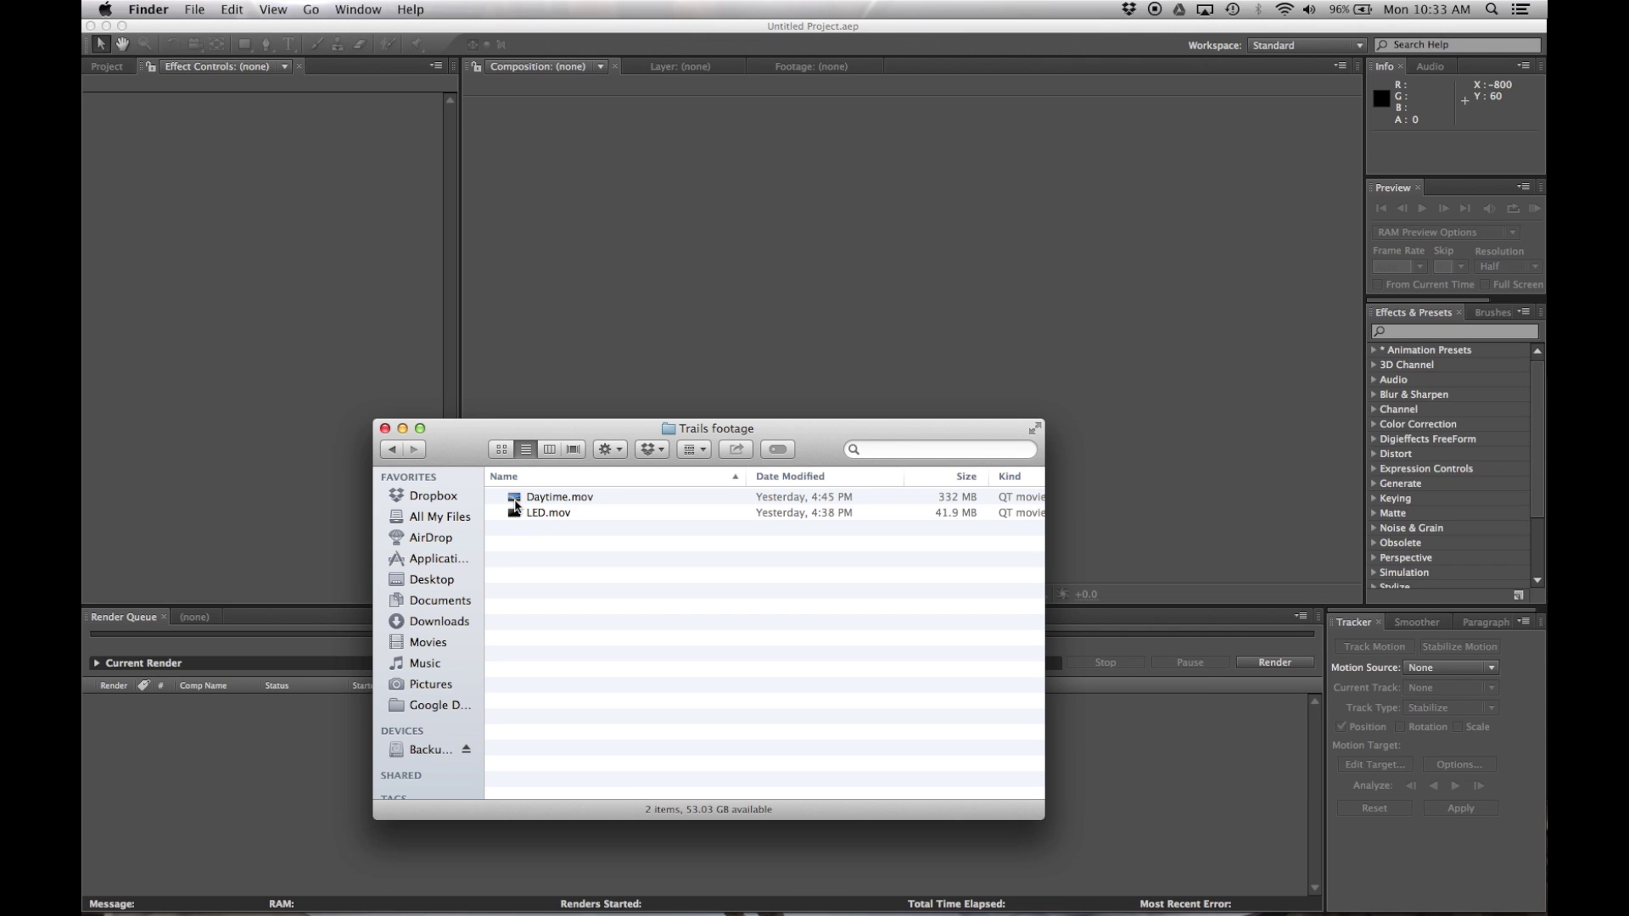
Step: Import Daytime.mov and build a Daytime composition from it
{"action": "left_click_drag", "start_coordinate": [515, 506], "coordinate": [207, 175]}
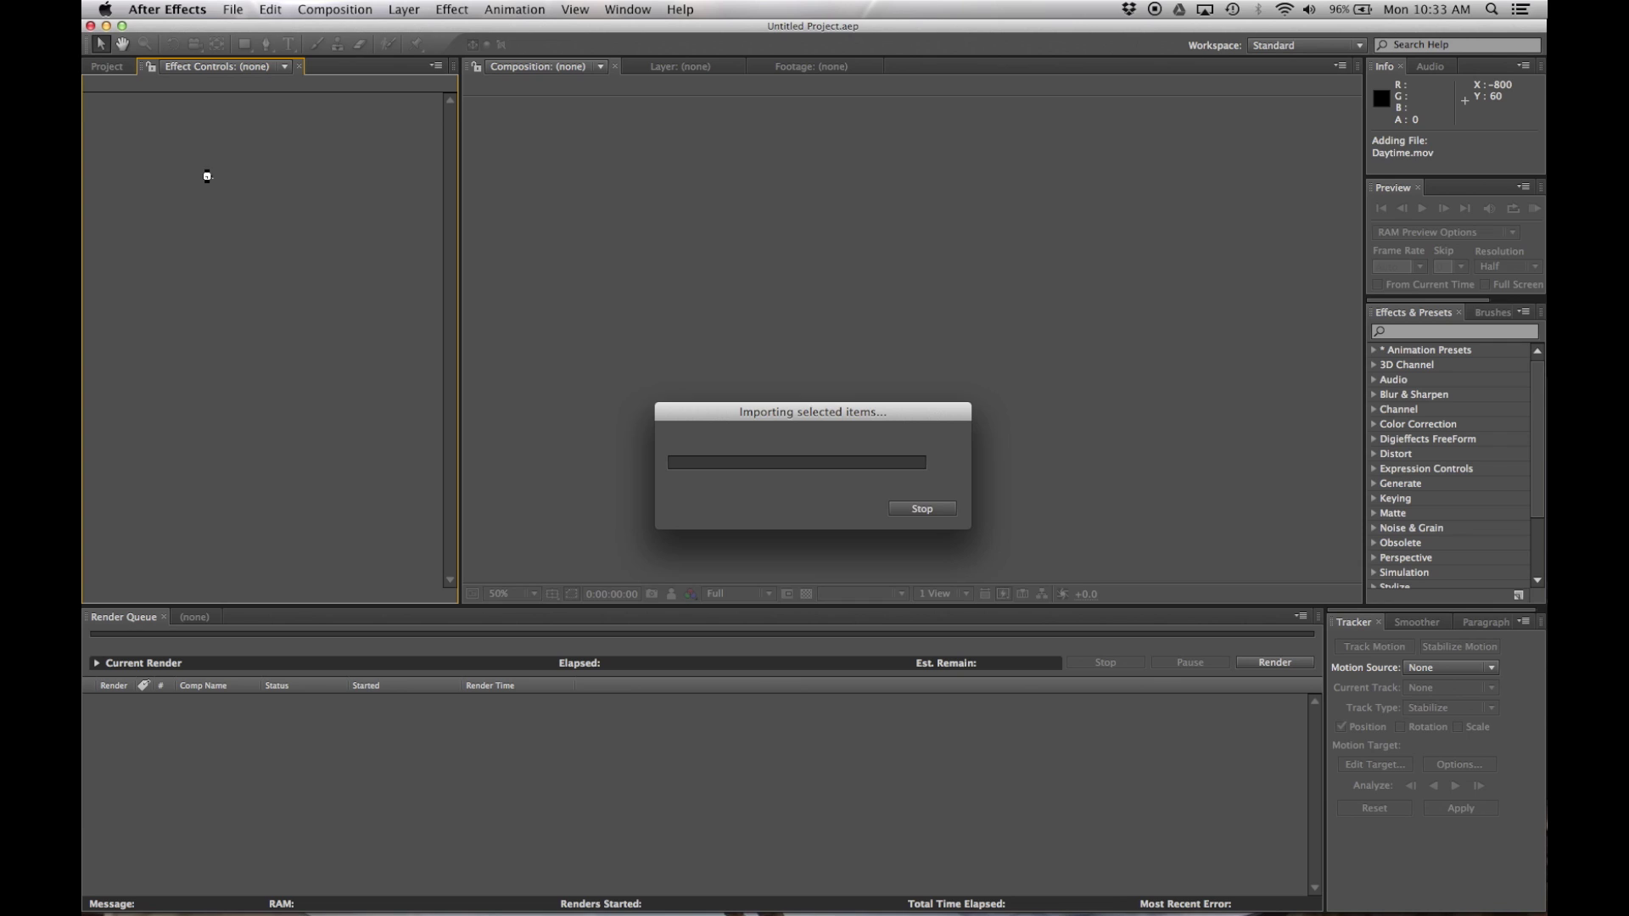
{"action": "left_click", "coordinate": [107, 66]}
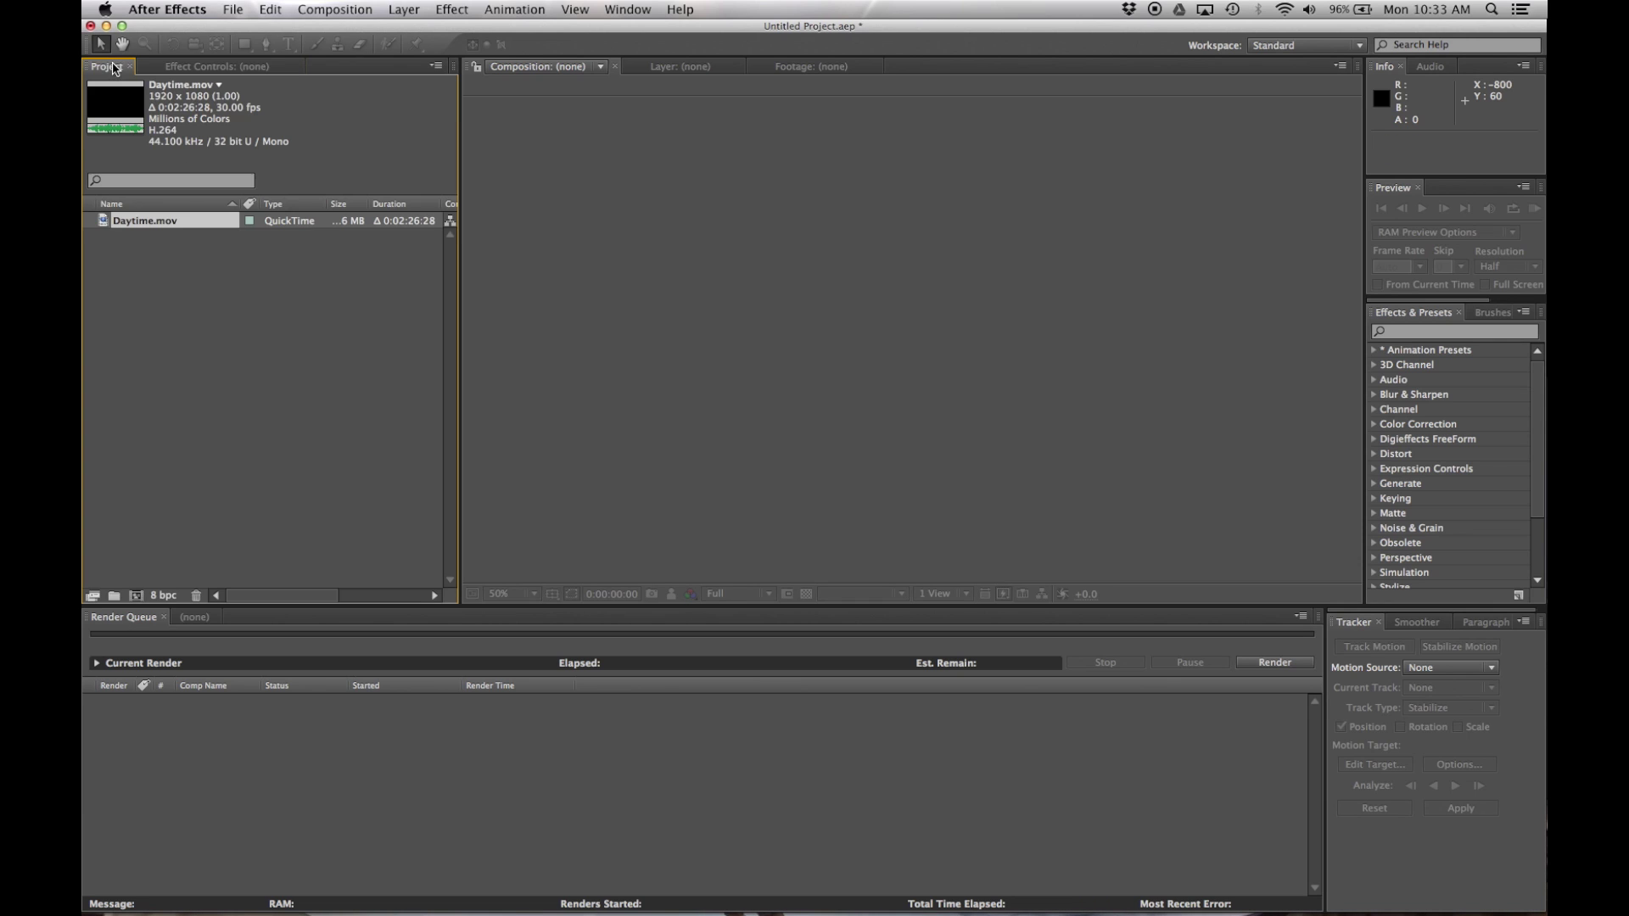
{"action": "left_click_drag", "start_coordinate": [104, 223], "coordinate": [138, 598]}
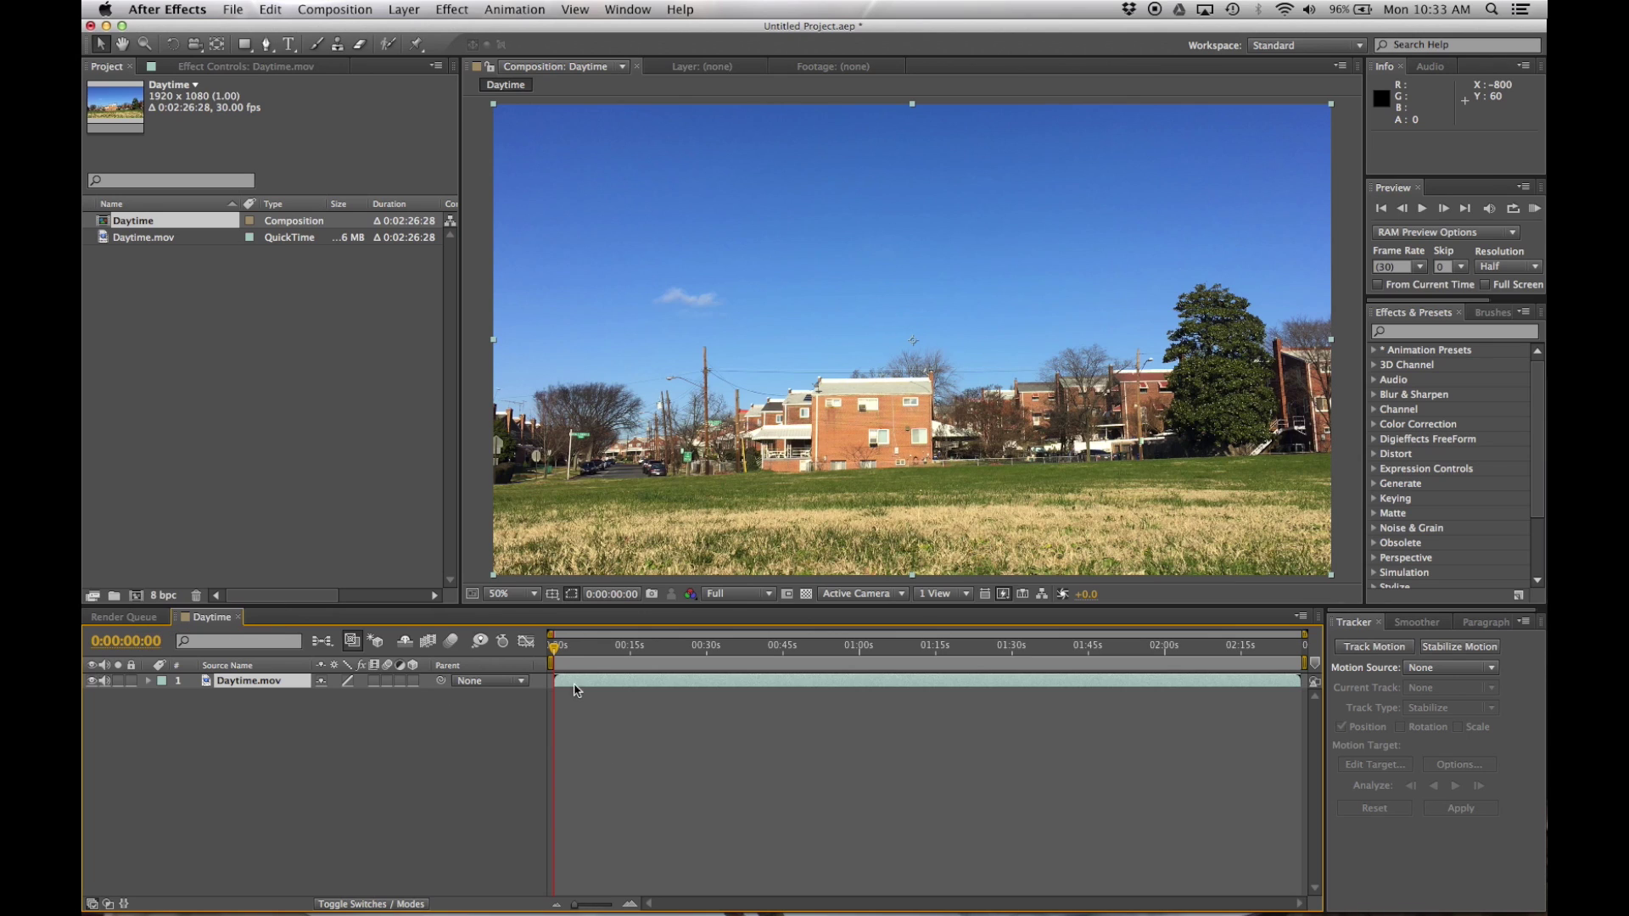
Step: Set the work area to a 15-second stretch and trim the composition to it
{"action": "left_click", "coordinate": [550, 661]}
{"action": "mouse_move", "coordinate": [550, 662]}
{"action": "left_mouse_down"}
{"action": "mouse_move", "coordinate": [628, 676]}
{"action": "mouse_move", "coordinate": [862, 654]}
{"action": "mouse_move", "coordinate": [1150, 684]}
{"action": "left_mouse_up"}
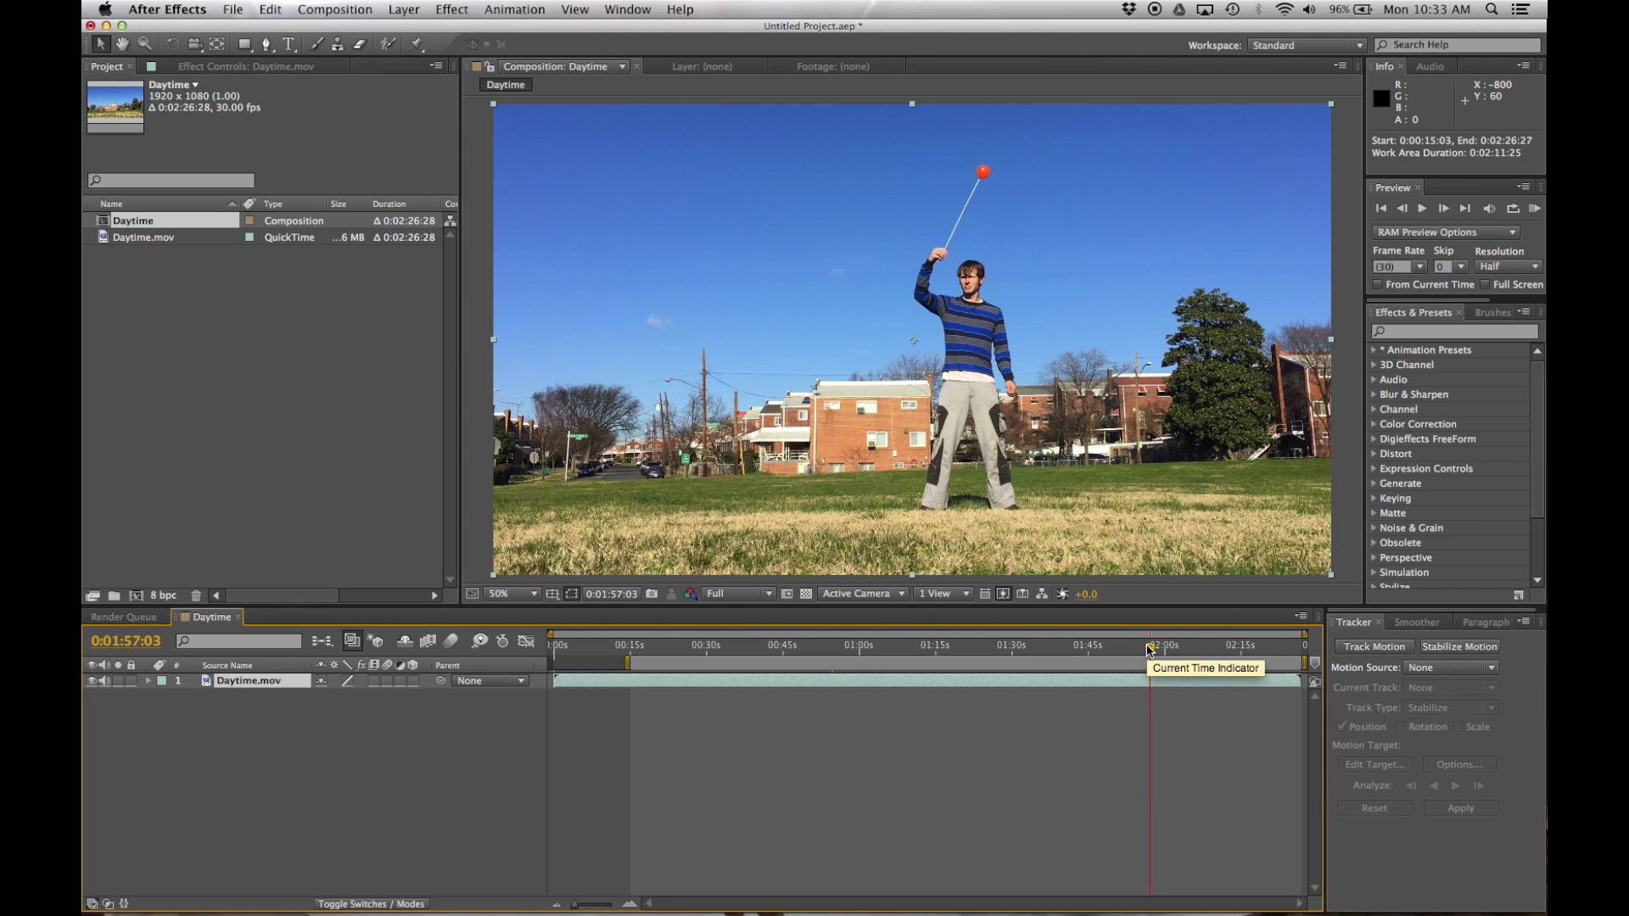
{"action": "left_click_drag", "start_coordinate": [619, 664], "coordinate": [1146, 693]}
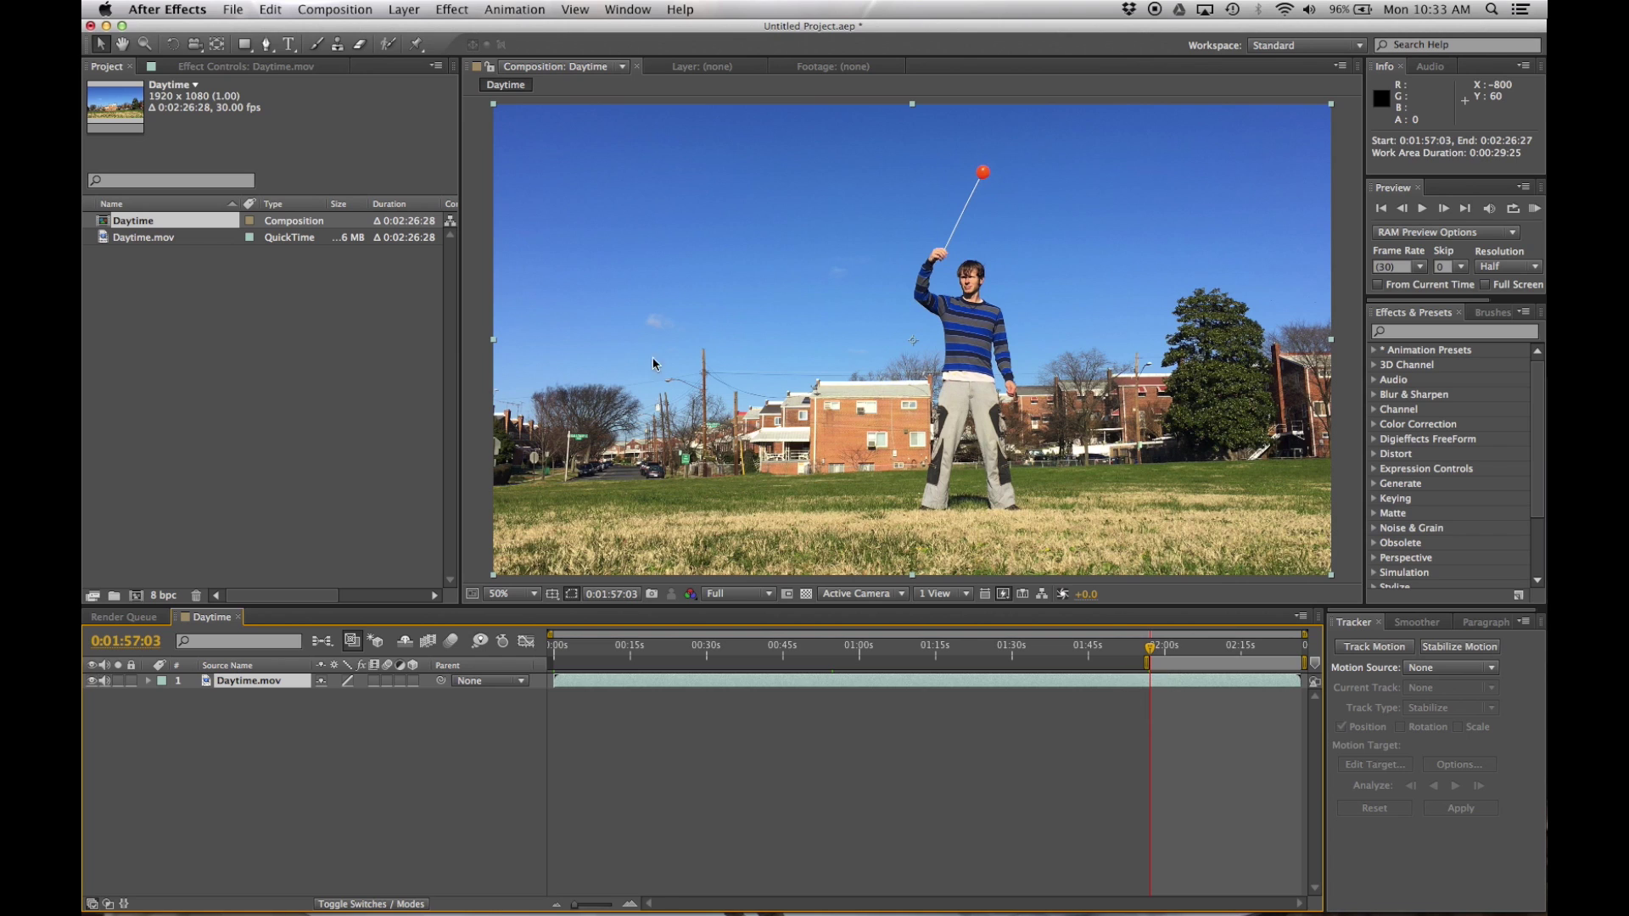
{"action": "left_click", "coordinate": [327, 11]}
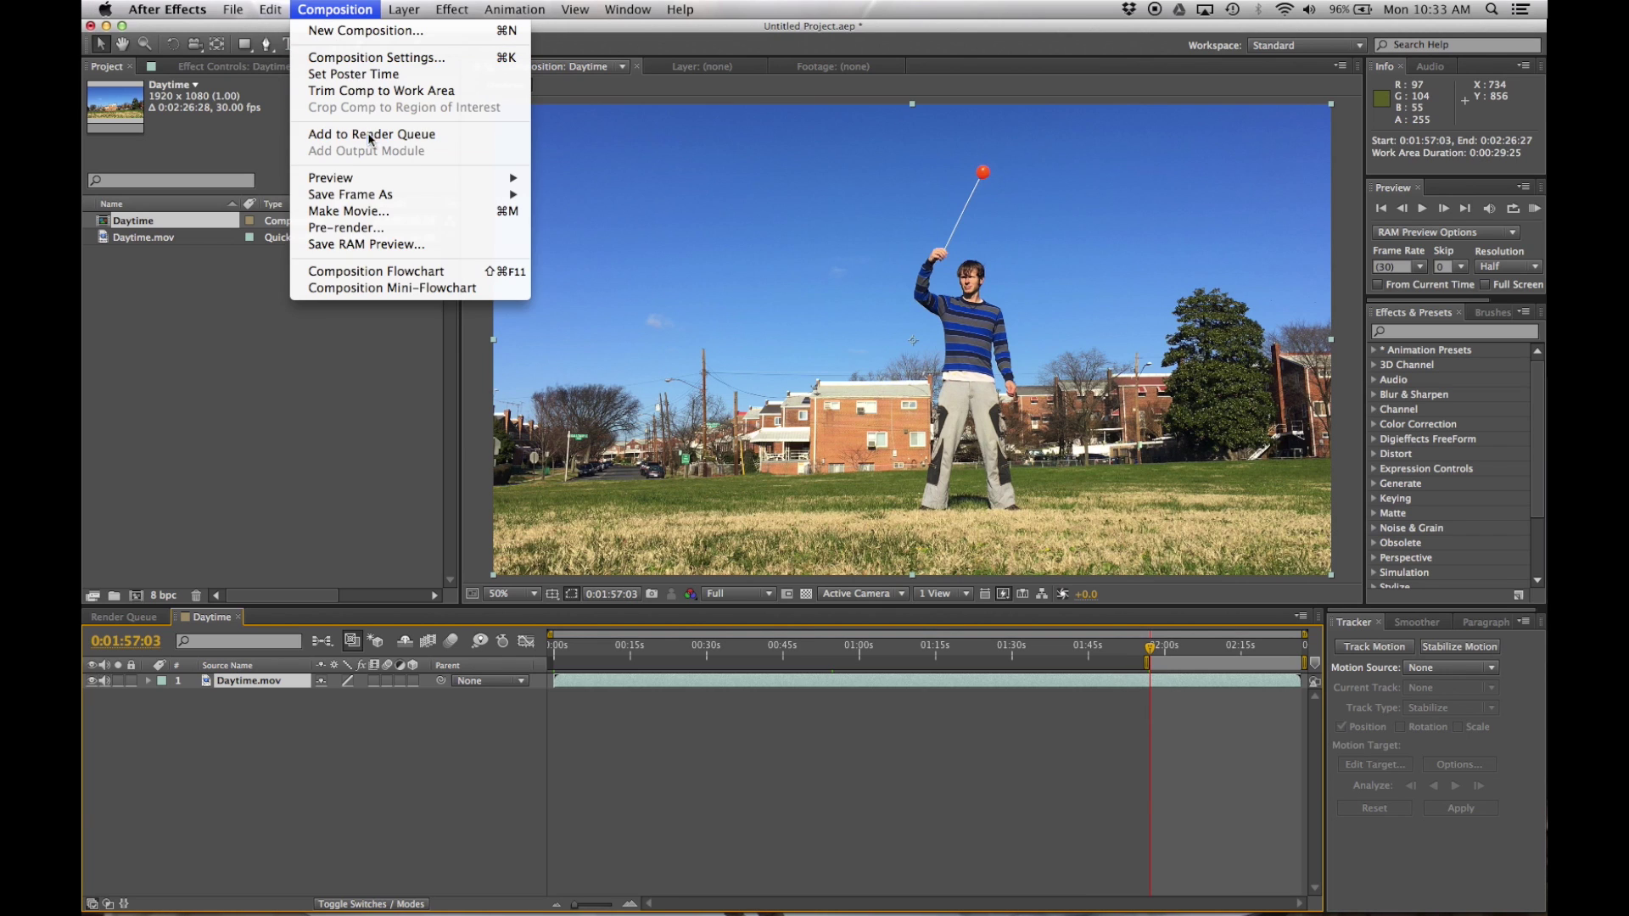
{"action": "left_click", "coordinate": [379, 90]}
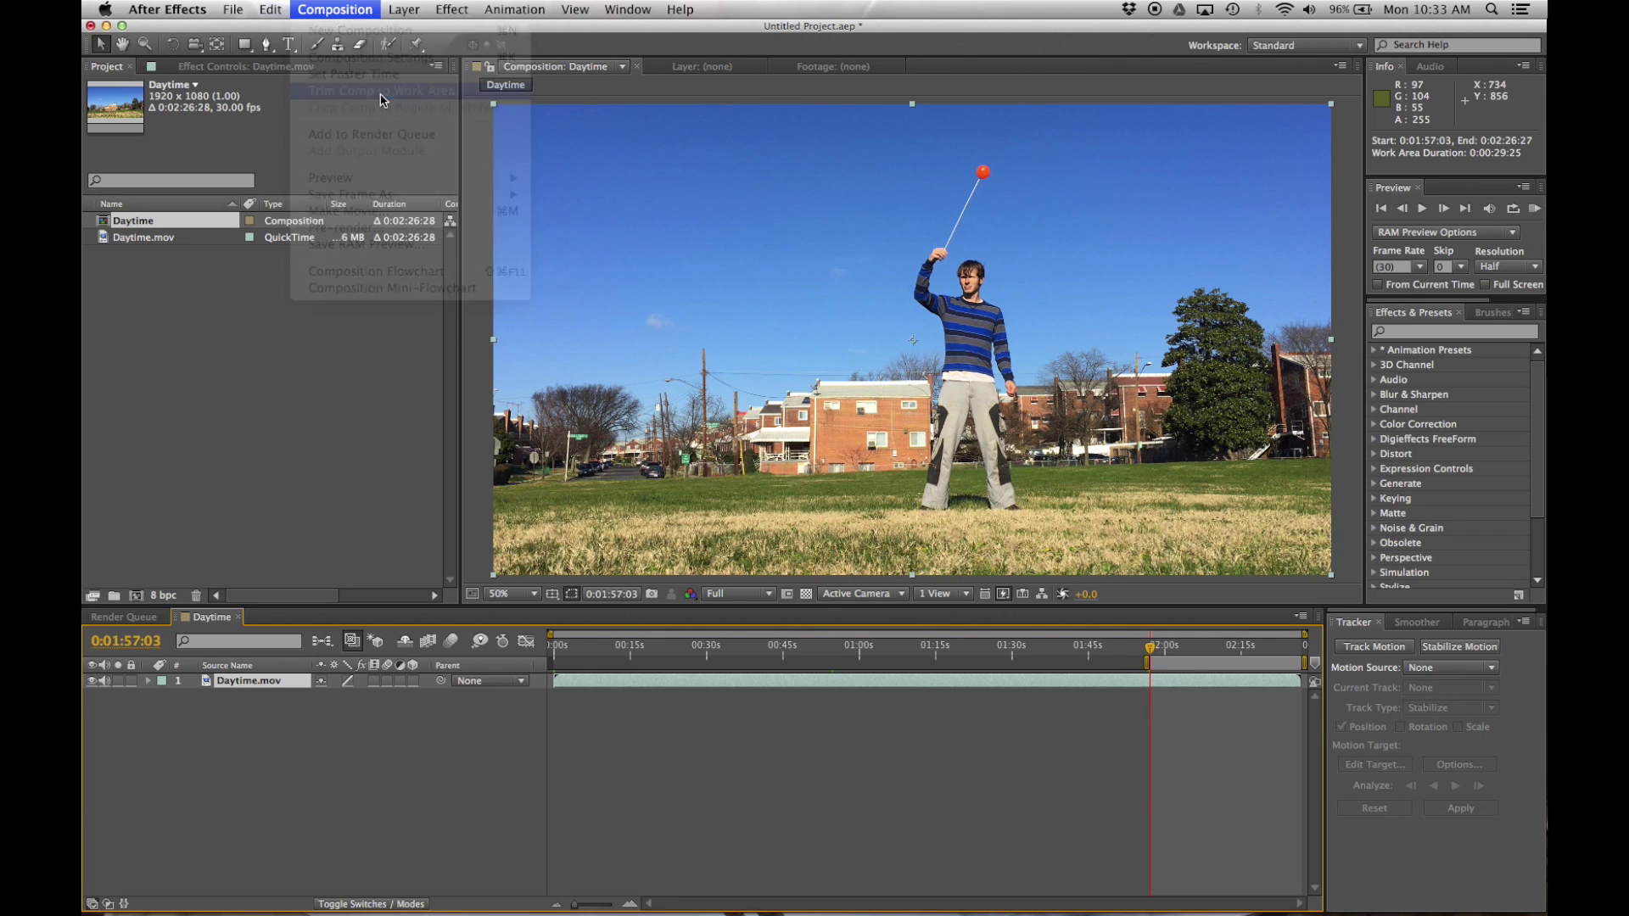
{"action": "left_click_drag", "start_coordinate": [1303, 661], "coordinate": [933, 670]}
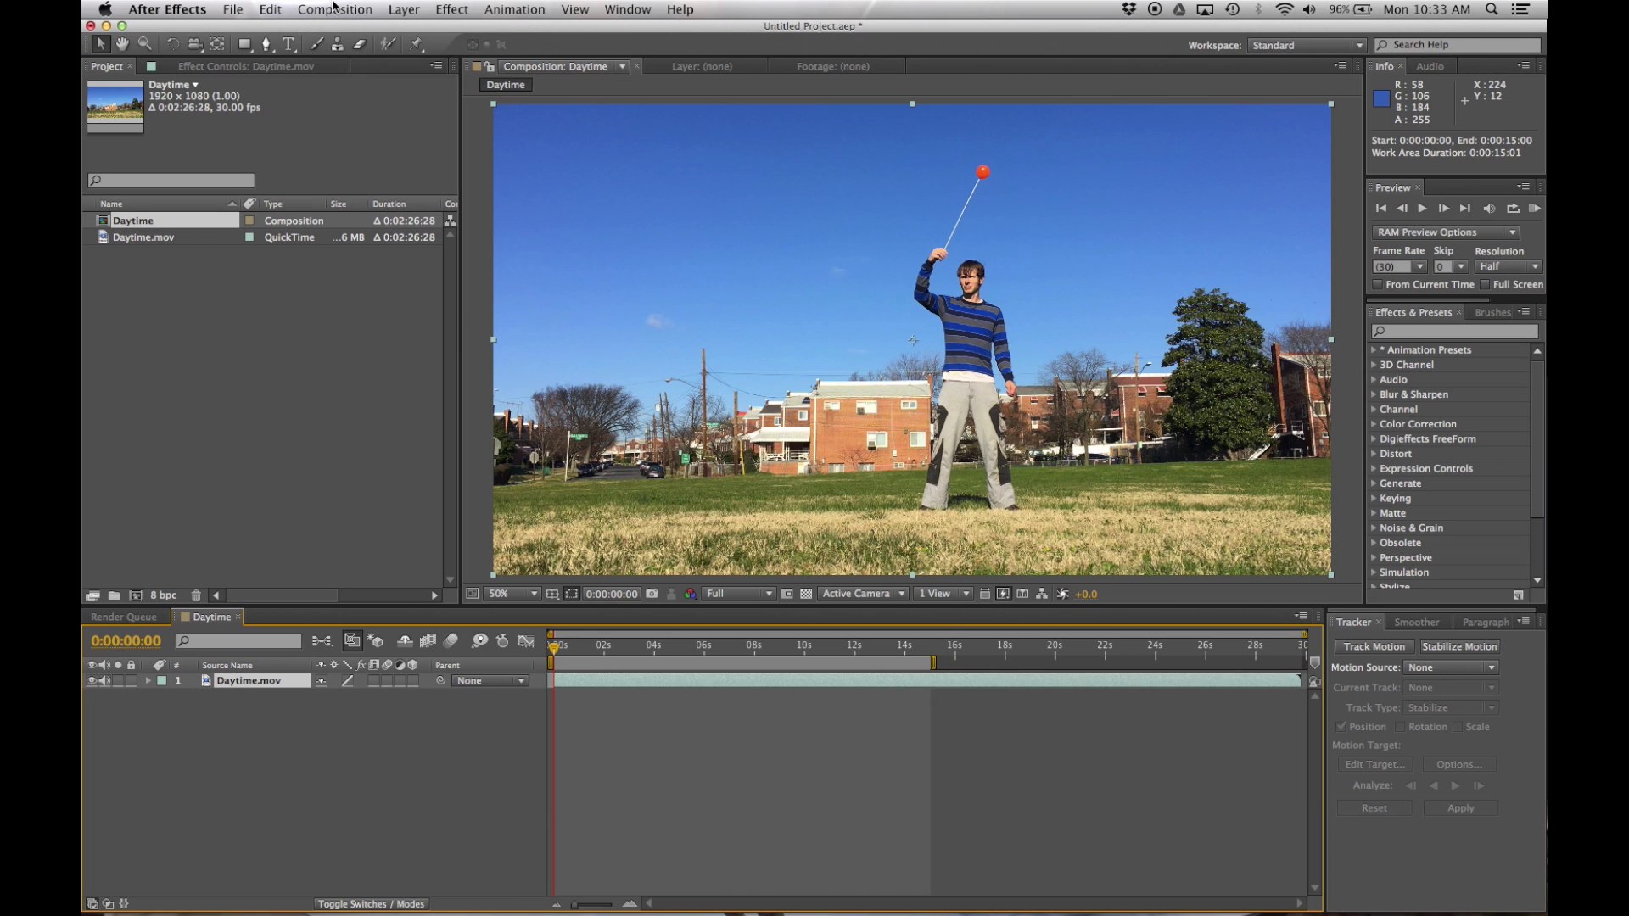
{"action": "left_click", "coordinate": [335, 9]}
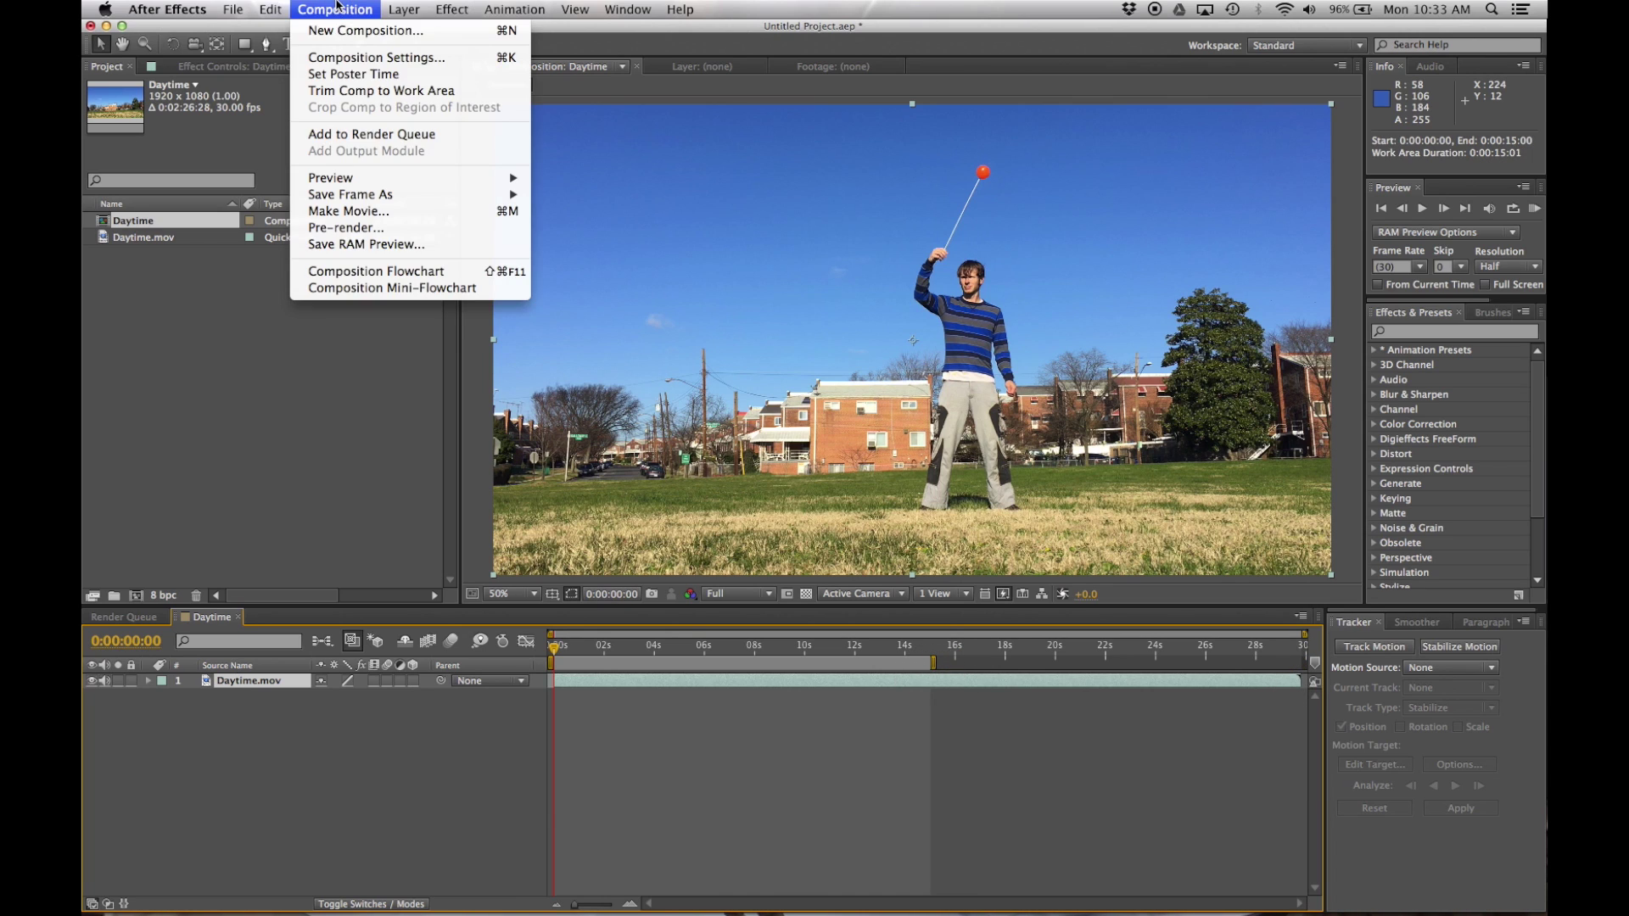
{"action": "left_click", "coordinate": [370, 91]}
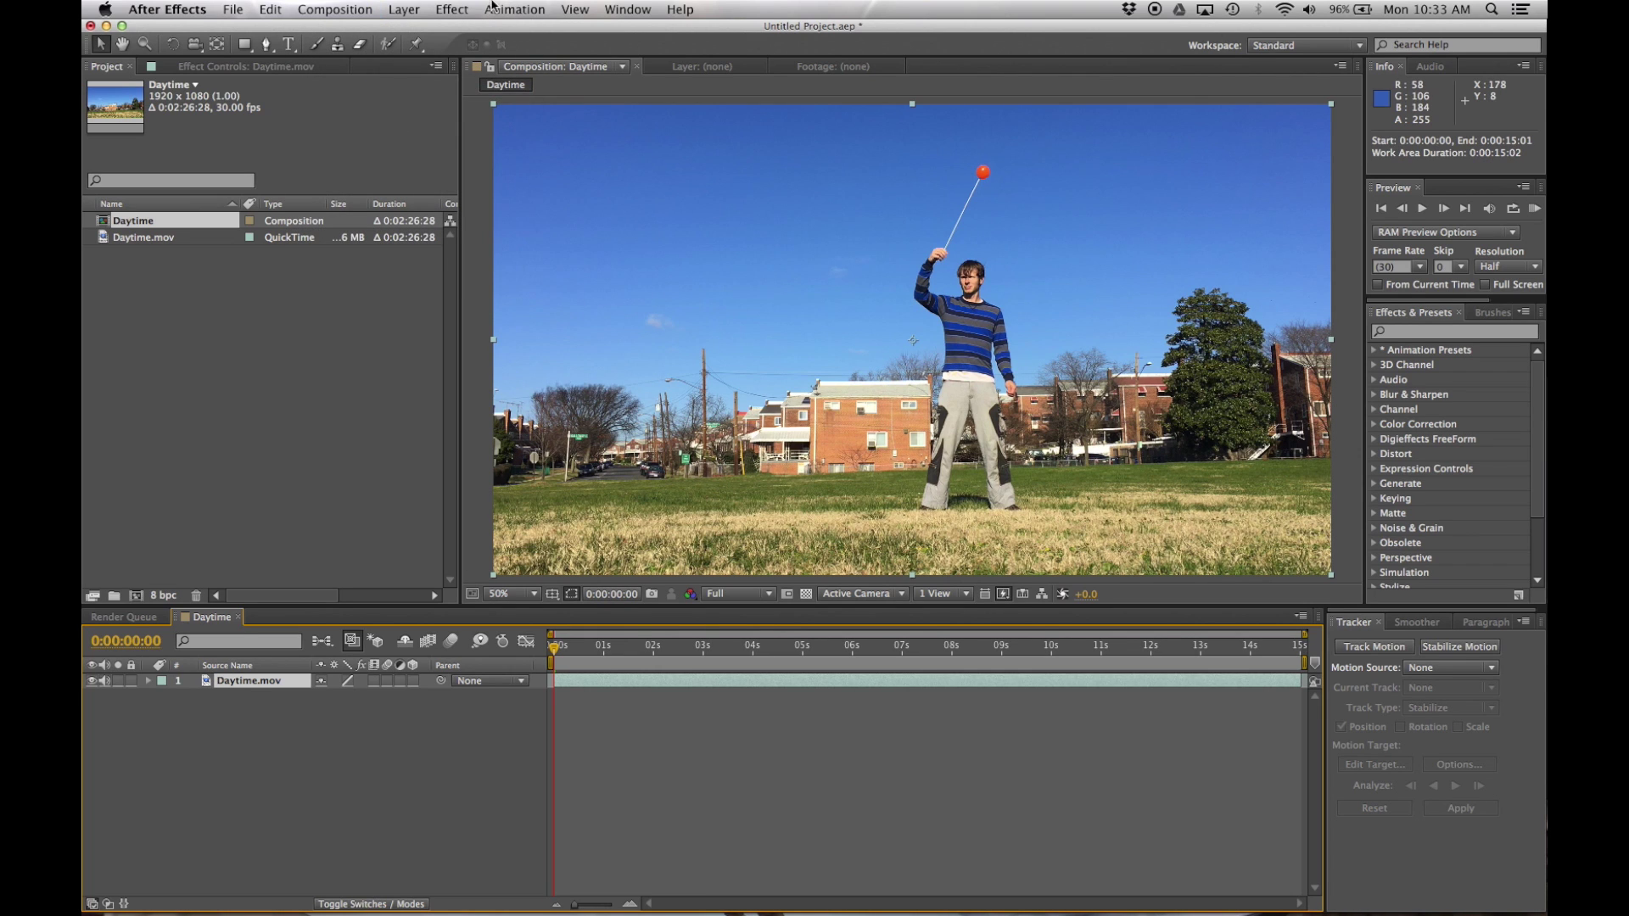
Step: Add a Null 1 null object layer to the Daytime composition
{"action": "left_click", "coordinate": [397, 11]}
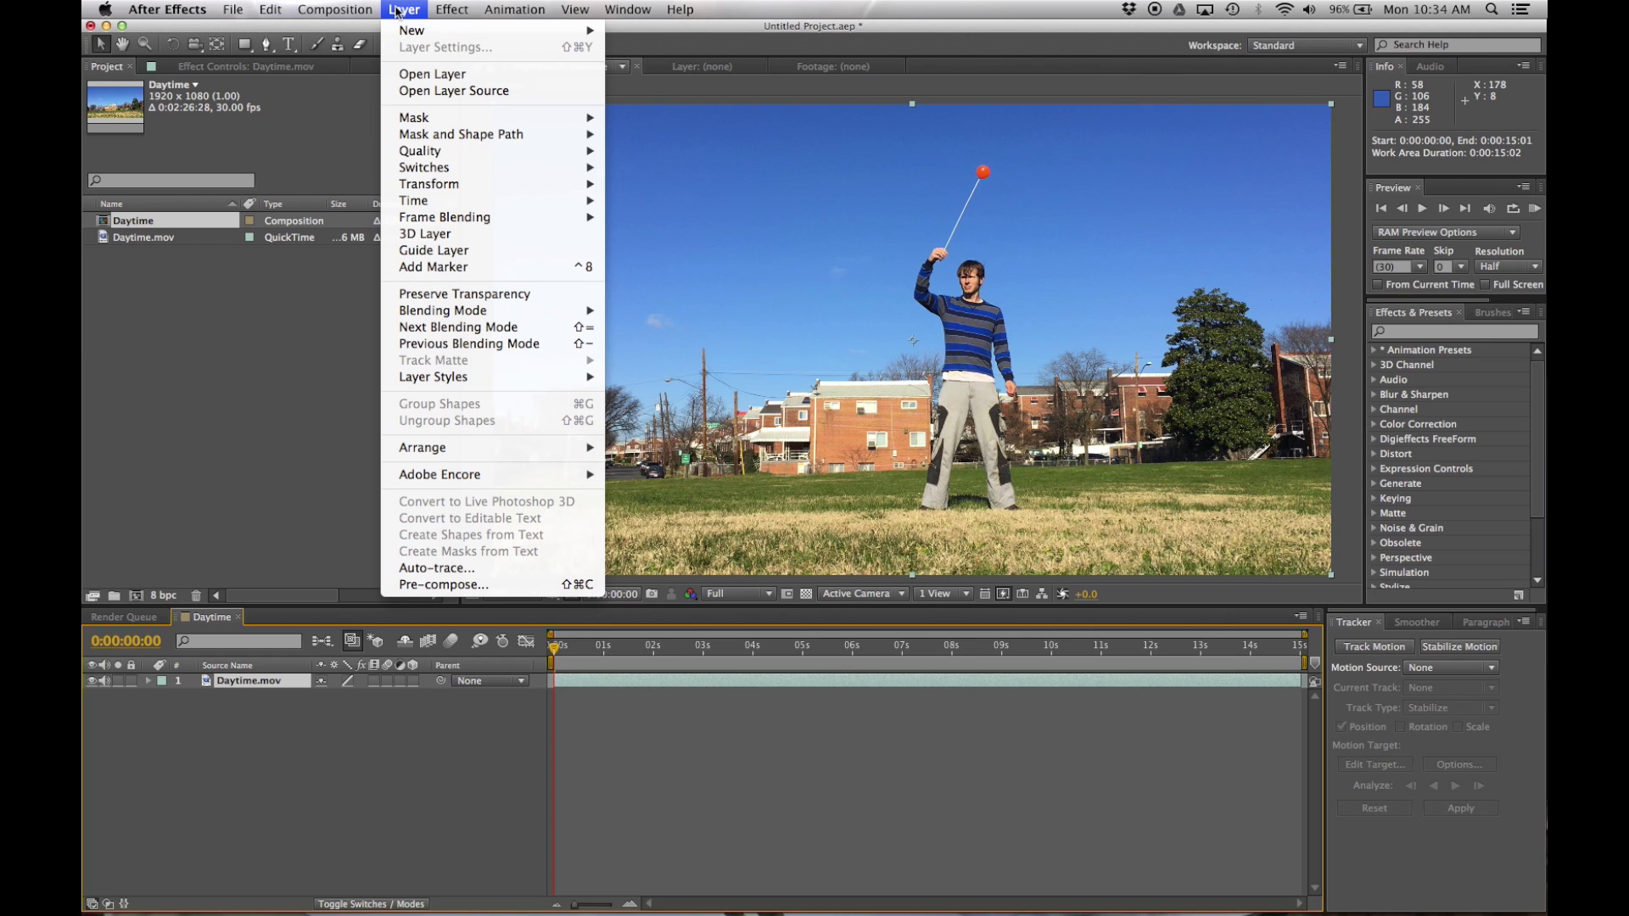
{"action": "mouse_move", "coordinate": [414, 31]}
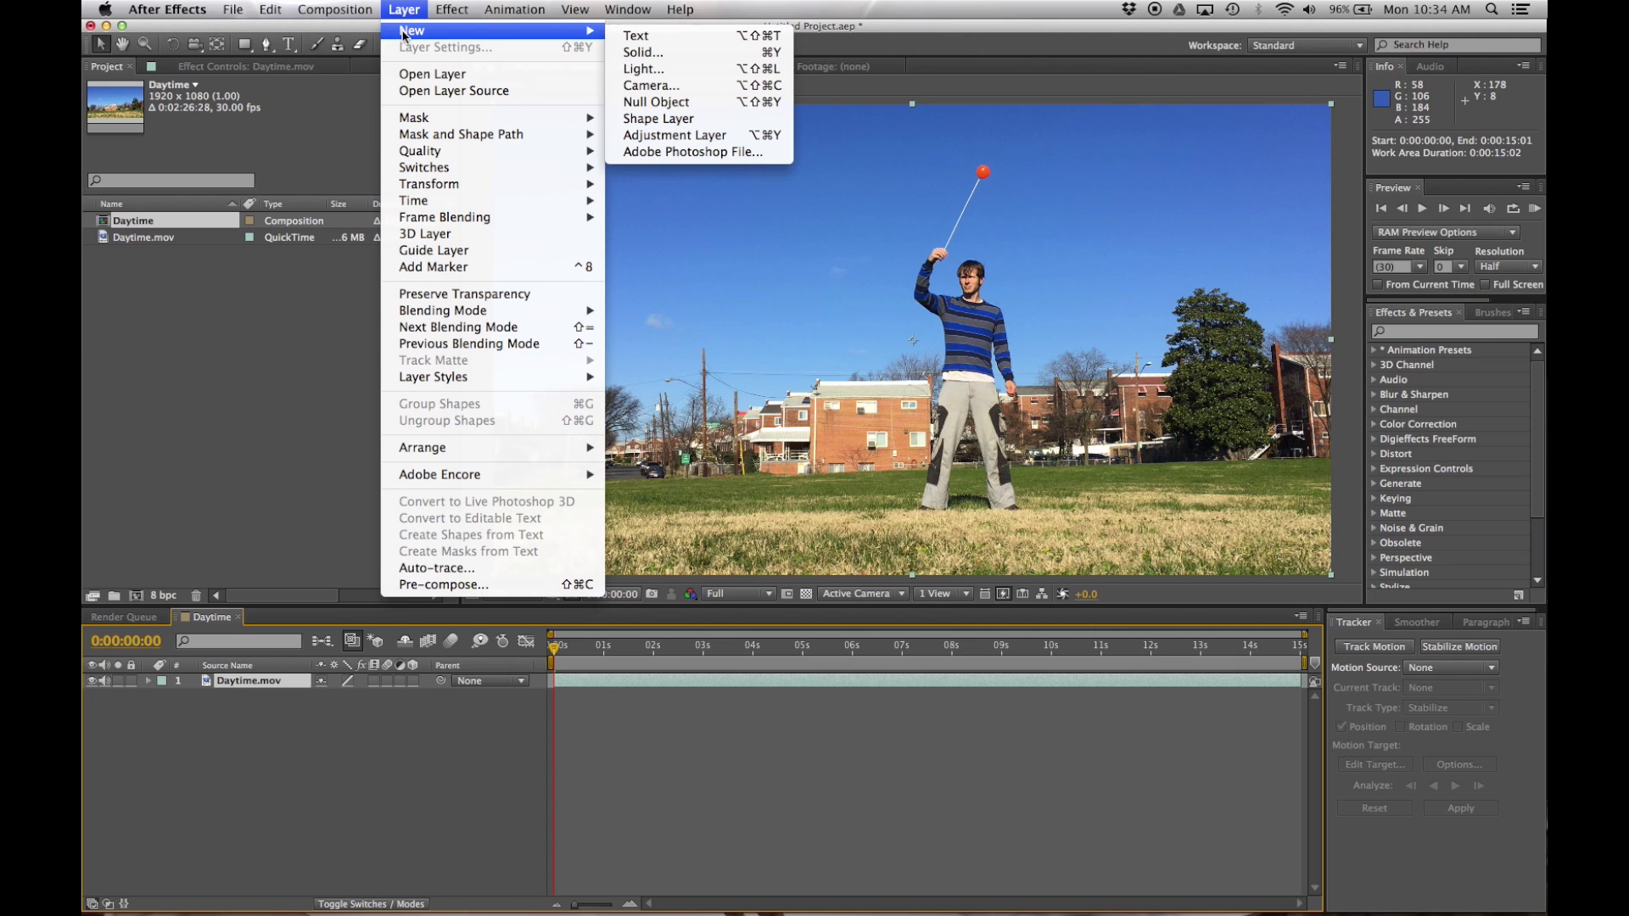
{"action": "left_click", "coordinate": [694, 111]}
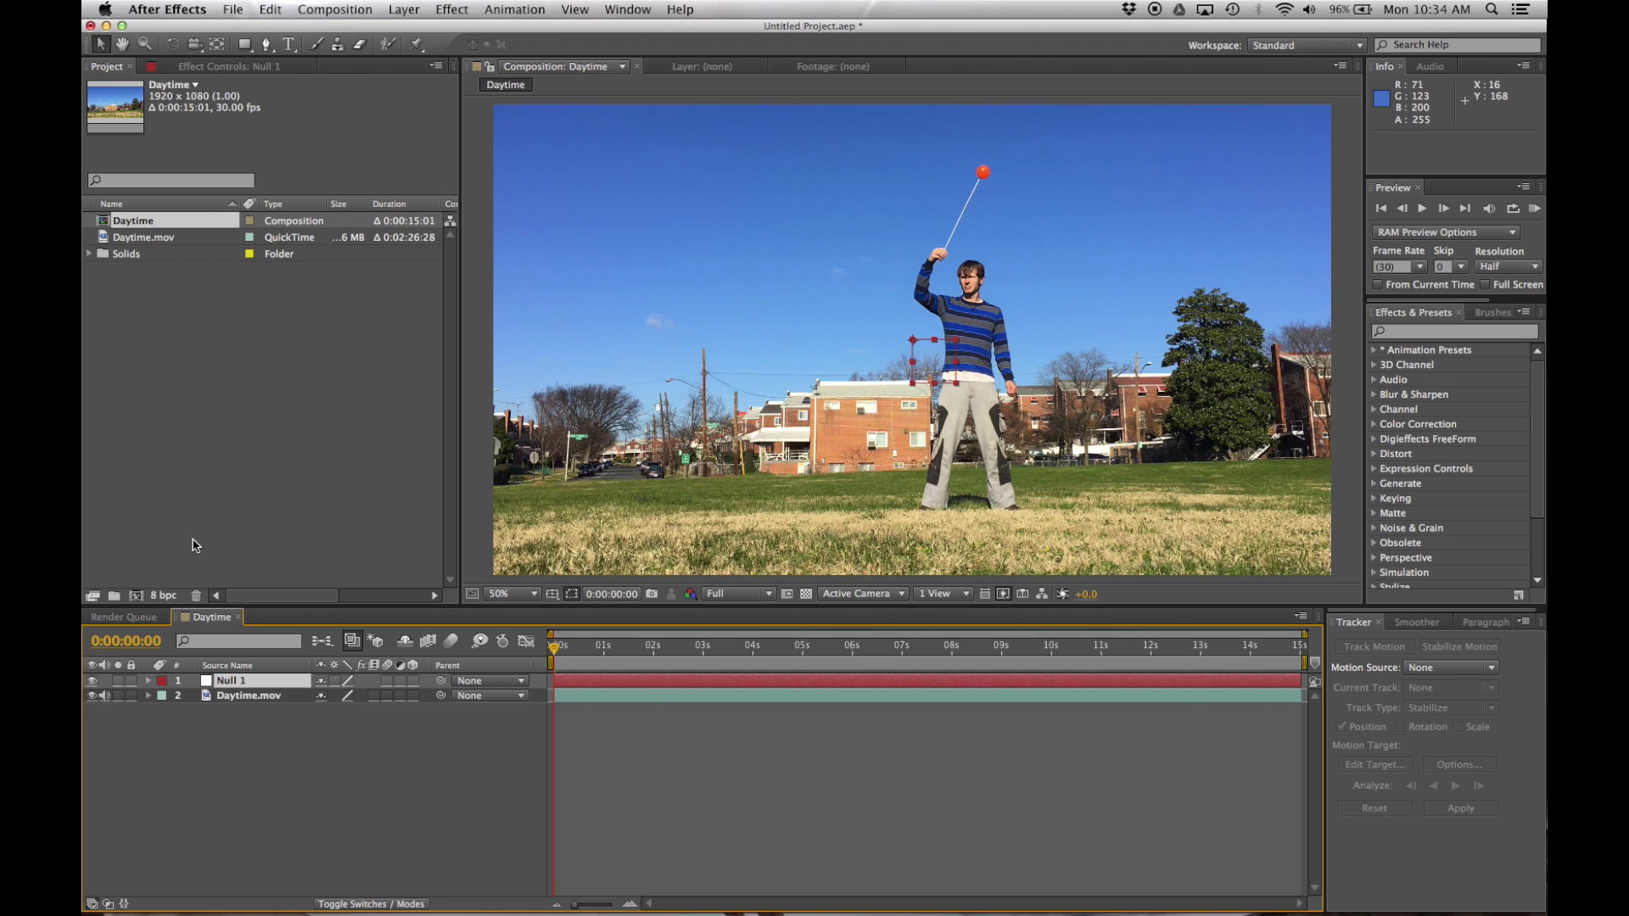
Step: Select the Daytime.mov layer and bring up the Tracker panel
{"action": "left_click", "coordinate": [246, 697]}
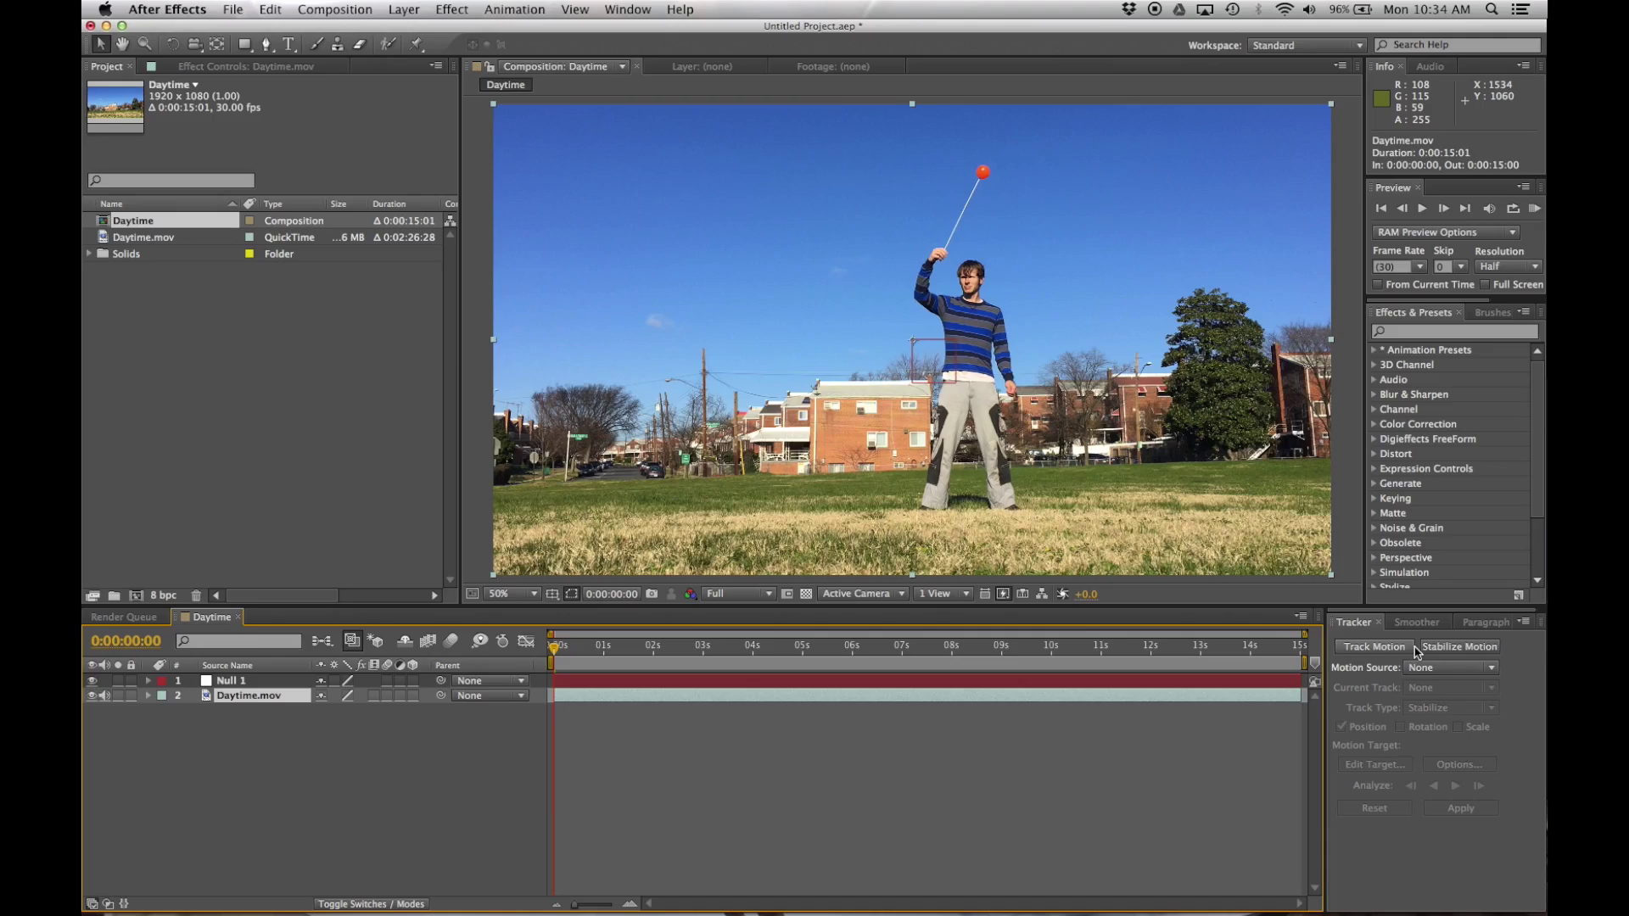
{"action": "left_click", "coordinate": [629, 10]}
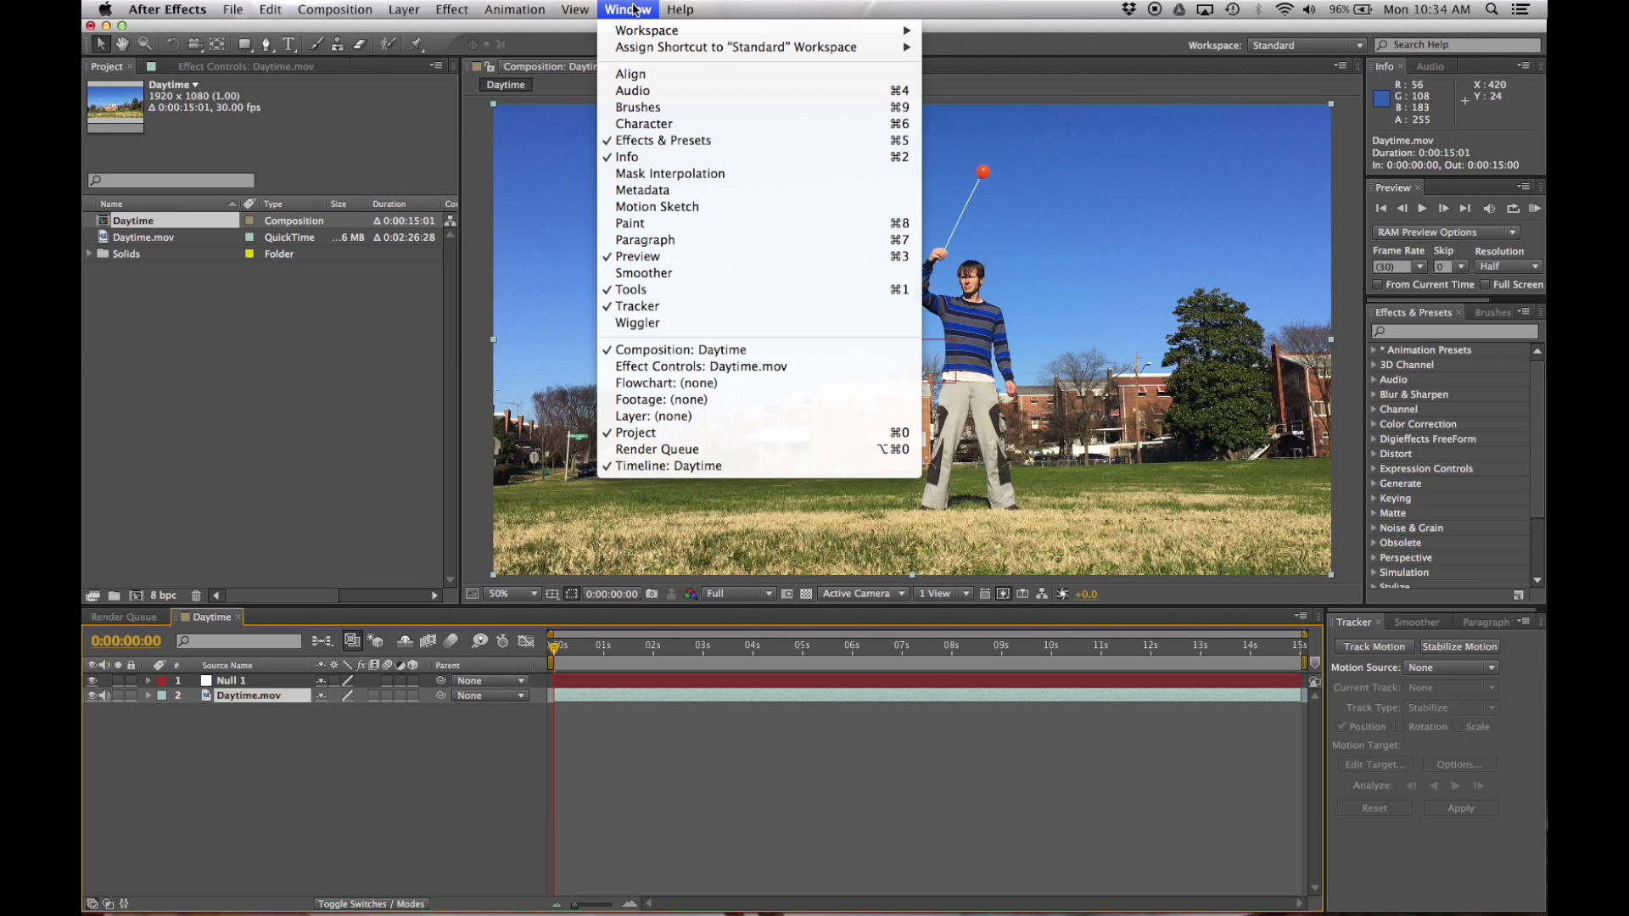
{"action": "left_click", "coordinate": [638, 309]}
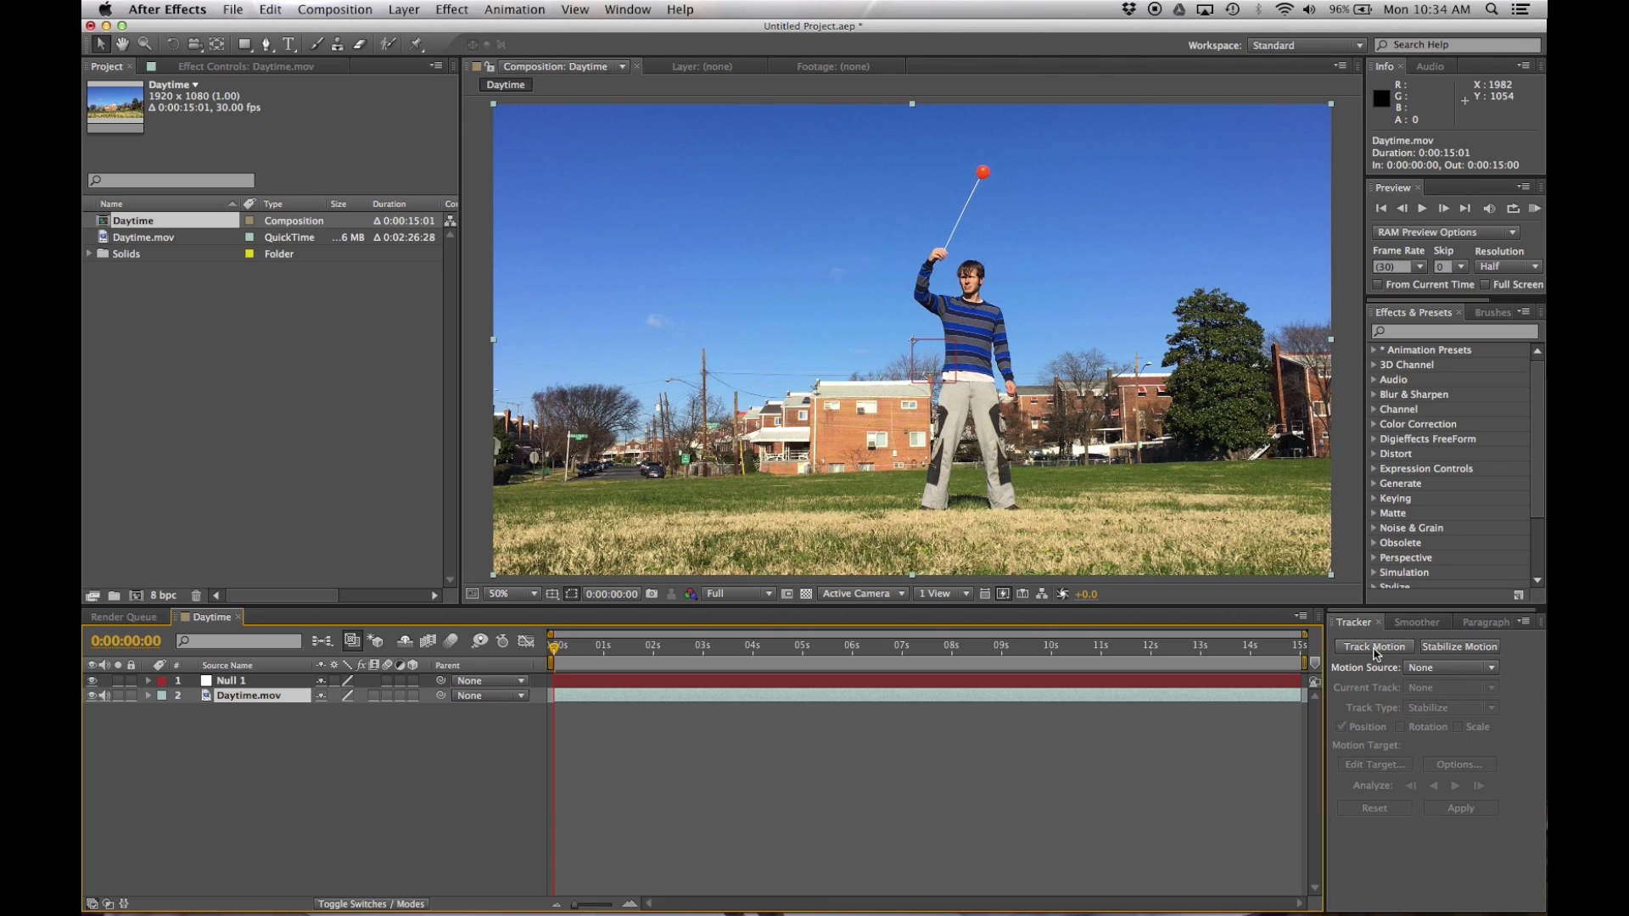
Step: Start Track Motion on Daytime.mov and drag Track Point 1 onto the orange poi ball
{"action": "left_click", "coordinate": [1374, 648]}
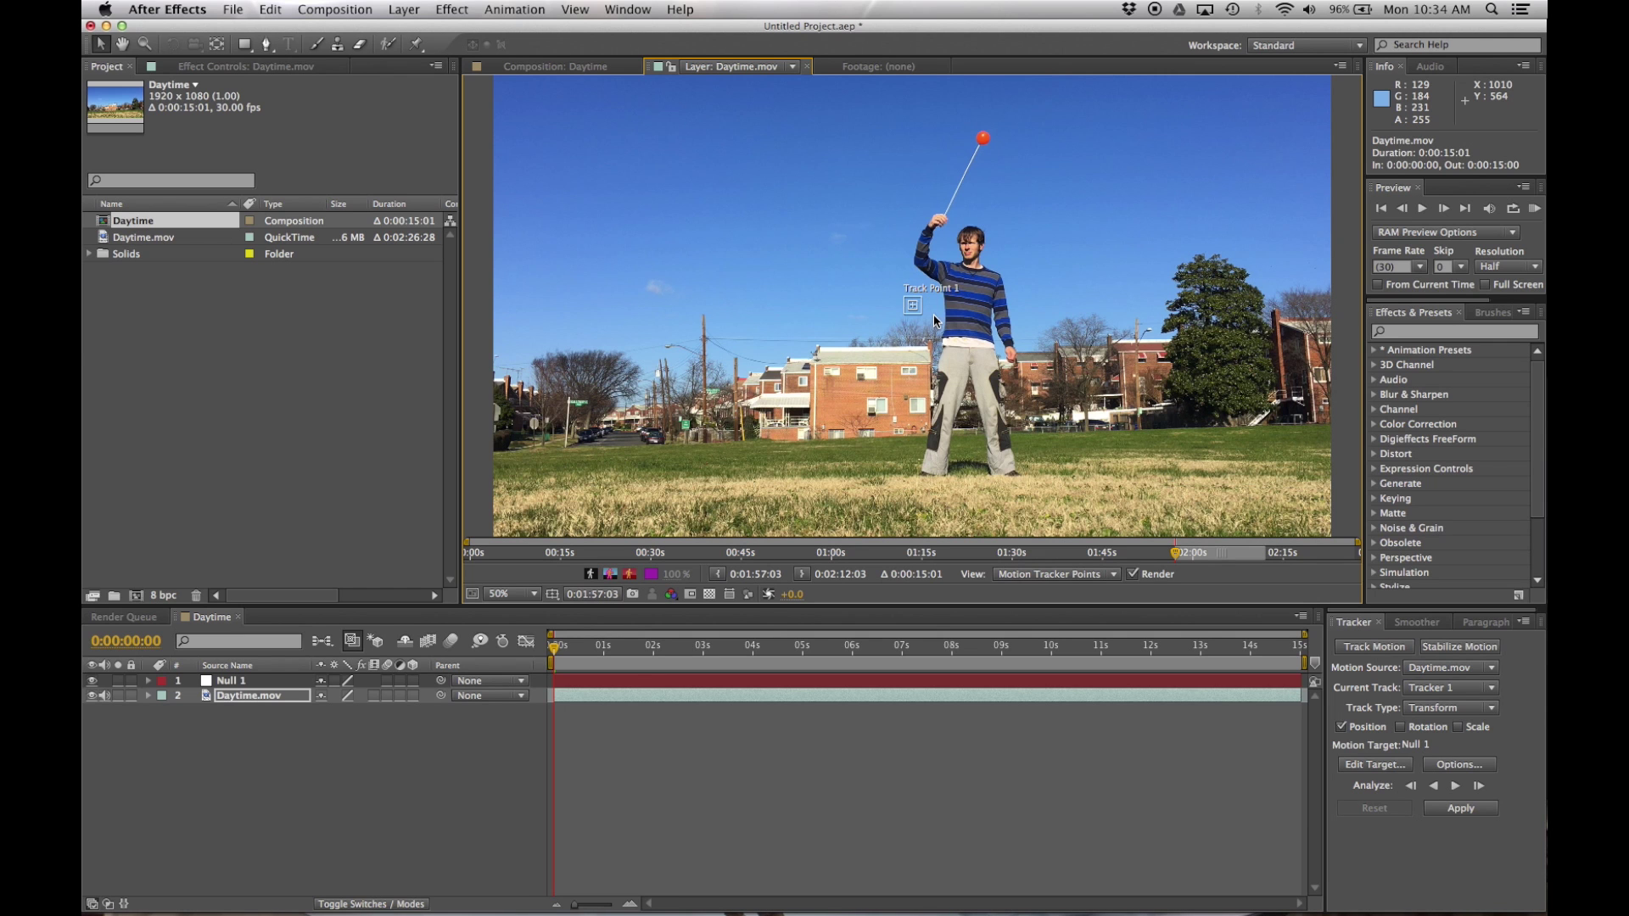
{"action": "left_click", "coordinate": [915, 309]}
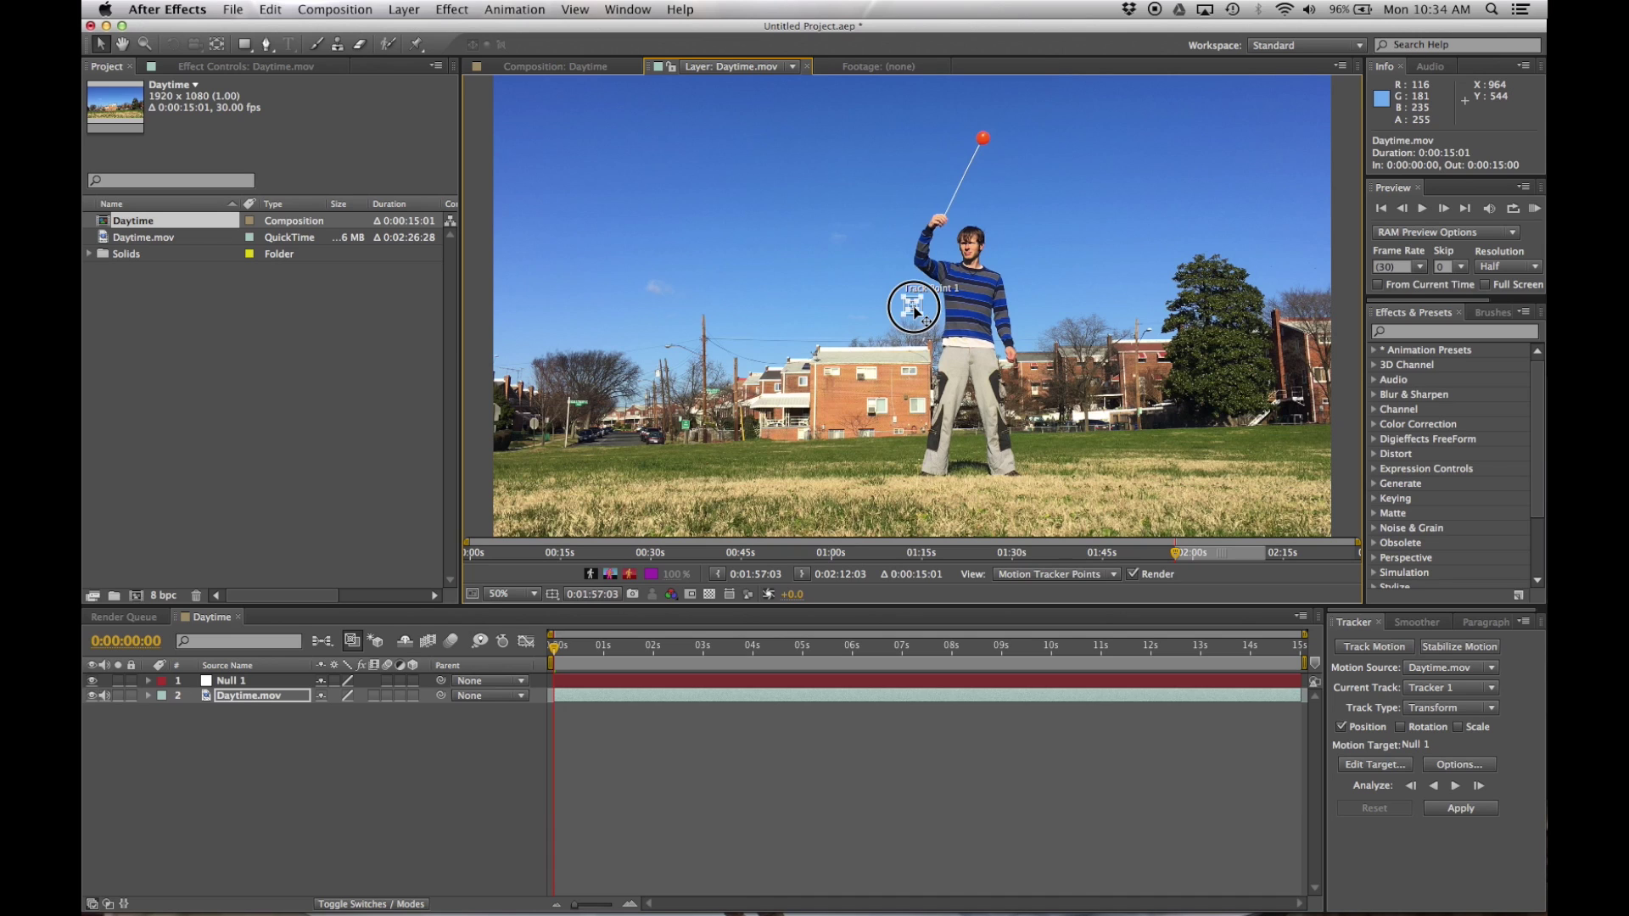
{"action": "left_click_drag", "start_coordinate": [915, 308], "coordinate": [994, 146]}
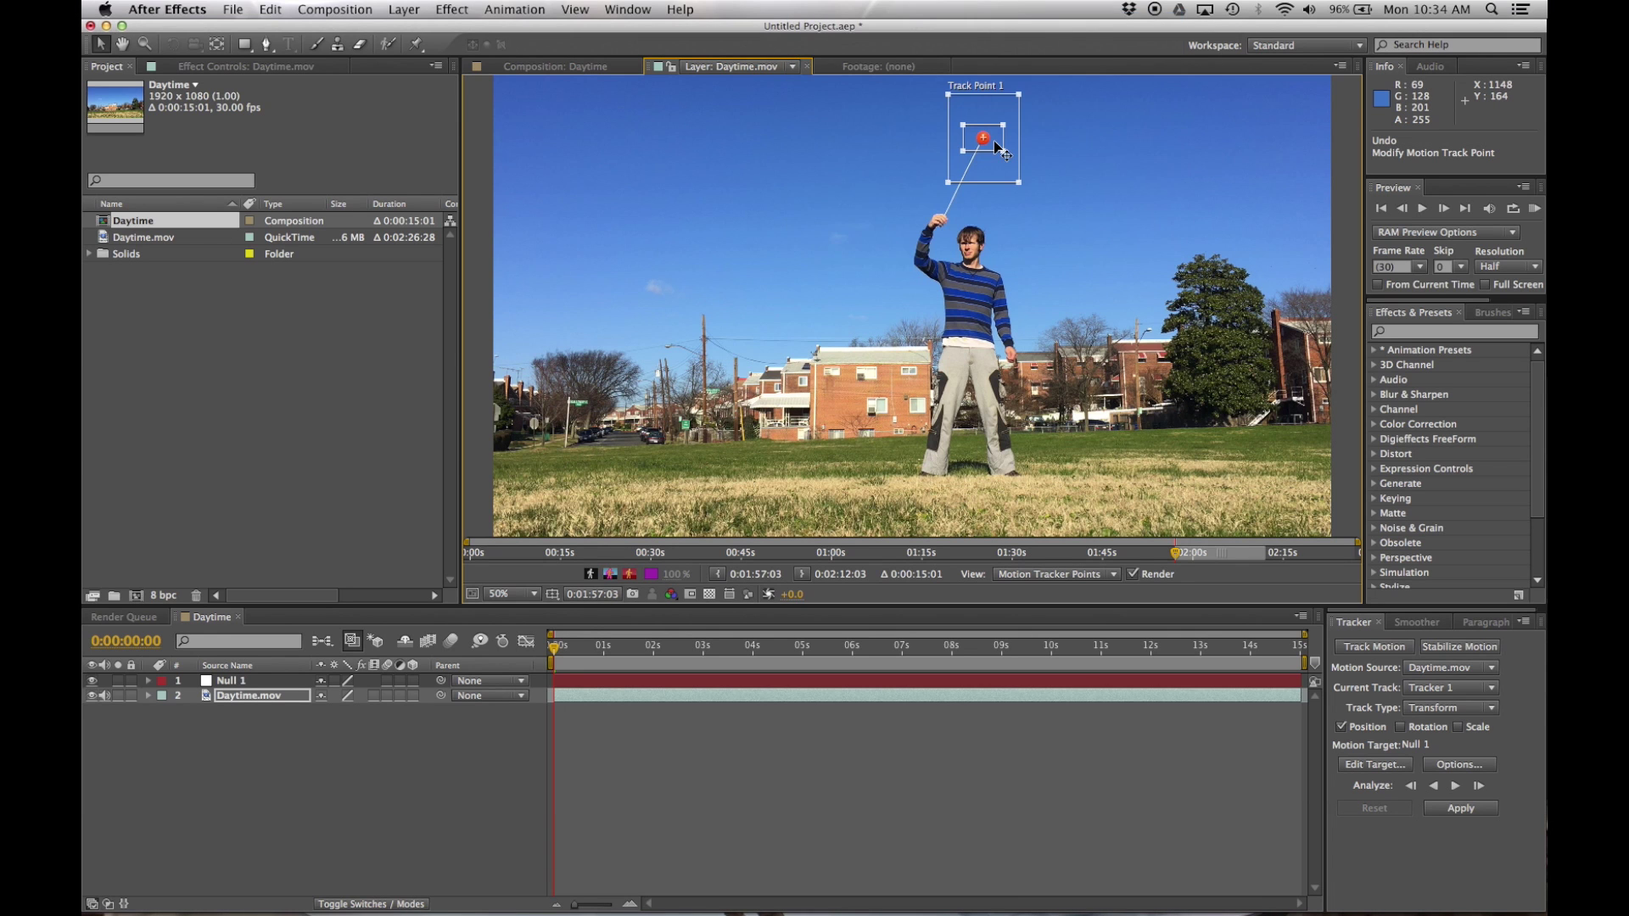
{"action": "scroll", "coordinate": [995, 146], "scroll_direction": "up", "scroll_amount": 3}
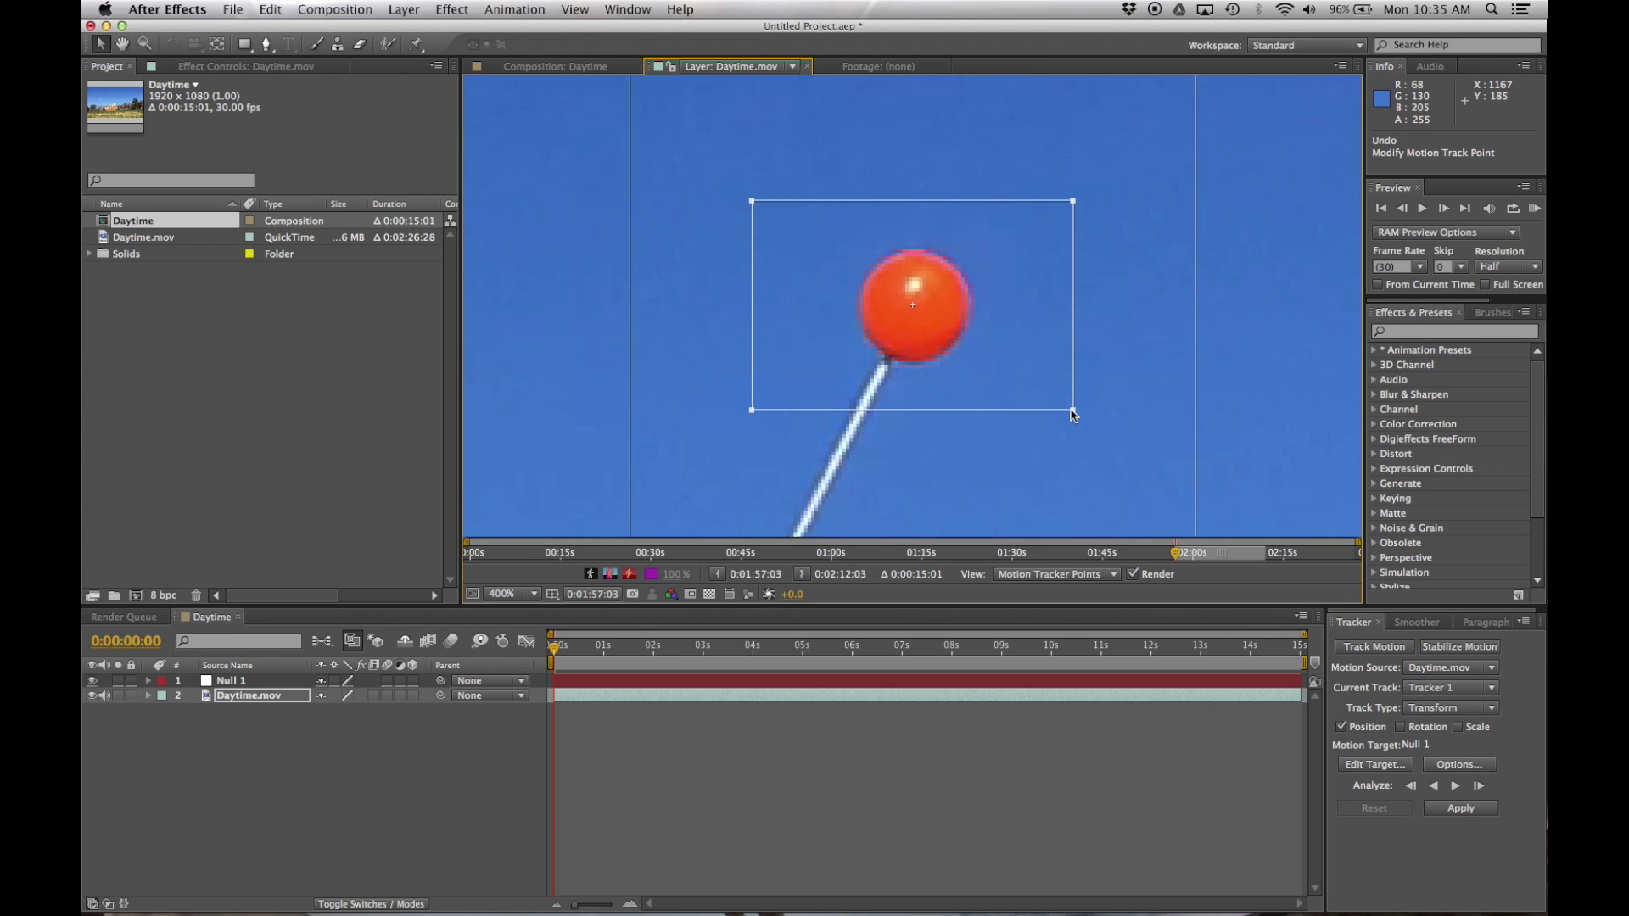
Step: Tighten Track Point 1's feature box around the ball and enlarge its search region
{"action": "left_click_drag", "start_coordinate": [1070, 409], "coordinate": [944, 340]}
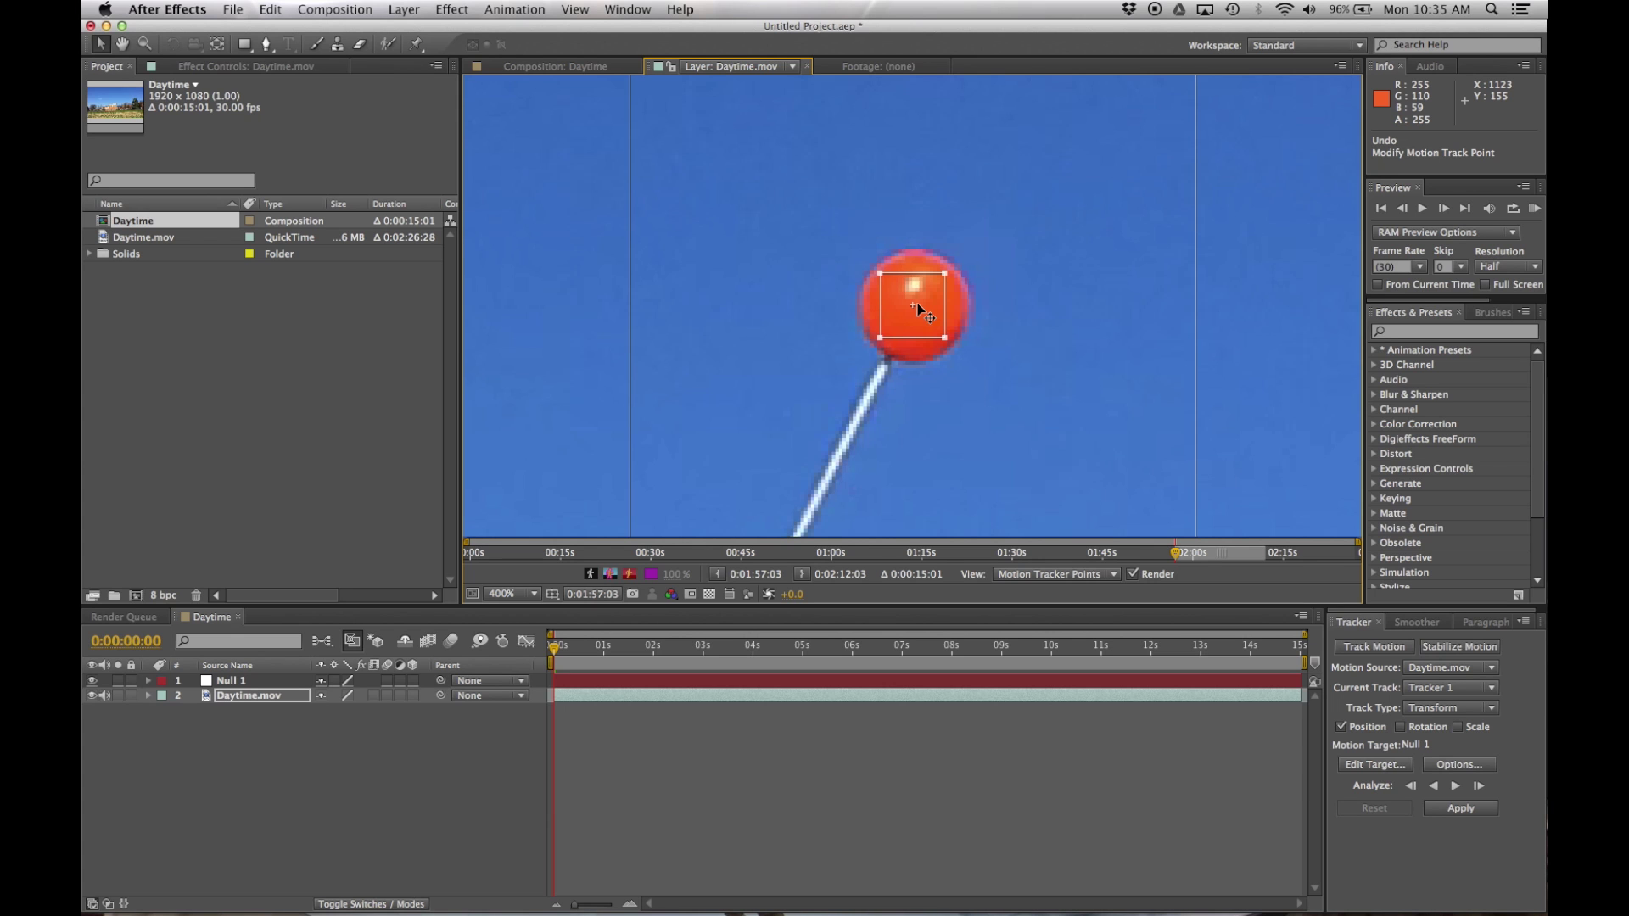
{"action": "key", "text": "slash"}
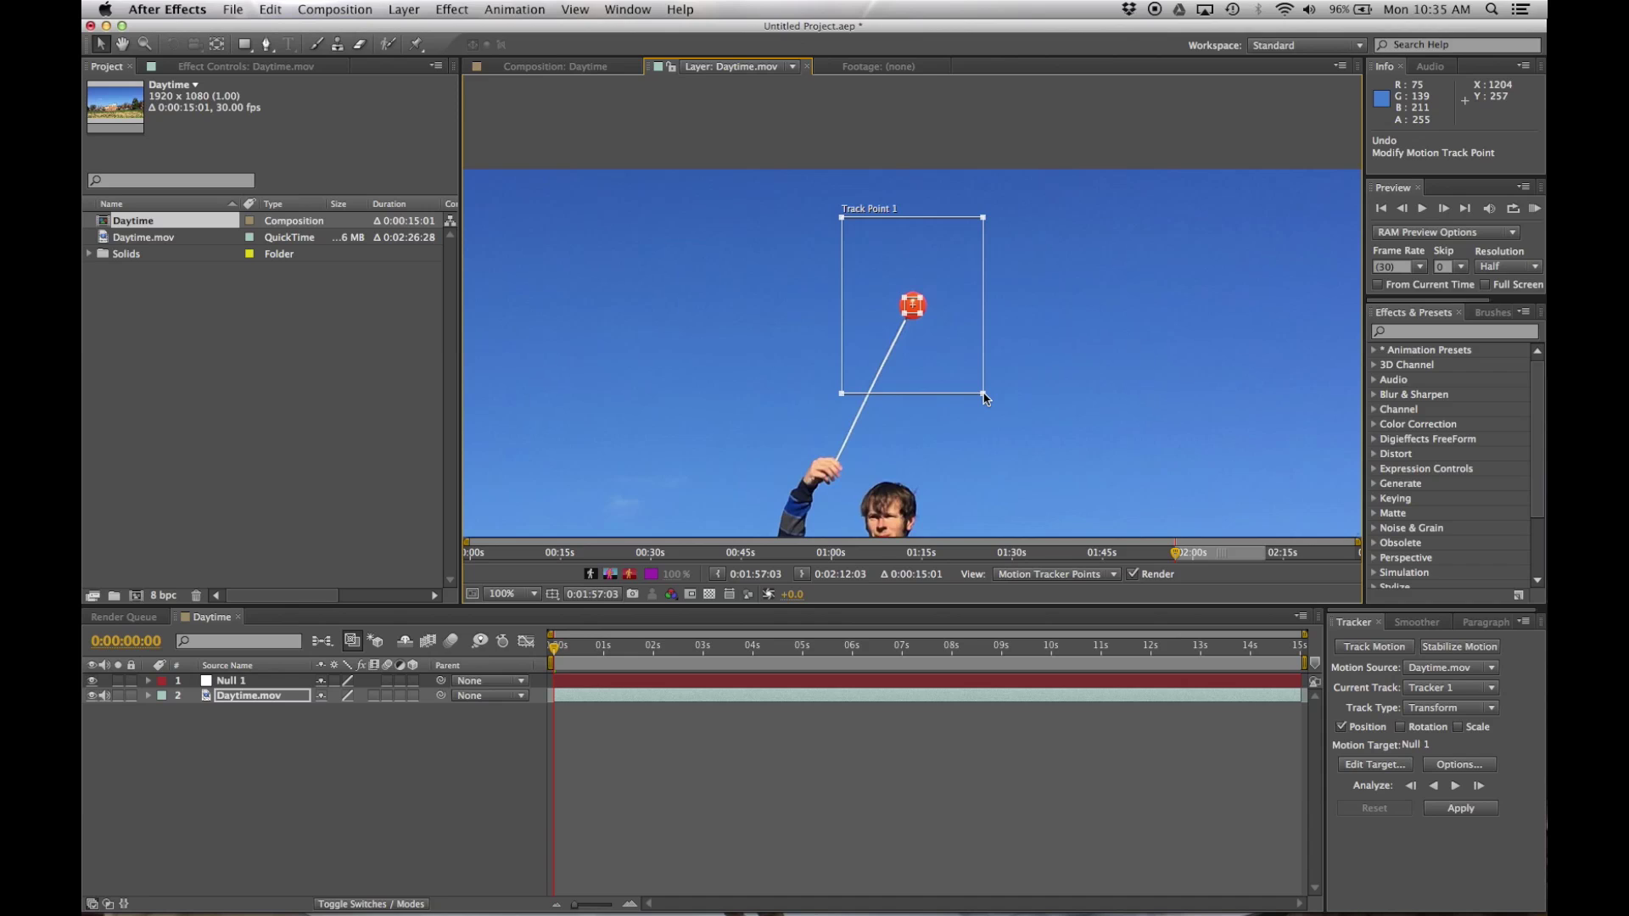
{"action": "left_click_drag", "start_coordinate": [984, 397], "coordinate": [1044, 435]}
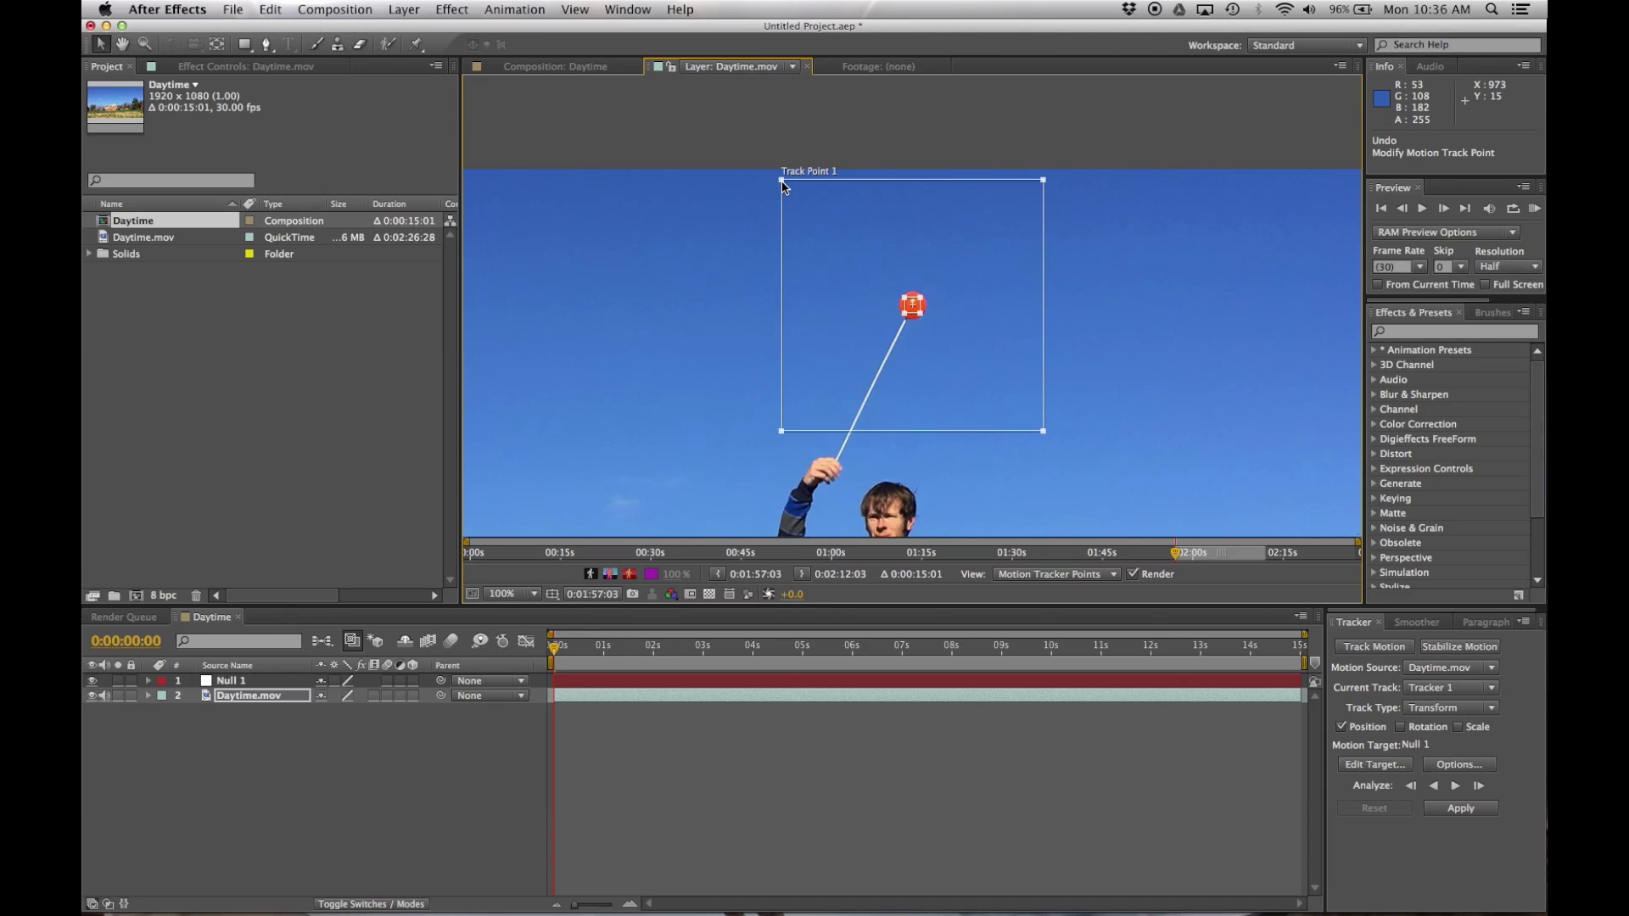
{"action": "key", "text": "comma"}
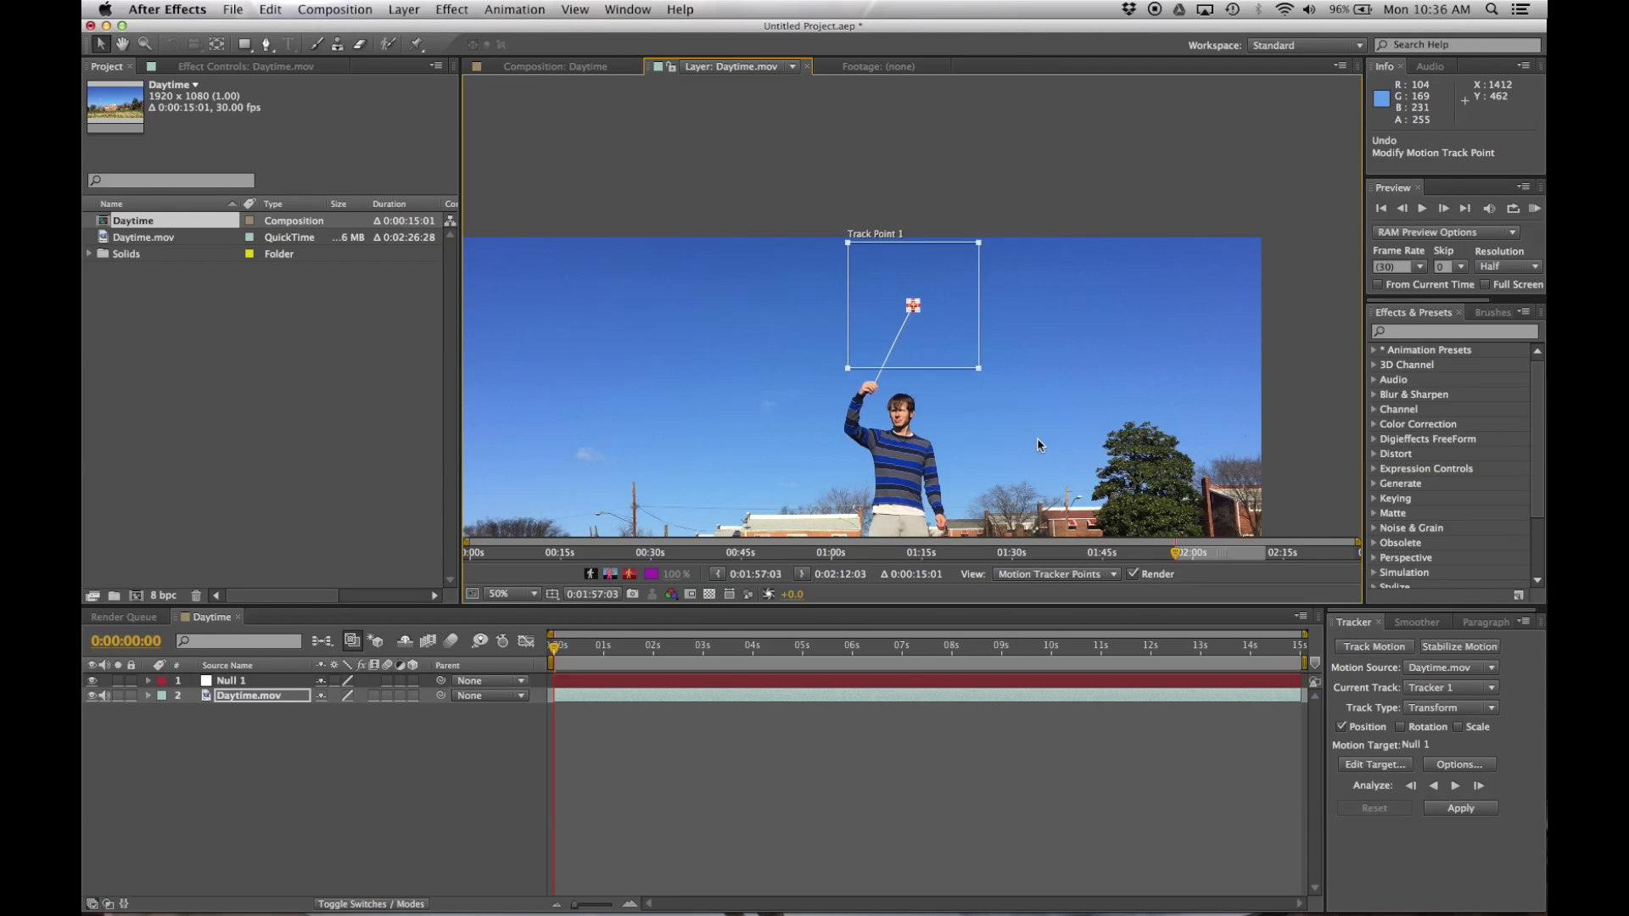
{"action": "key", "text": "space"}
Step: Analyze the track forward so Track Point 1 follows the poi head to the clip's end
{"action": "left_click_drag", "start_coordinate": [1037, 438], "coordinate": [1099, 283]}
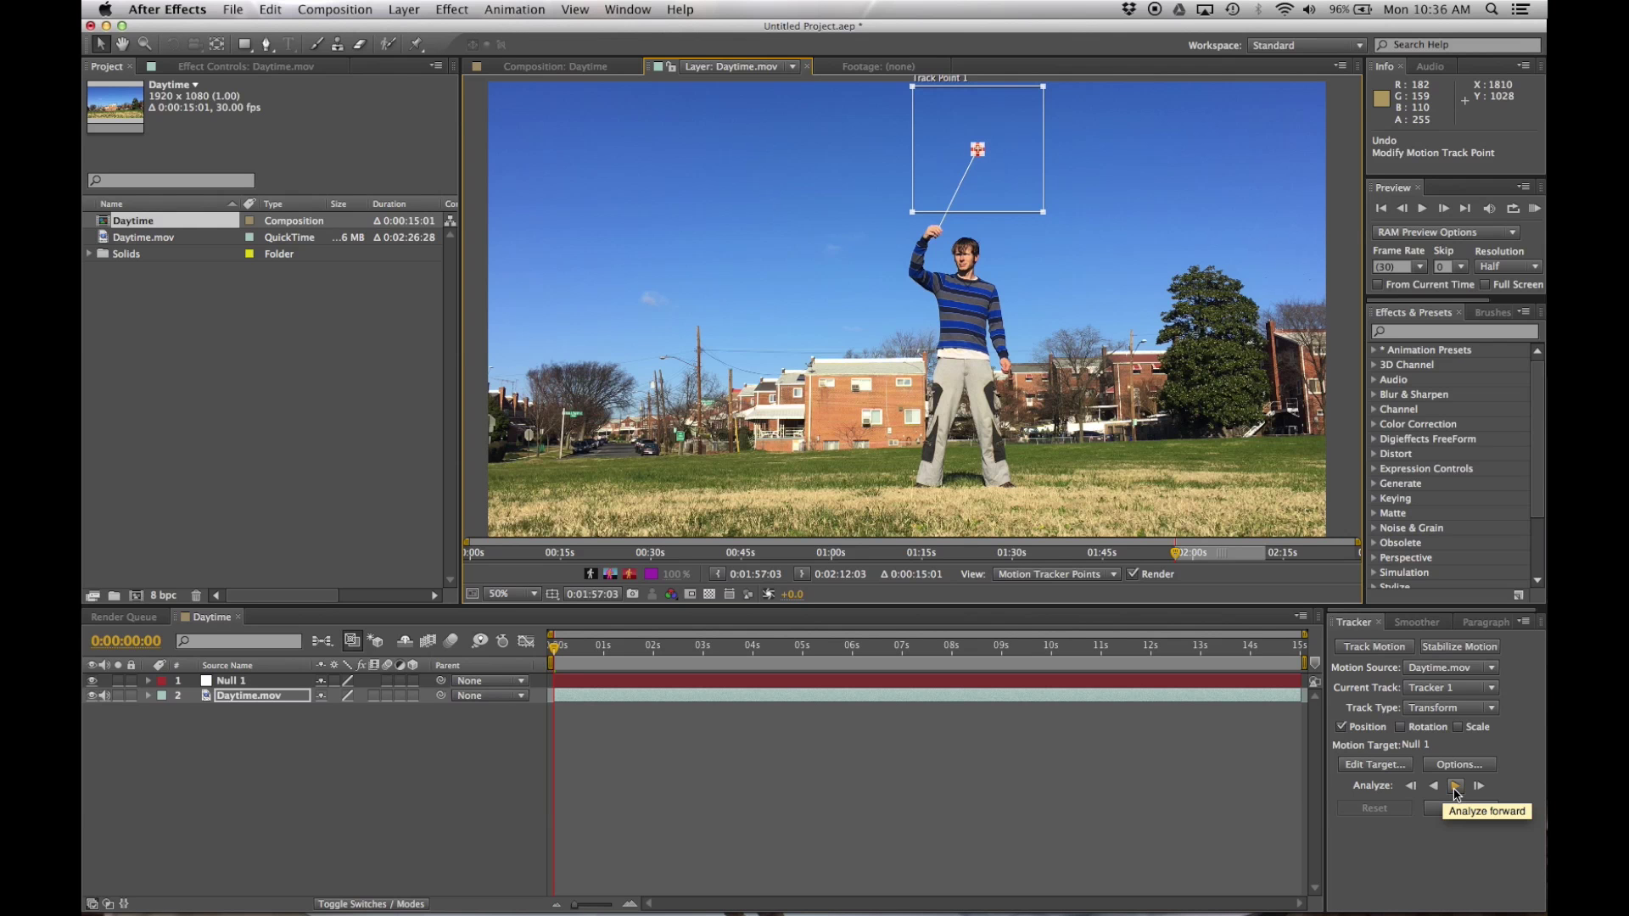
{"action": "left_click", "coordinate": [1456, 788]}
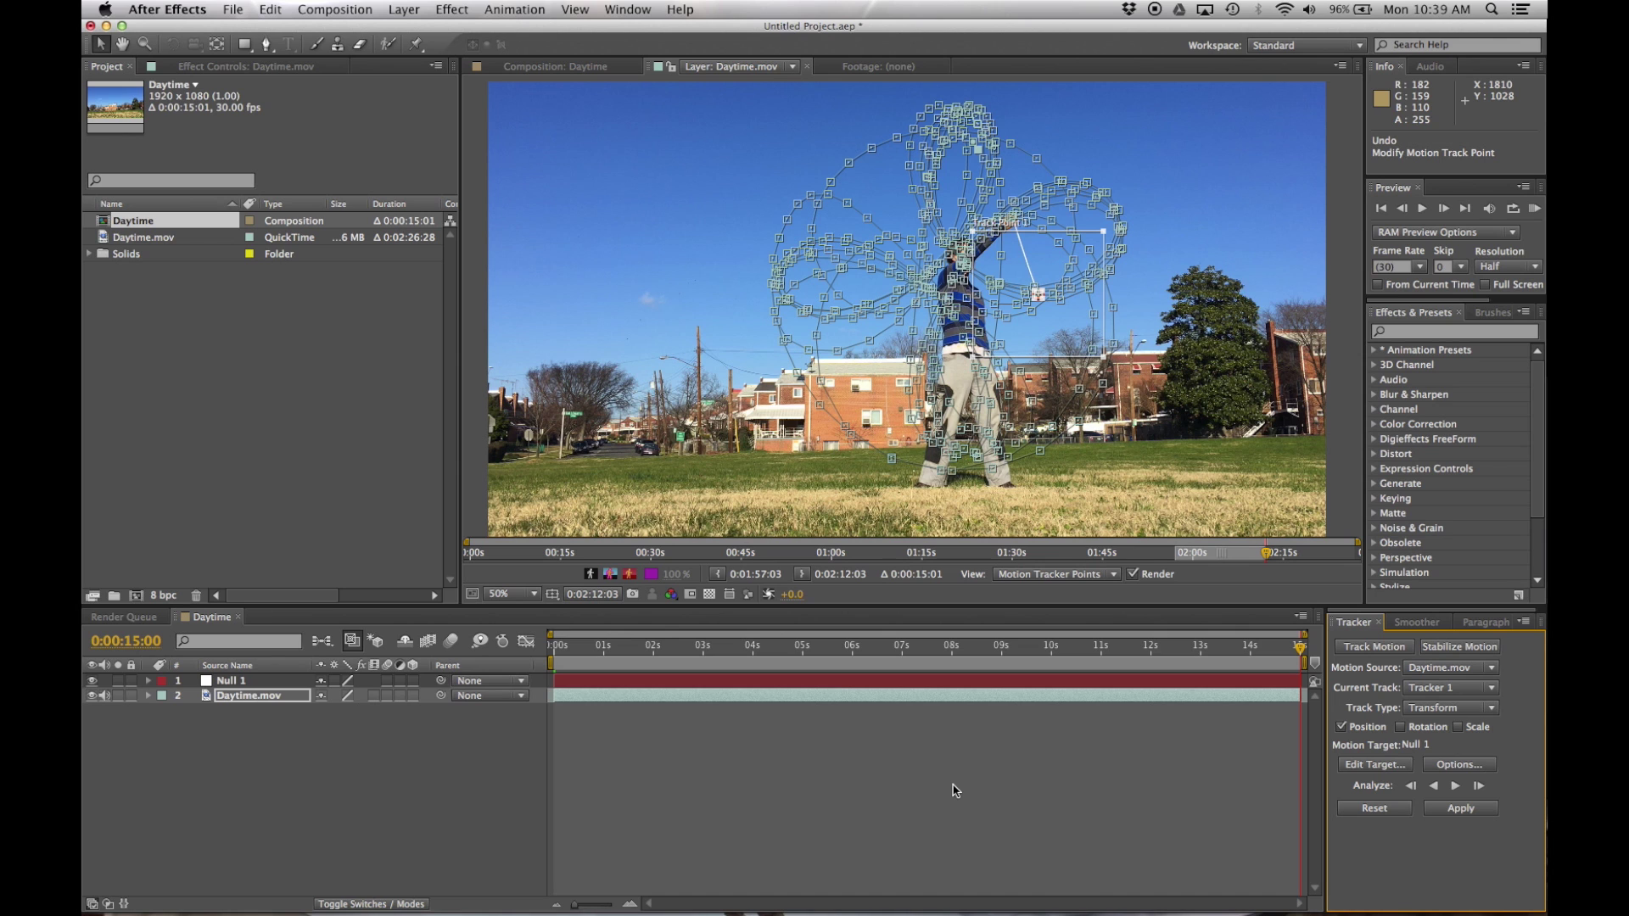
{"action": "left_click", "coordinate": [1301, 648]}
{"action": "left_click_drag", "start_coordinate": [1301, 648], "coordinate": [1222, 709]}
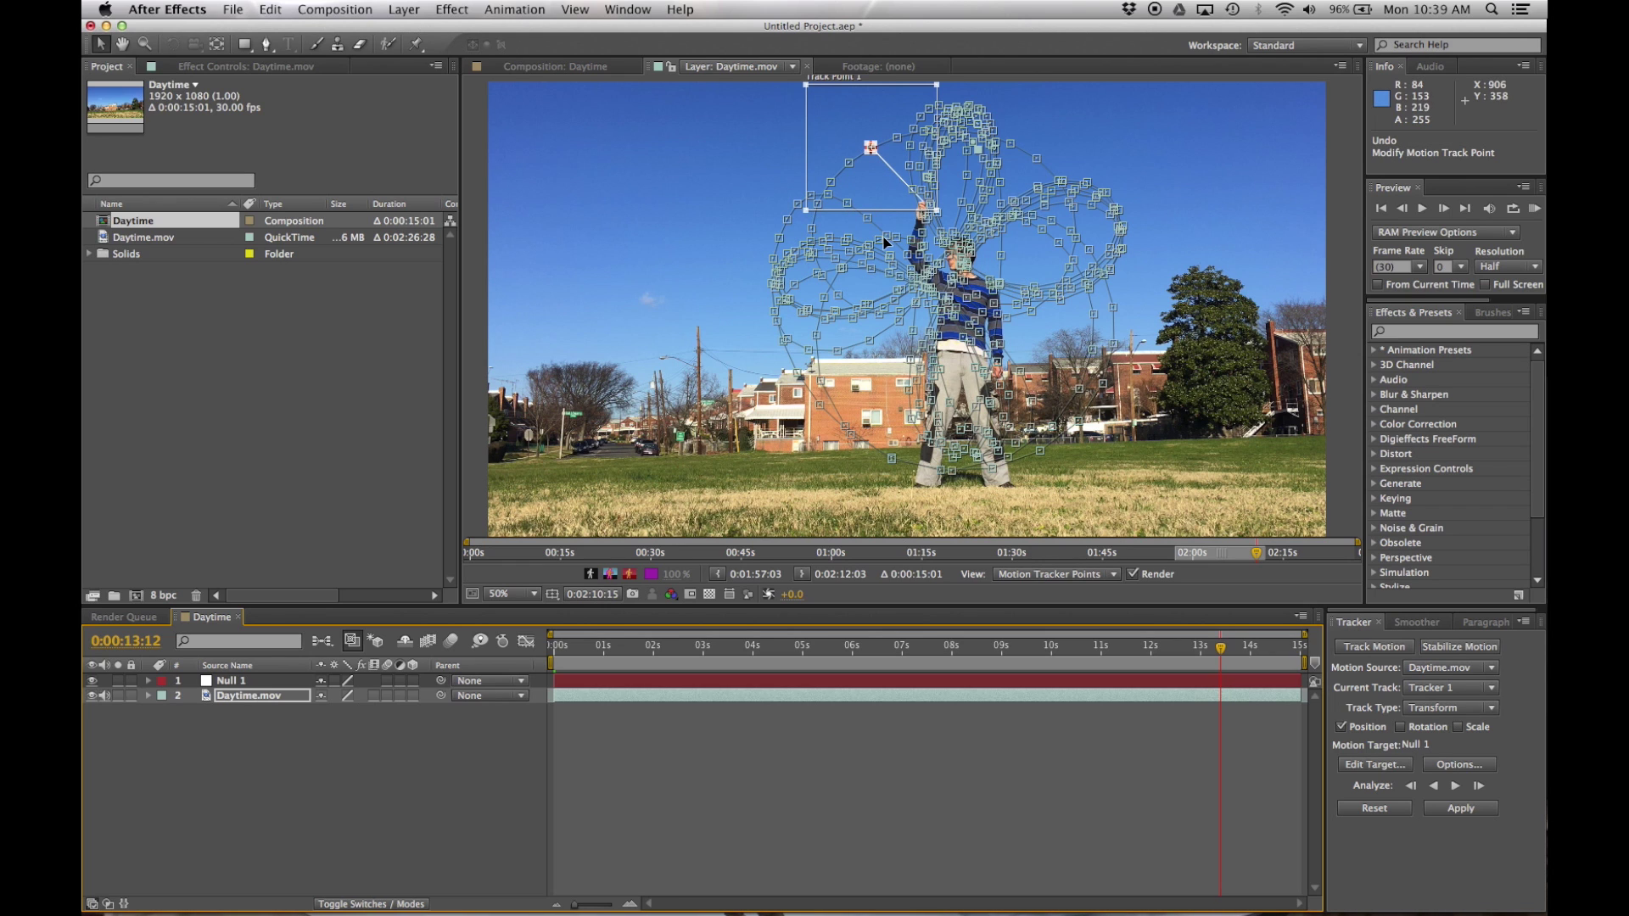
Step: Reveal the motion tracker properties and undo an accidental Track Point 1 move
{"action": "left_click", "coordinate": [148, 696]}
{"action": "scroll", "coordinate": [923, 366], "scroll_direction": "up", "scroll_amount": 8}
{"action": "scroll", "coordinate": [923, 366], "scroll_direction": "down", "scroll_amount": 4}
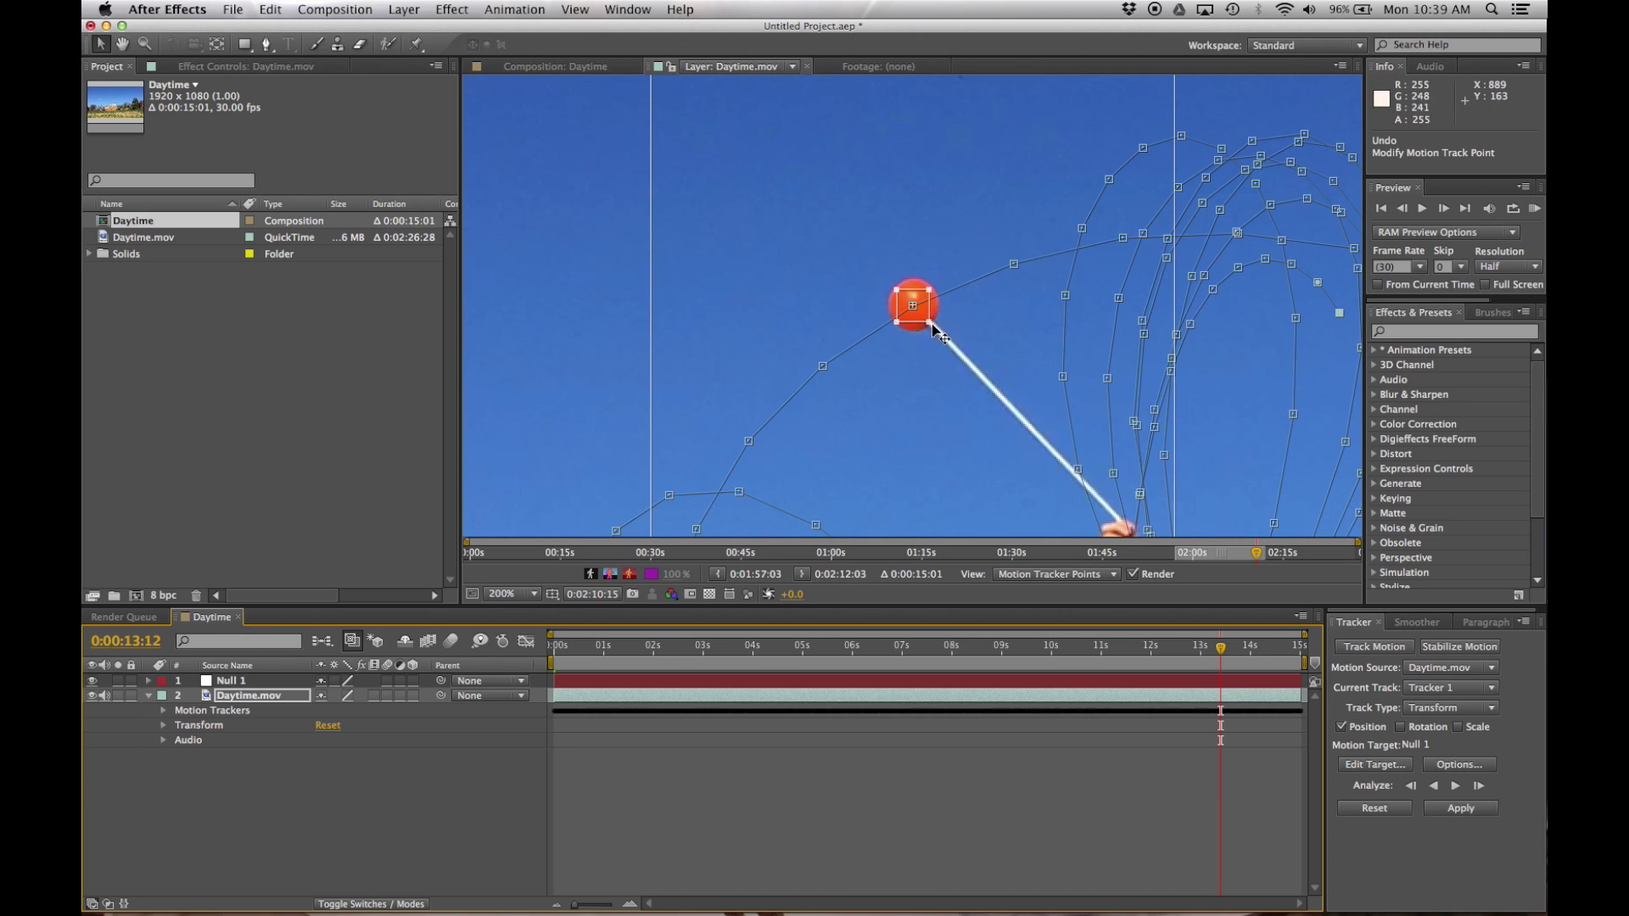
{"action": "left_click_drag", "start_coordinate": [924, 320], "coordinate": [883, 266]}
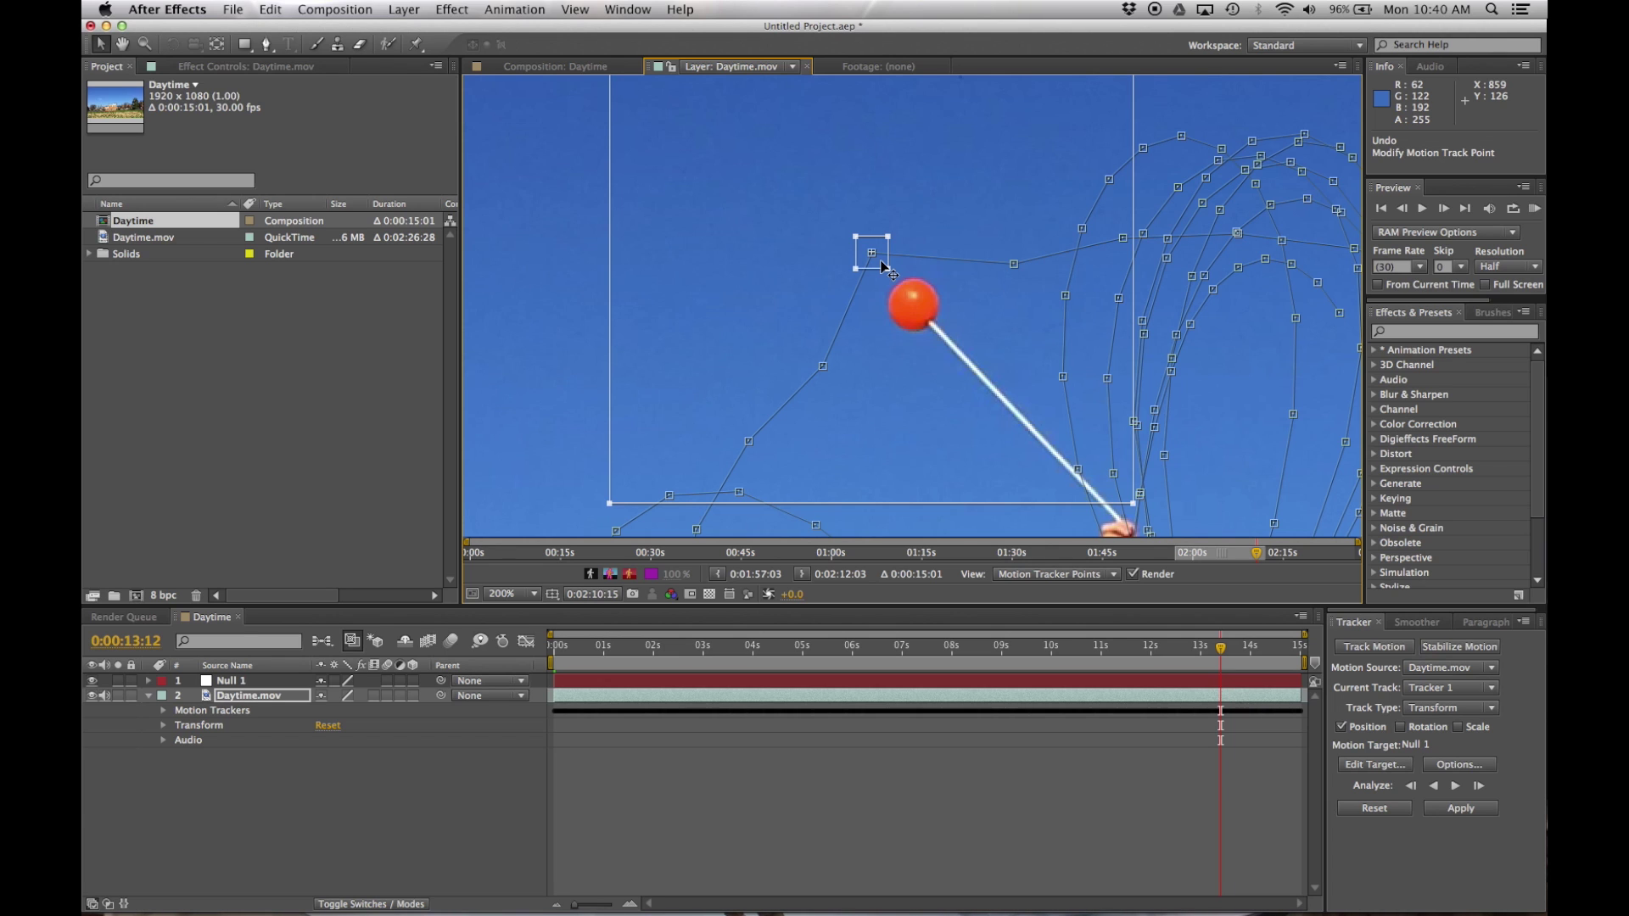
{"action": "key", "text": "super+z"}
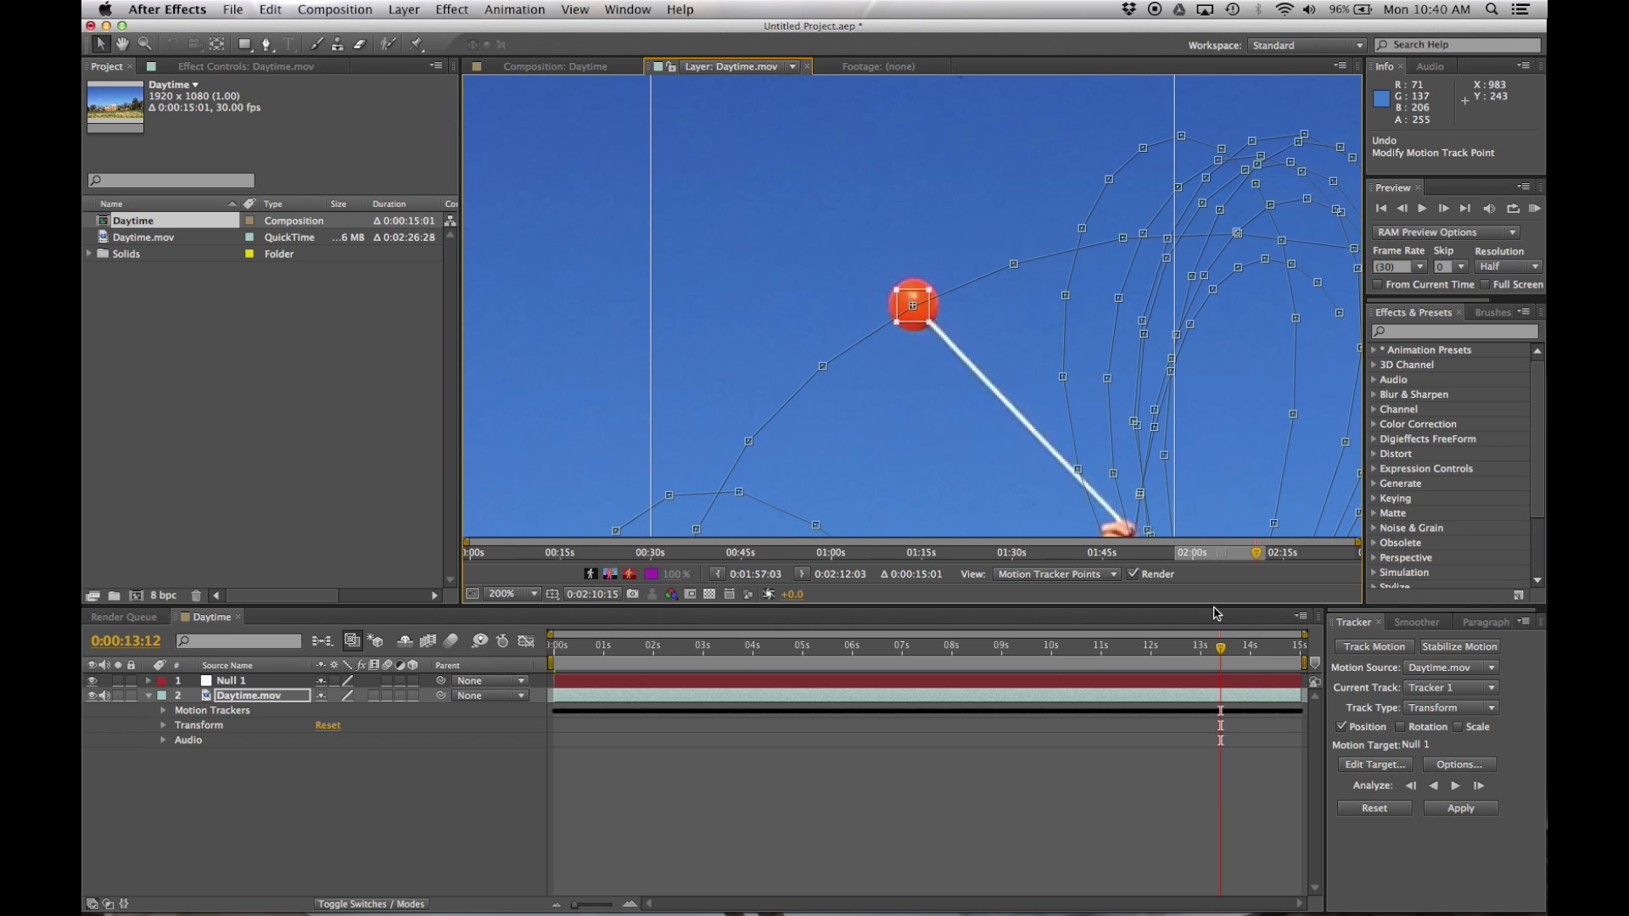
Step: Zoom the Layer panel to 25% then 50% and pan to review the tracked path
{"action": "key", "text": "comma"}
{"action": "key", "text": "comma"}
{"action": "key", "text": "comma"}
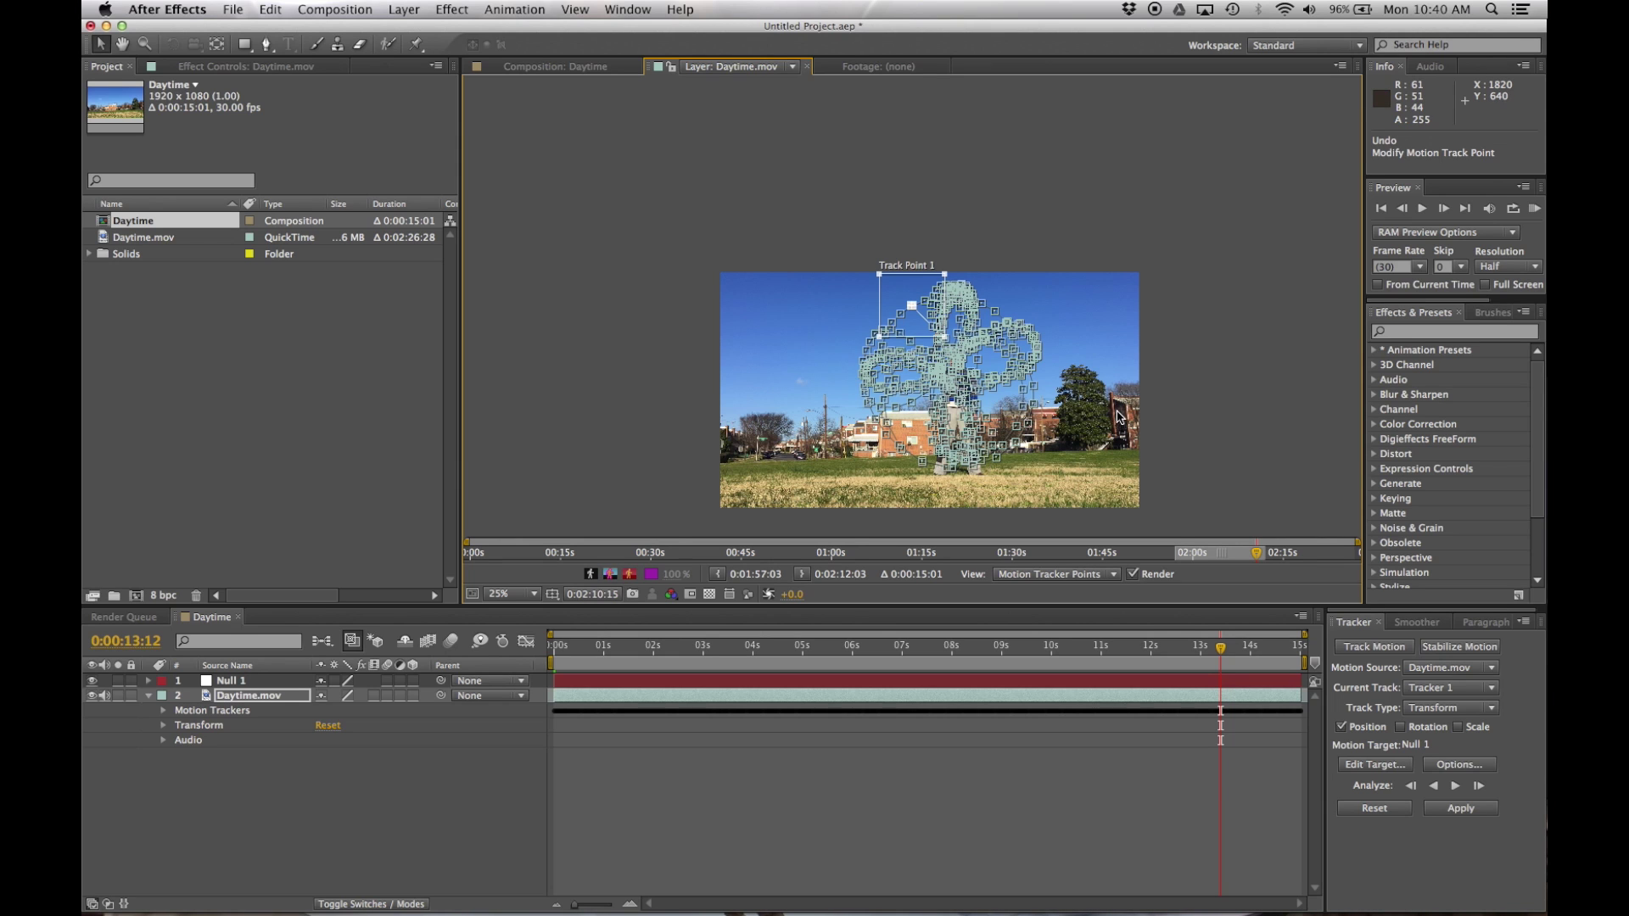
{"action": "key", "text": "h"}
{"action": "left_click_drag", "start_coordinate": [1101, 443], "coordinate": [1081, 360]}
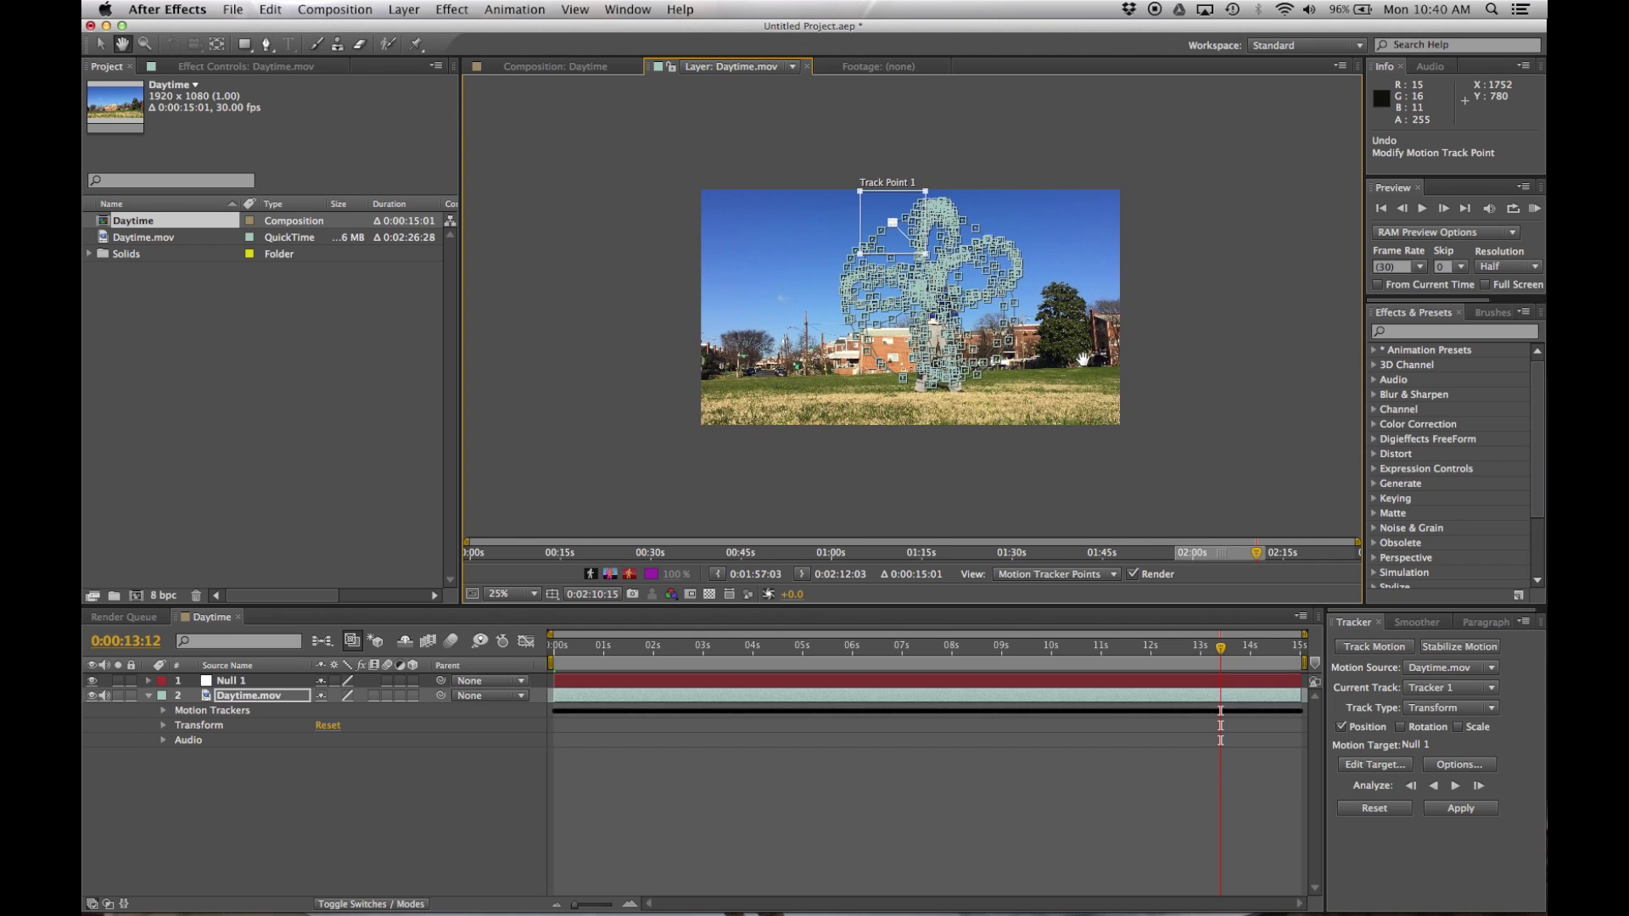
{"action": "key", "text": "period"}
{"action": "left_click_drag", "start_coordinate": [1195, 481], "coordinate": [1169, 329]}
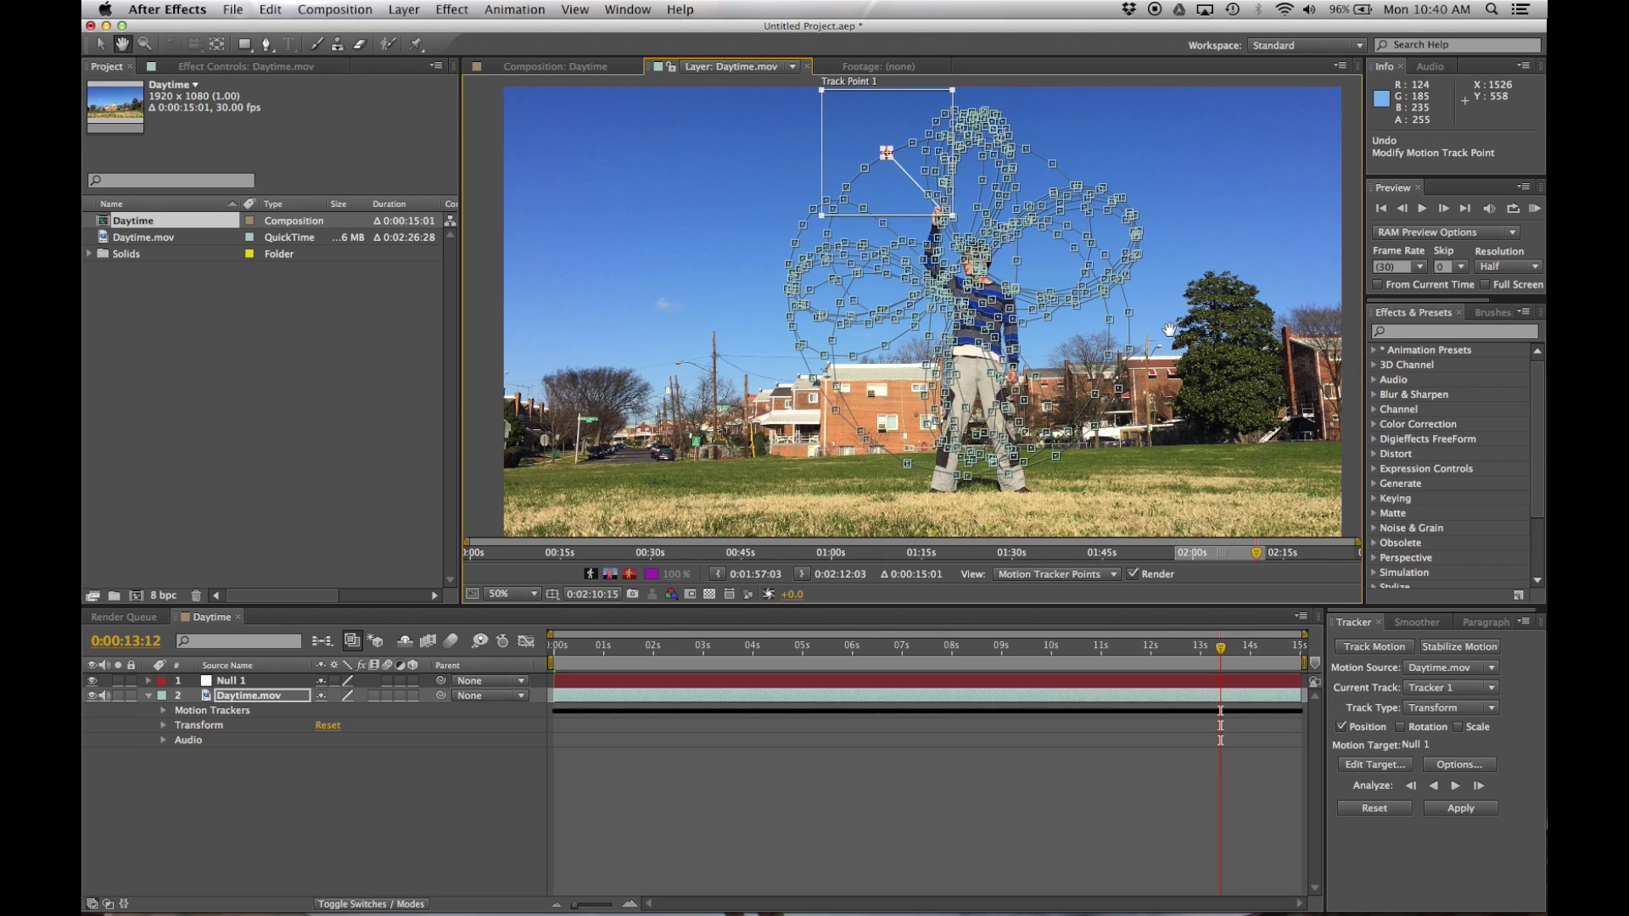
{"action": "key", "text": "v"}
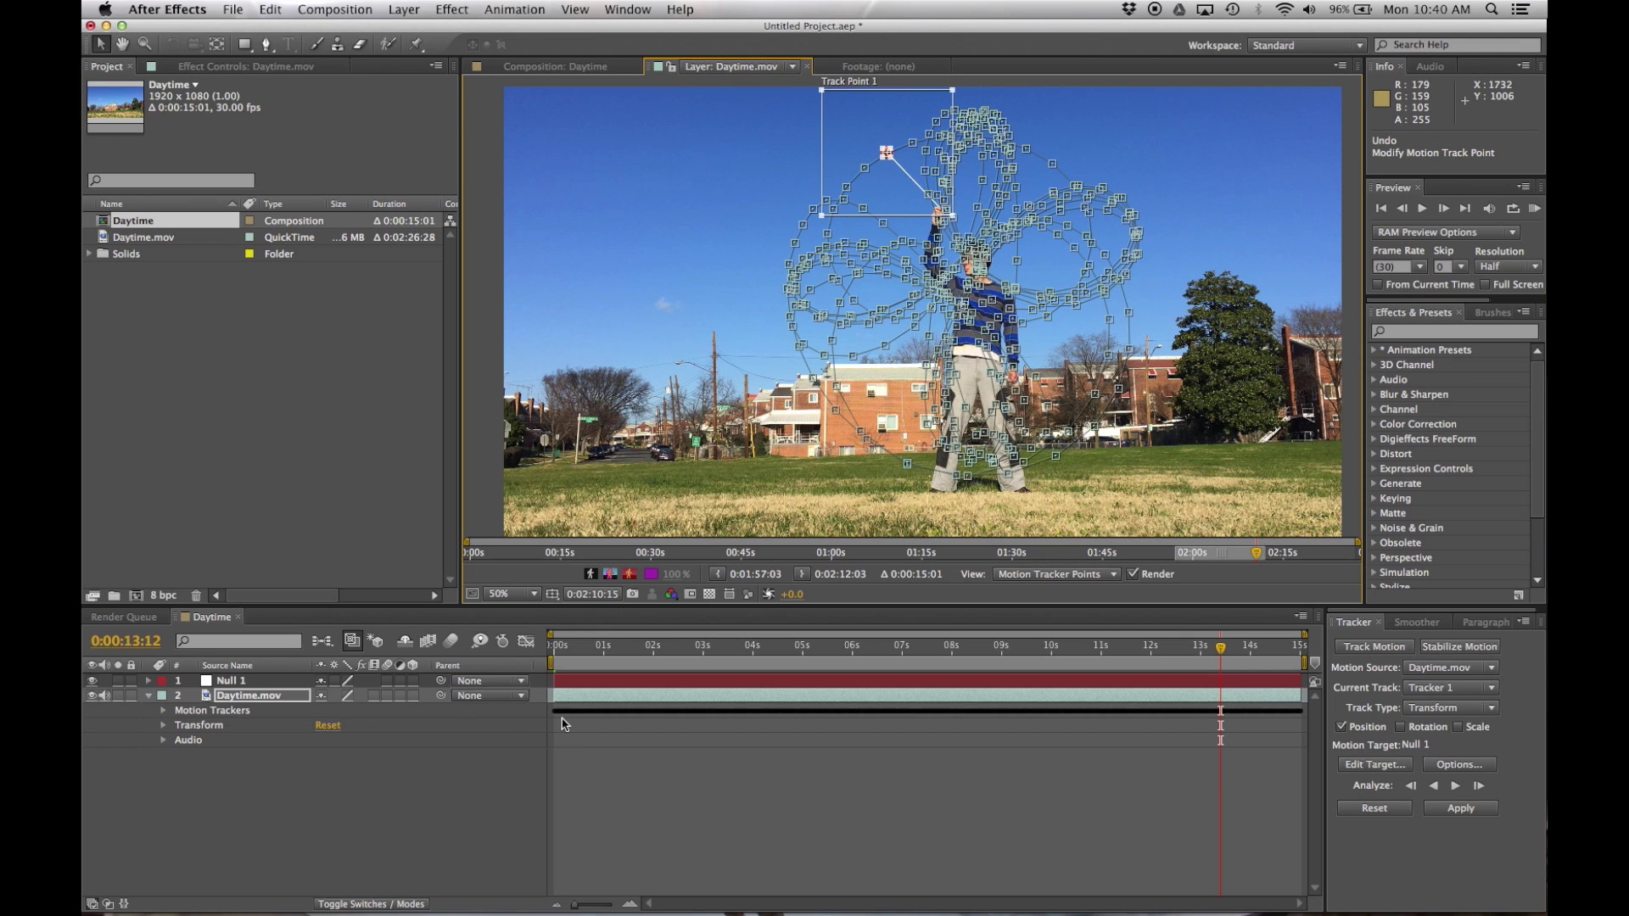
Step: Apply the track to Null 1 on X and Y and show its Position keyframes
{"action": "left_click", "coordinate": [1456, 813]}
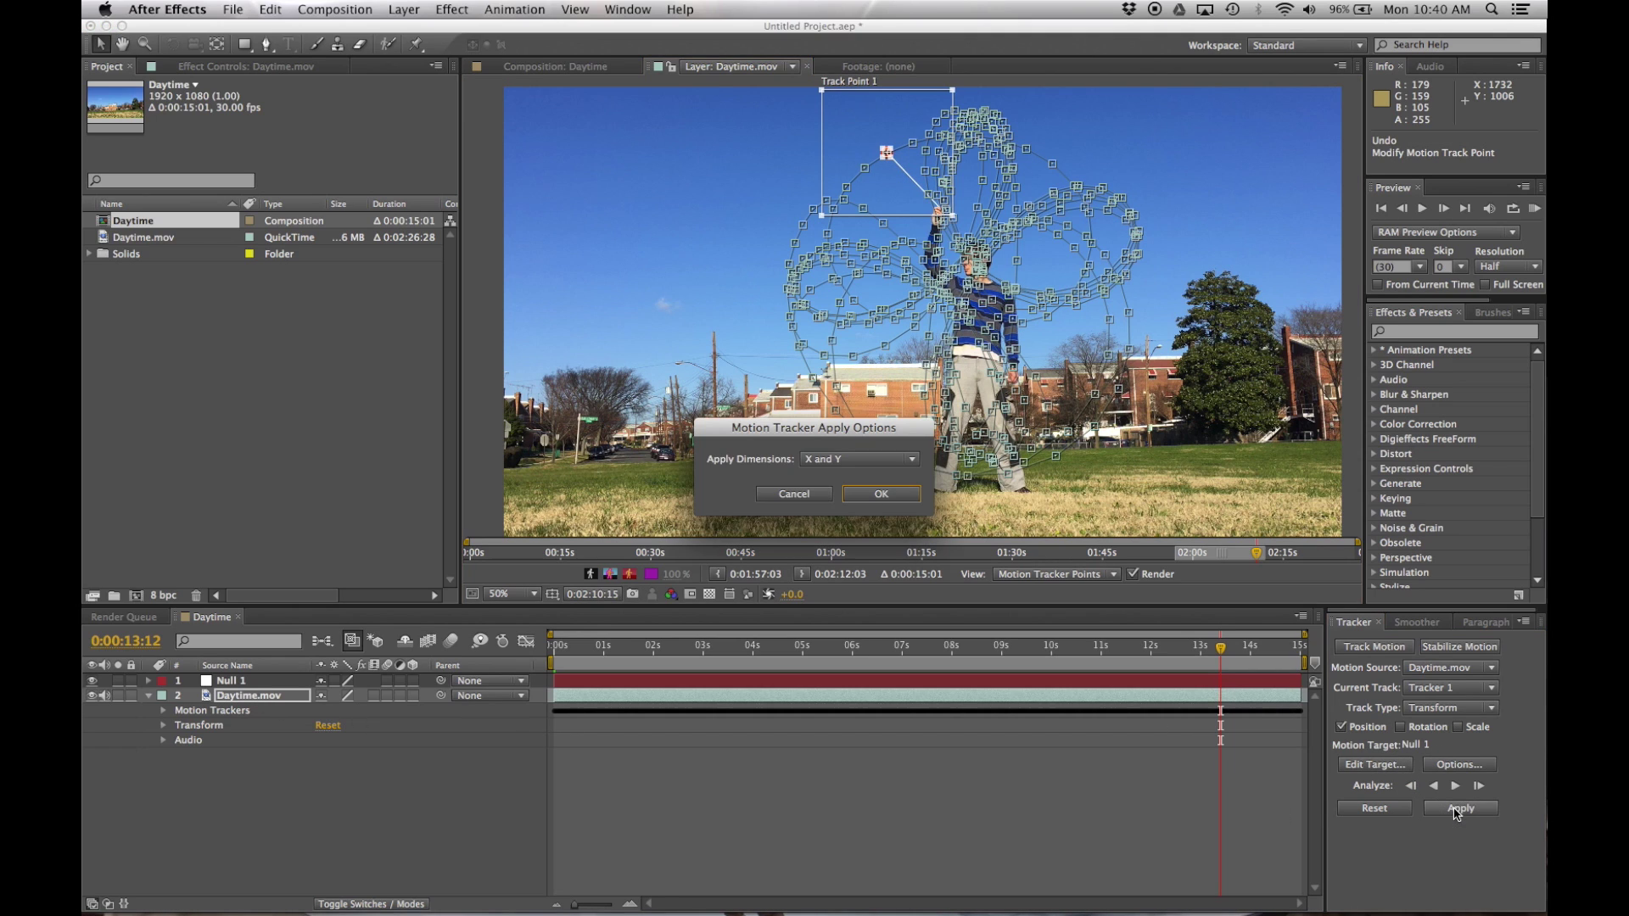
{"action": "left_click", "coordinate": [882, 495]}
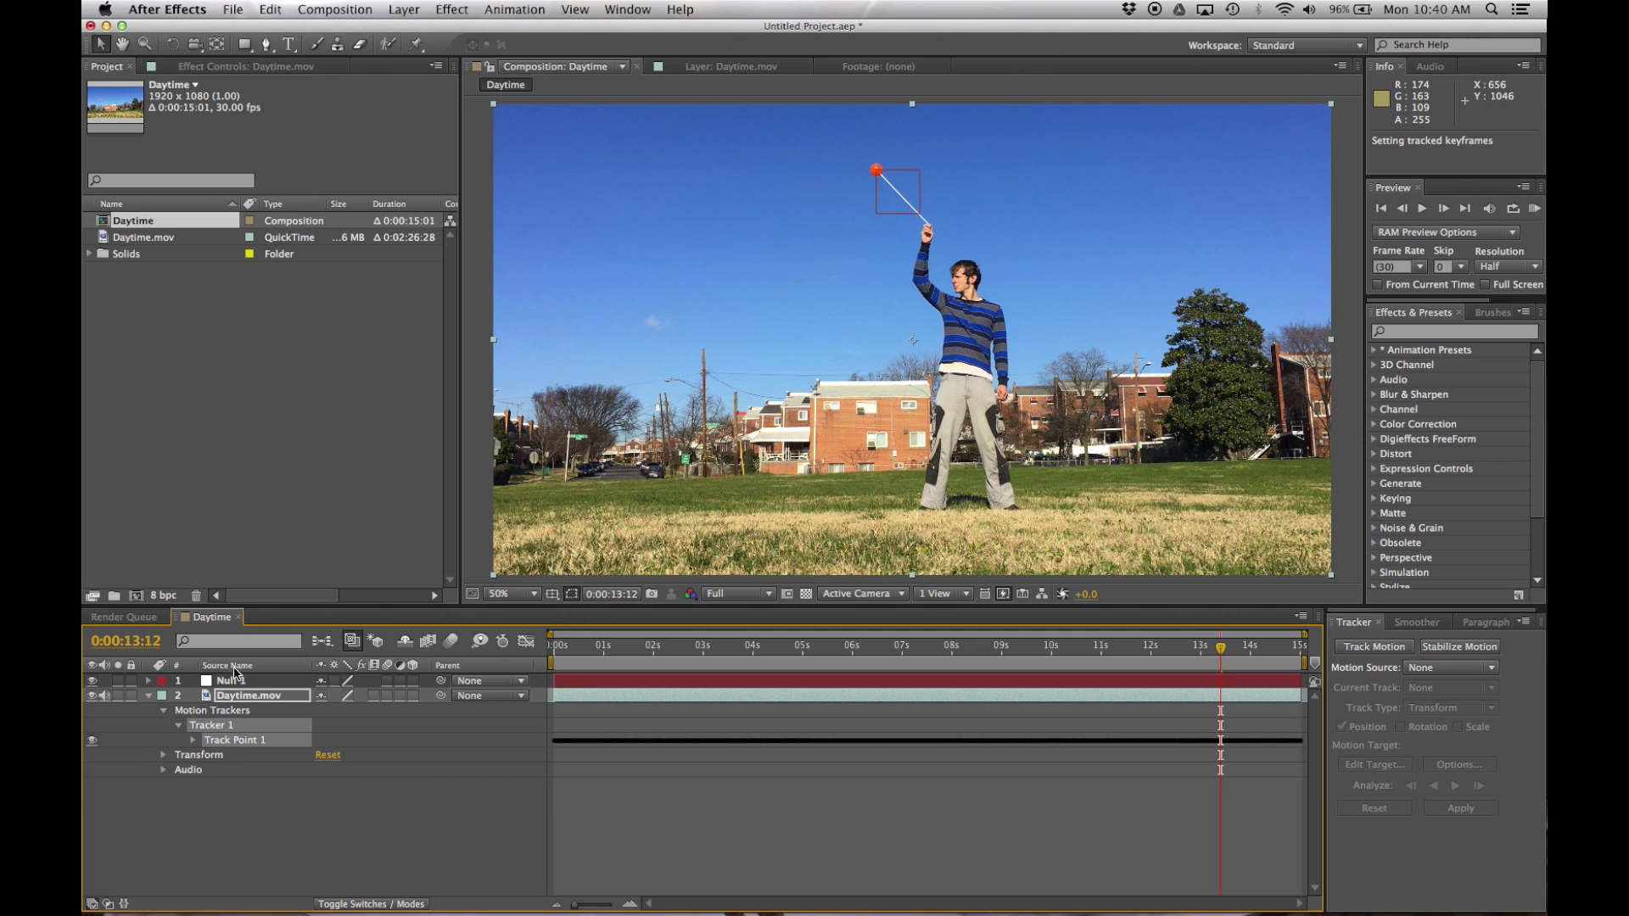
{"action": "left_click", "coordinate": [194, 740]}
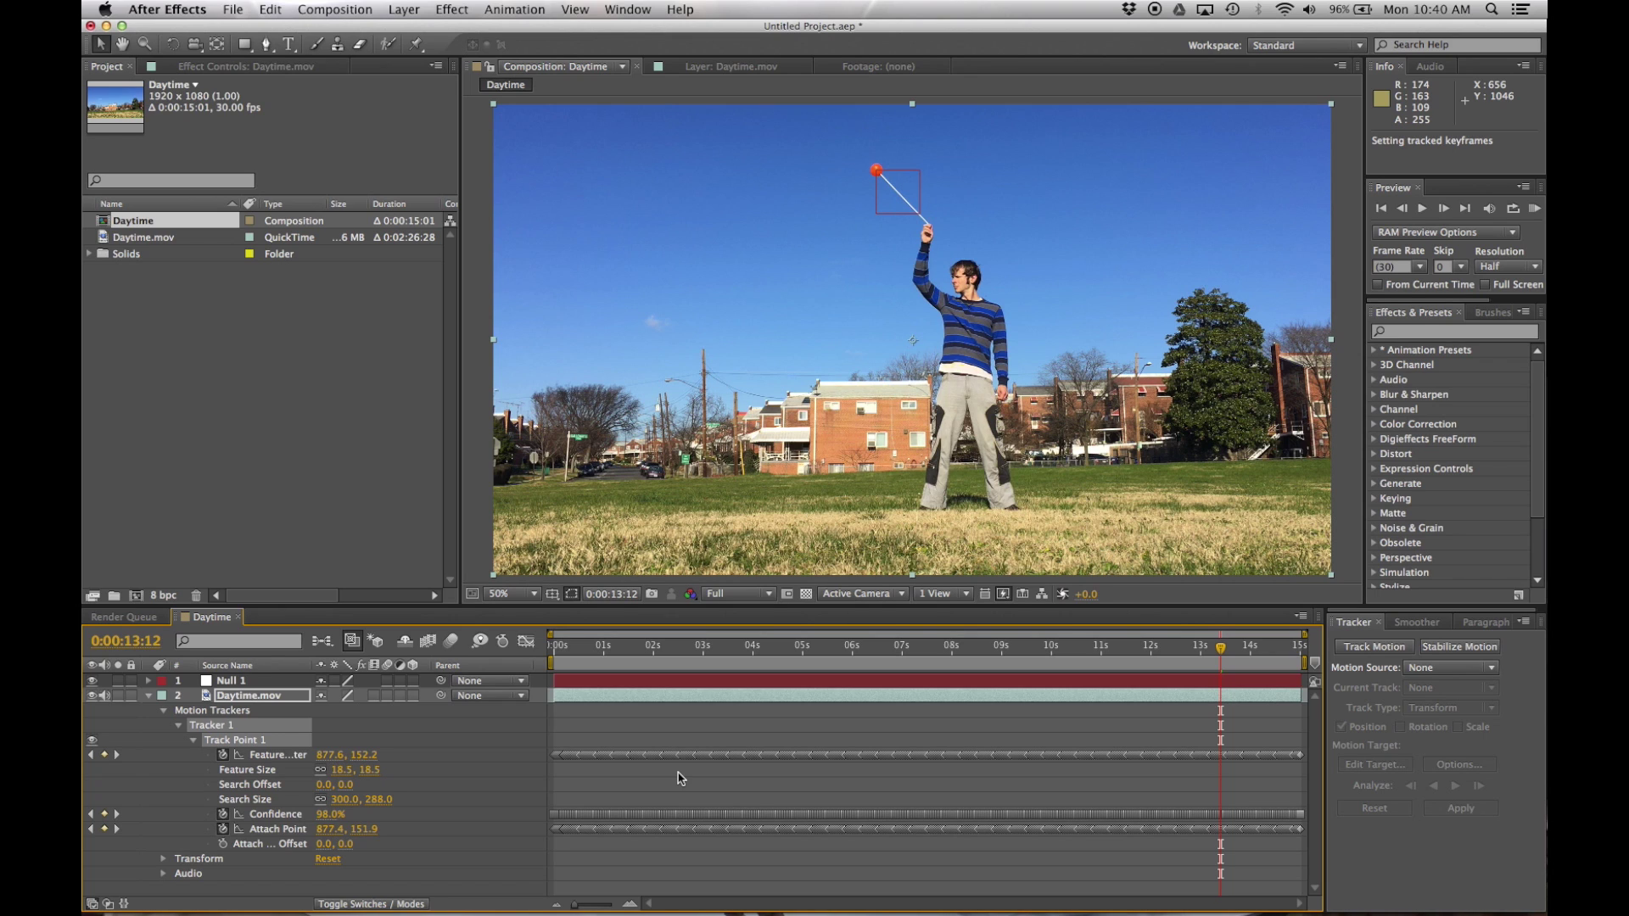
{"action": "left_click", "coordinate": [189, 739]}
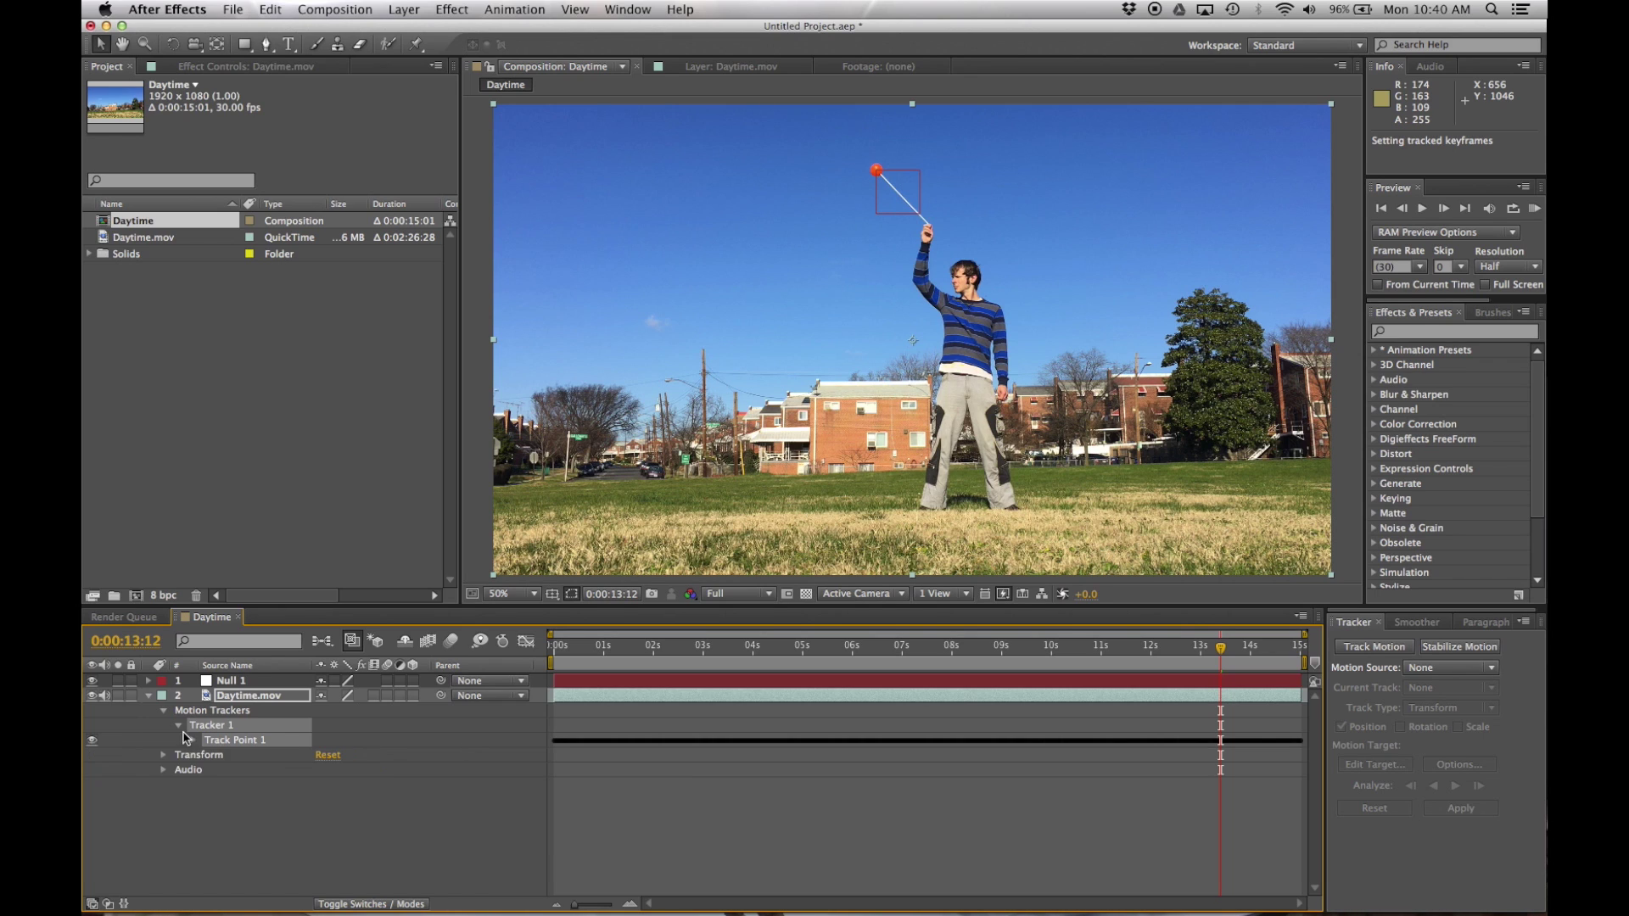
{"action": "left_click", "coordinate": [149, 682]}
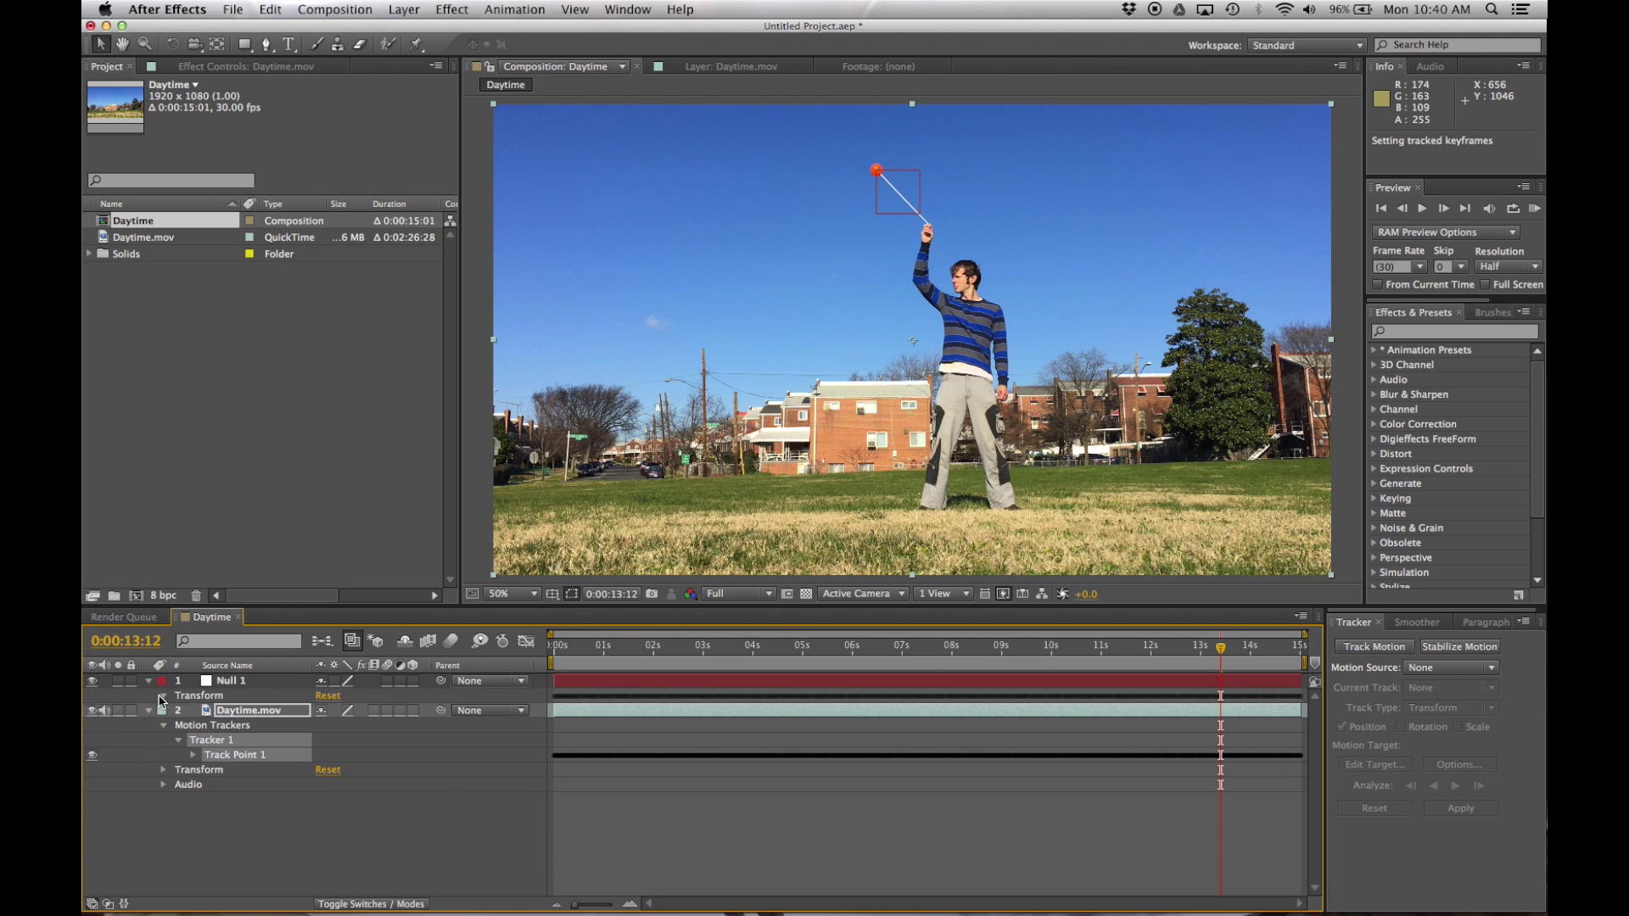
{"action": "left_click", "coordinate": [162, 697]}
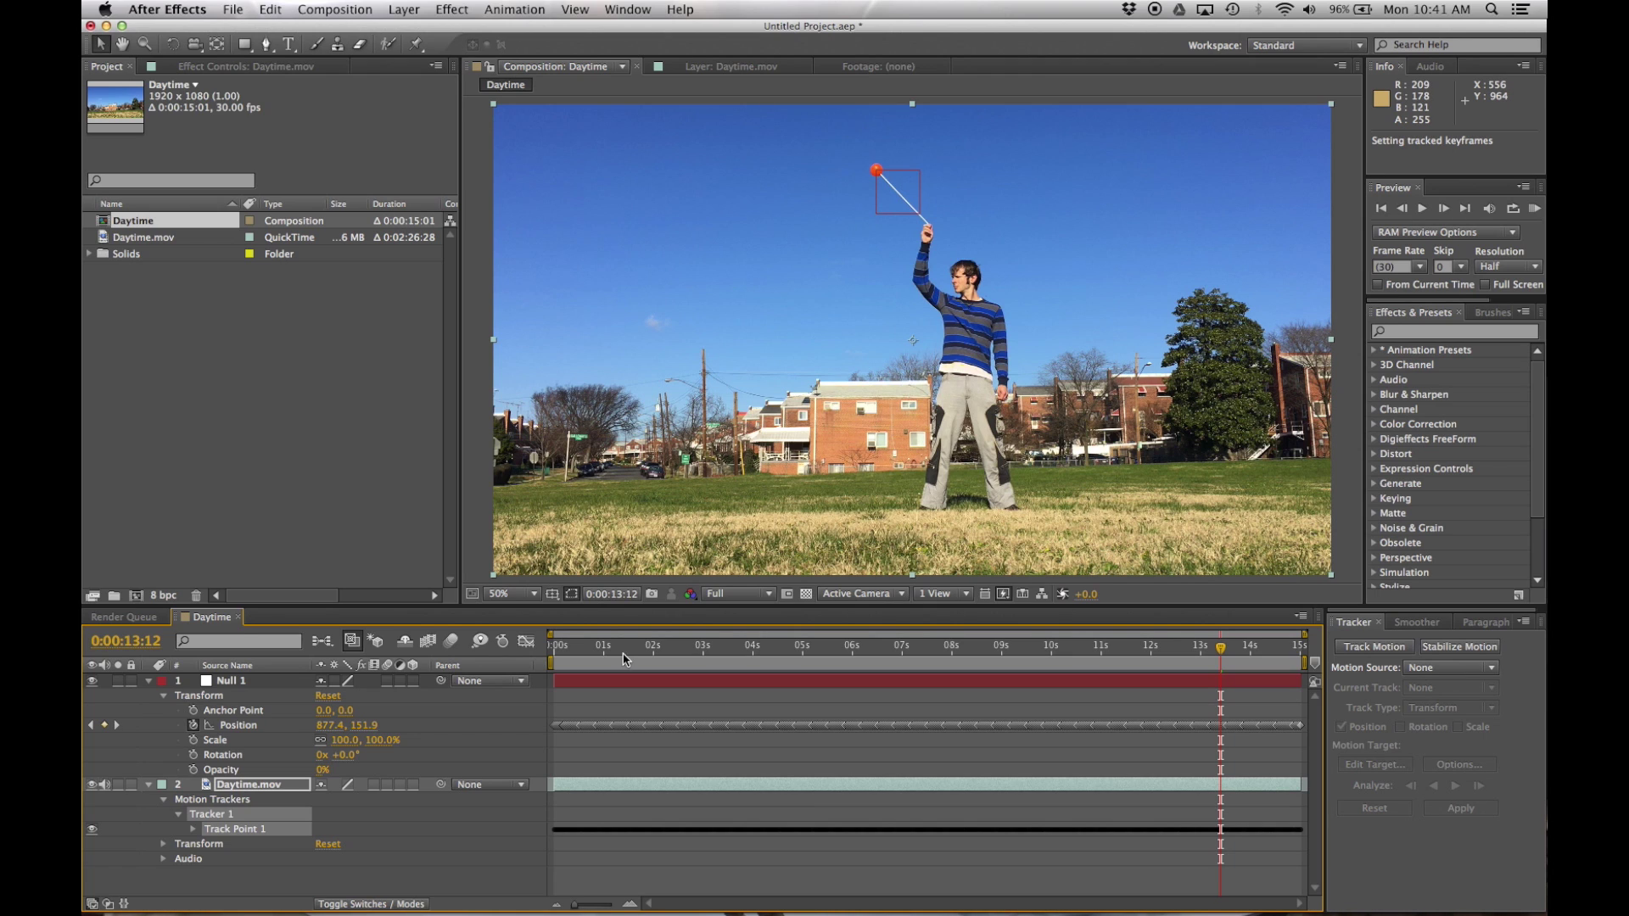
Step: Deselect all layers, collapse Daytime.mov, and return to the clip's first frame
{"action": "key", "text": "F2"}
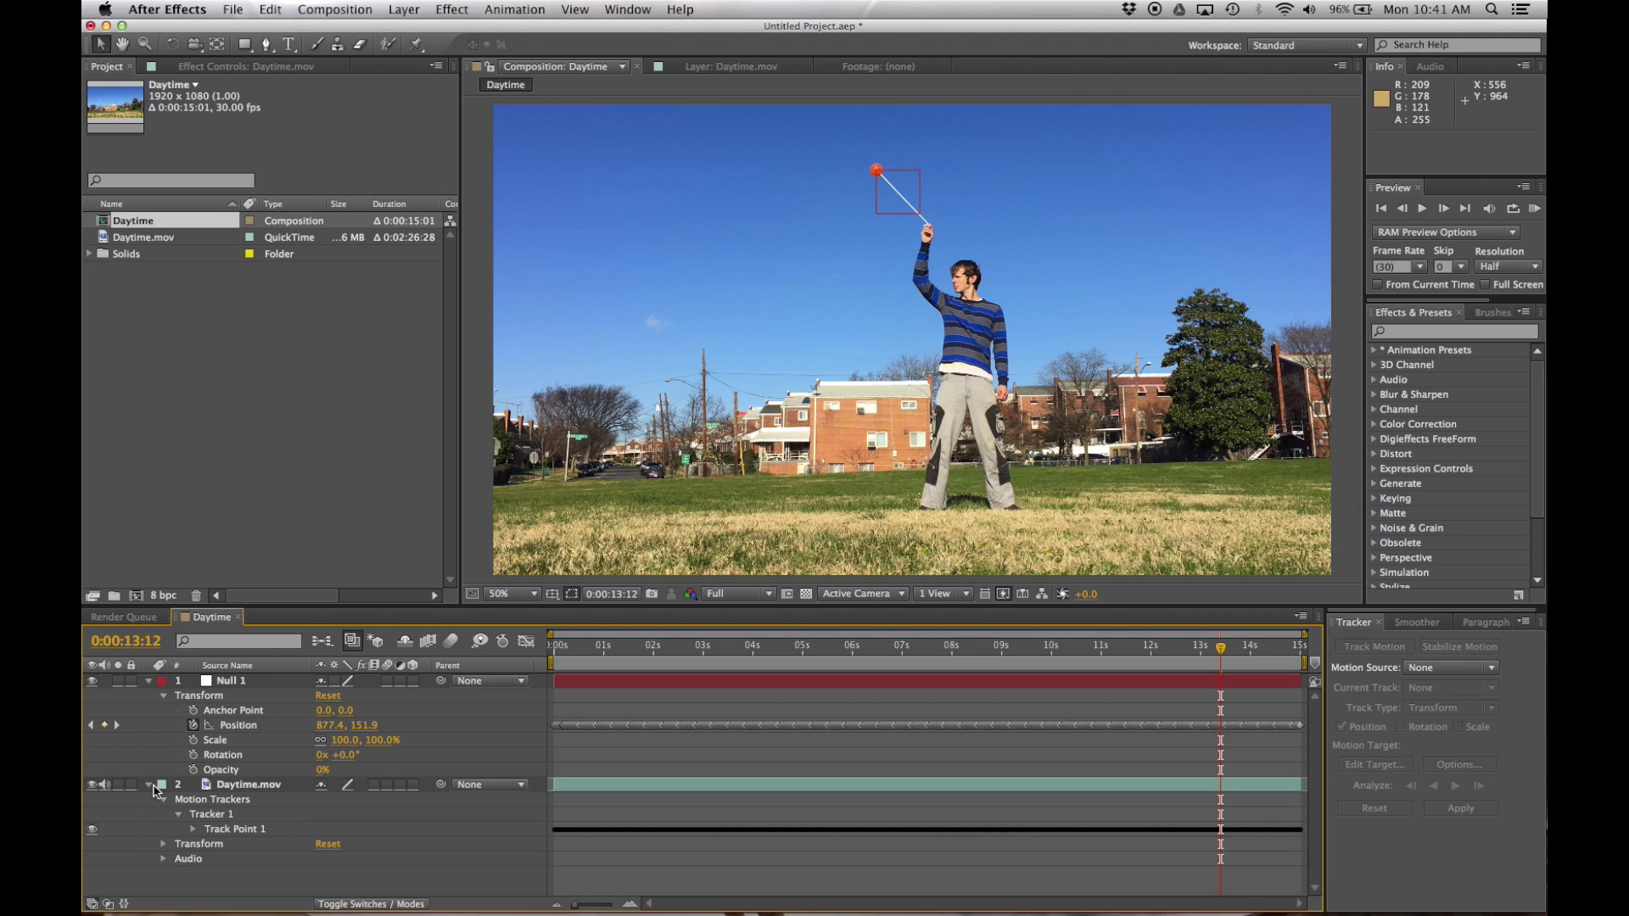
{"action": "left_click", "coordinate": [147, 790]}
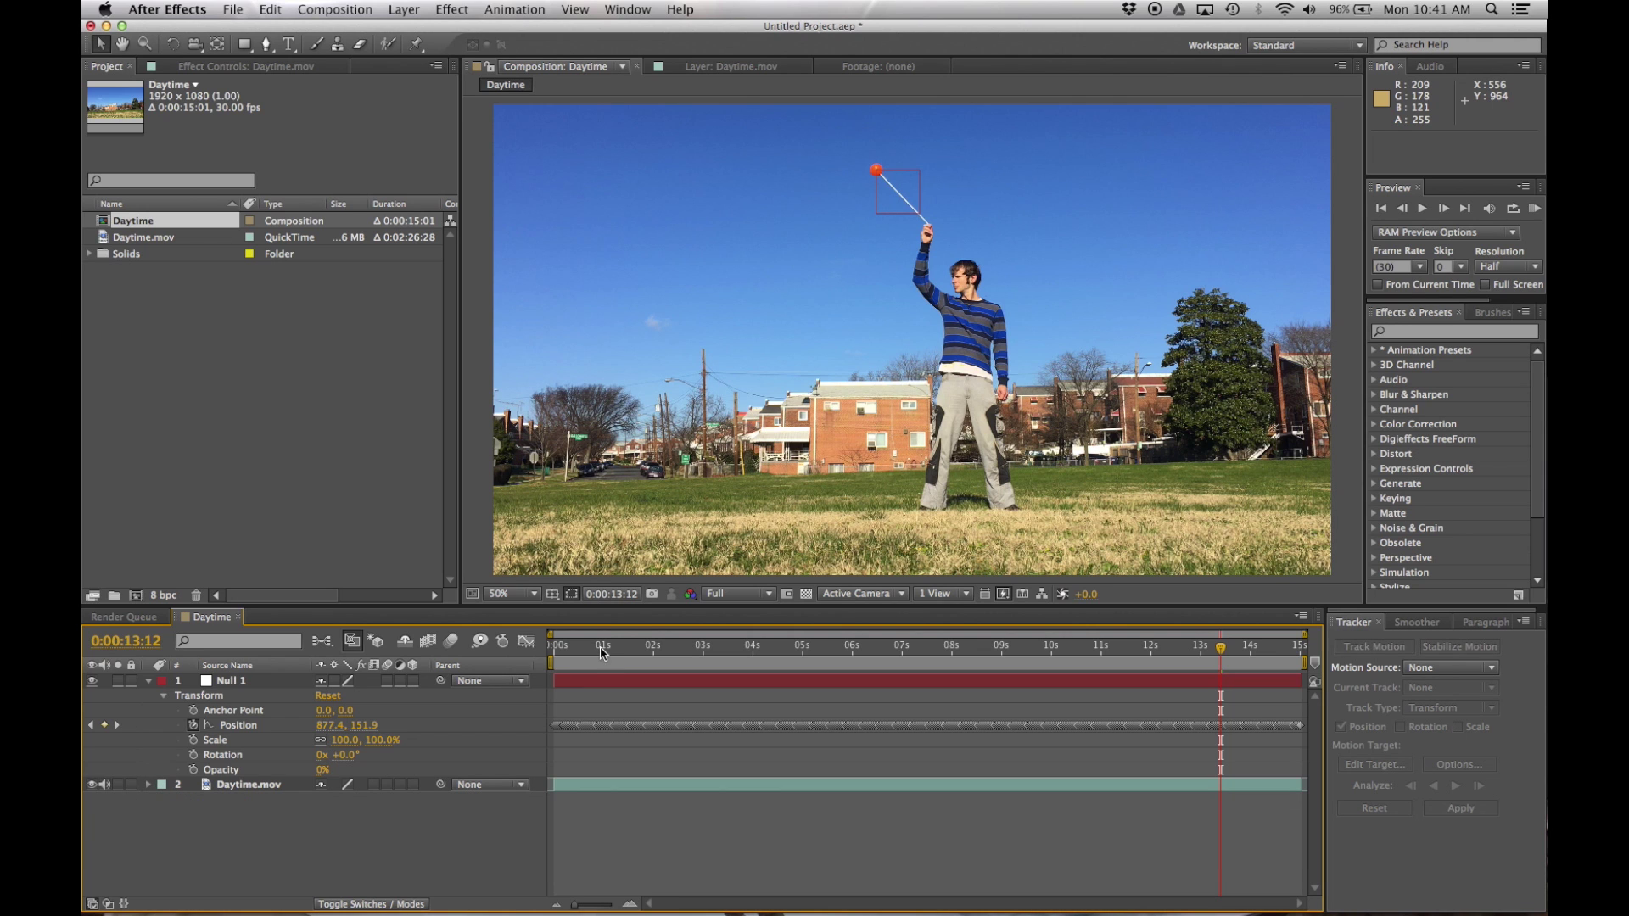
{"action": "left_click", "coordinate": [540, 650]}
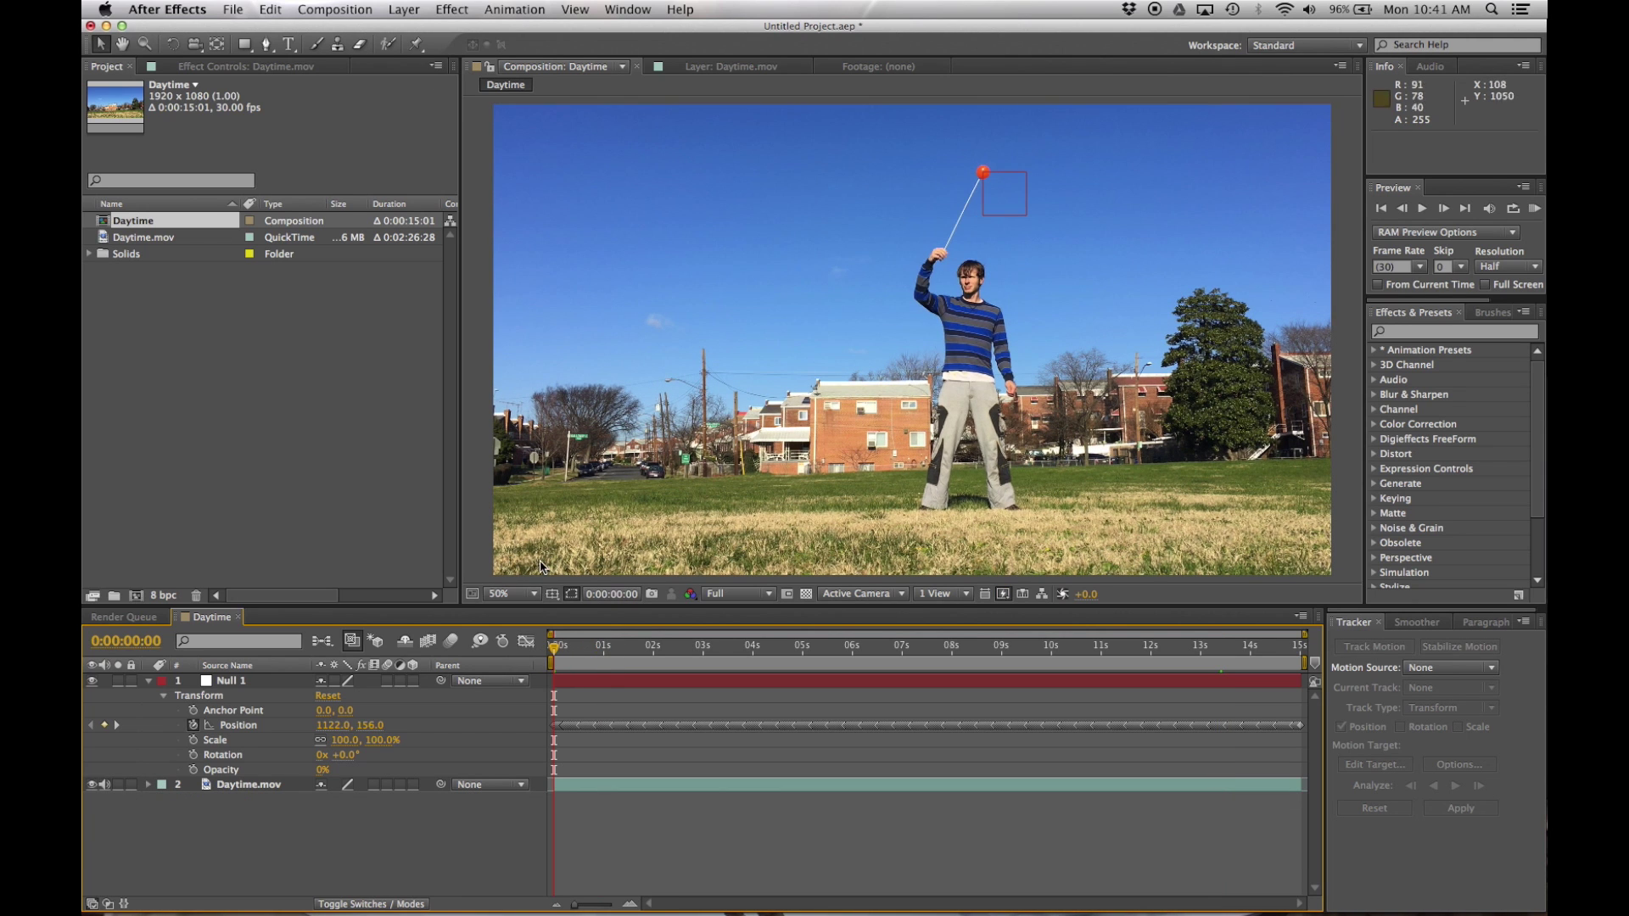
{"action": "left_click", "coordinate": [395, 12]}
{"action": "mouse_move", "coordinate": [414, 31]}
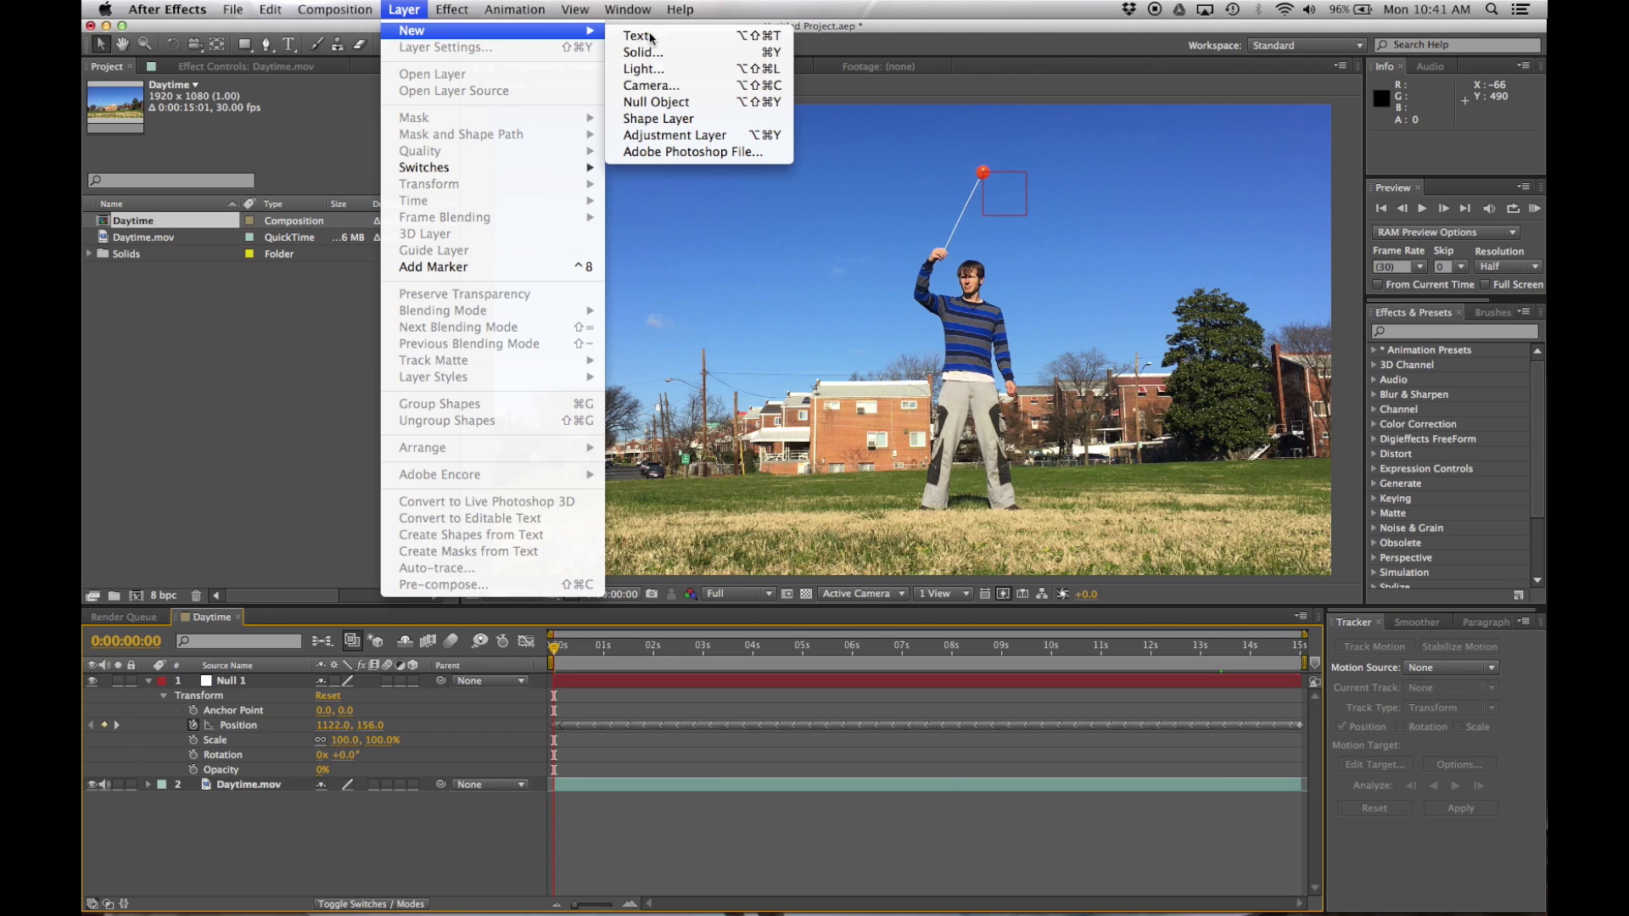
Step: Create Shape Layer 1 and draw an ellipse circle over the poi ball
{"action": "left_click", "coordinate": [669, 126]}
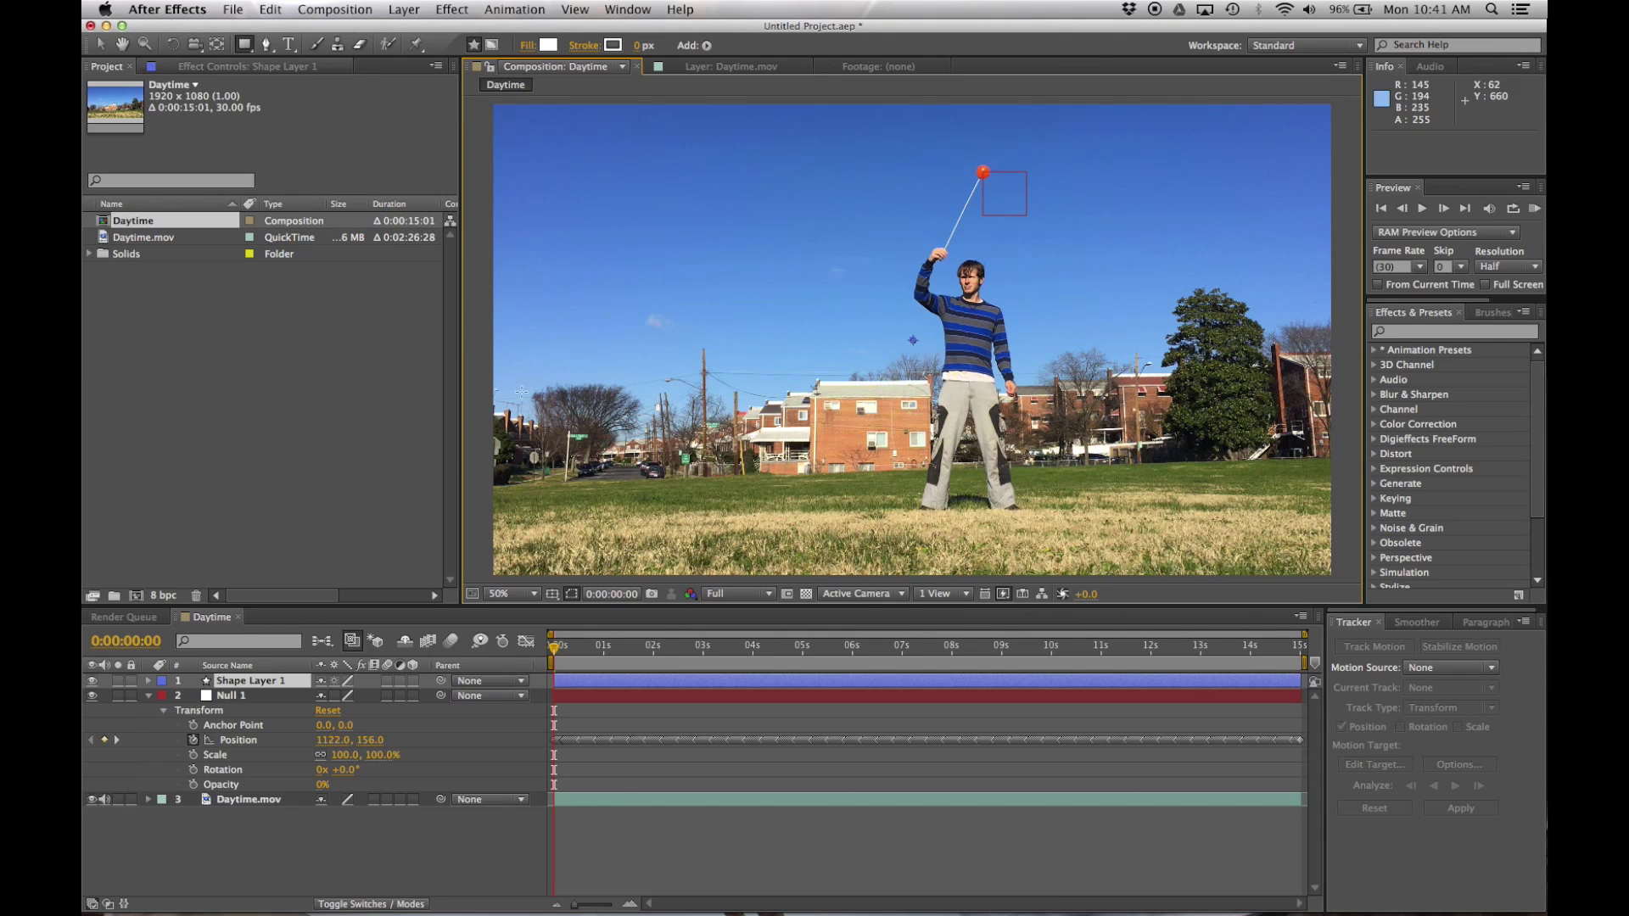
{"action": "left_click", "coordinate": [245, 42]}
{"action": "left_click_drag", "start_coordinate": [245, 42], "coordinate": [285, 79]}
{"action": "key", "text": "slash"}
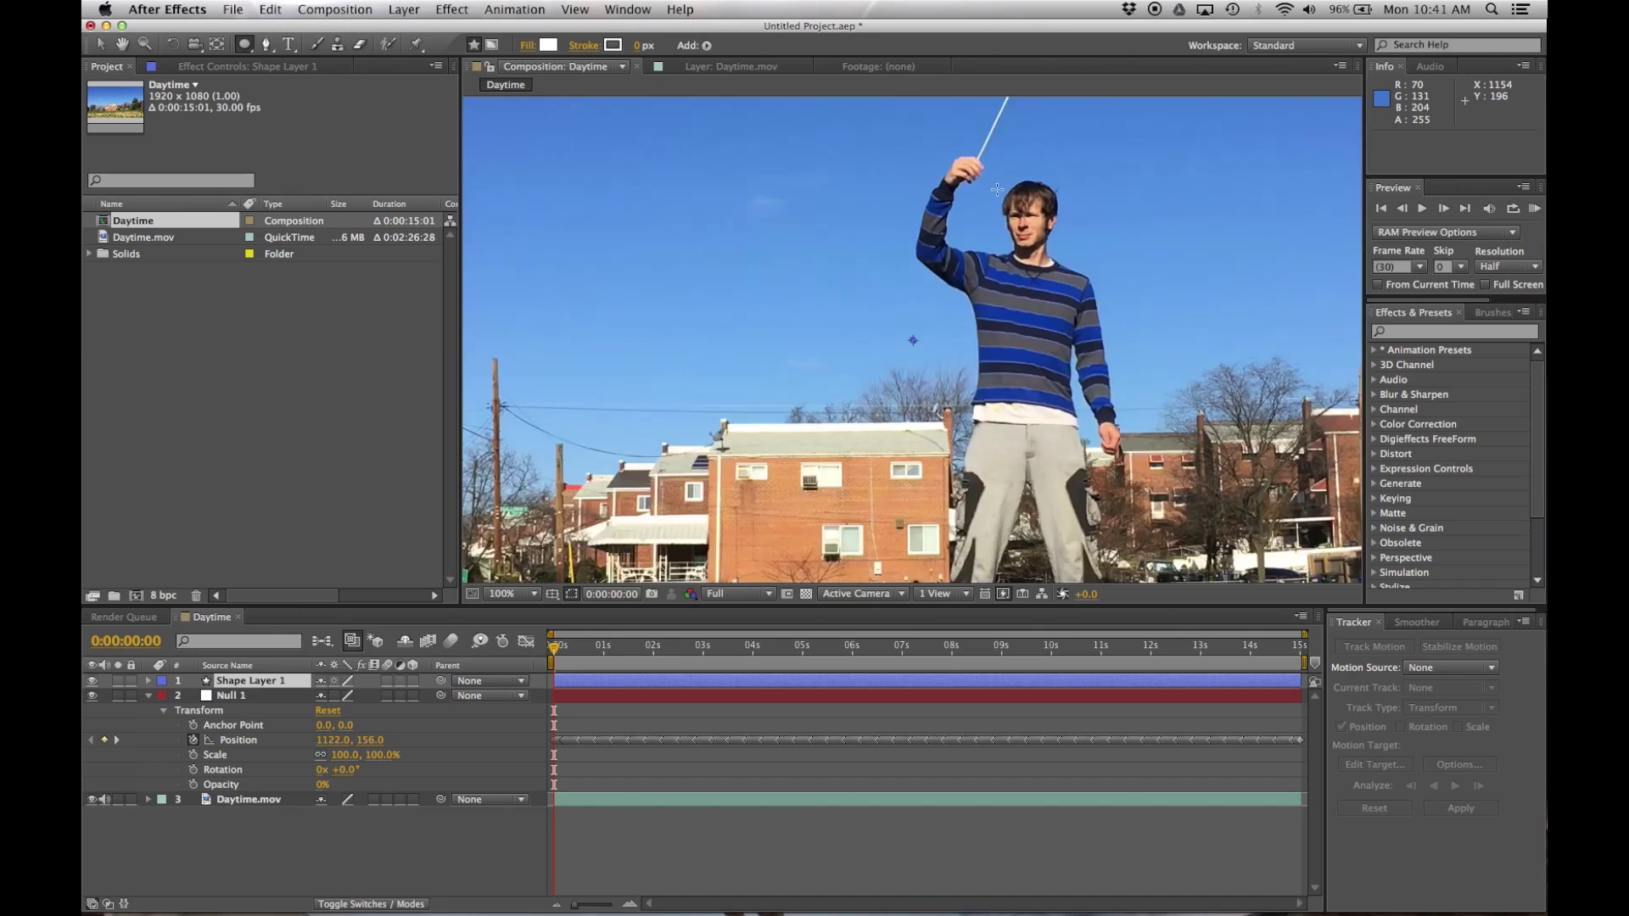
{"action": "left_click_drag", "start_coordinate": [1076, 171], "coordinate": [923, 466]}
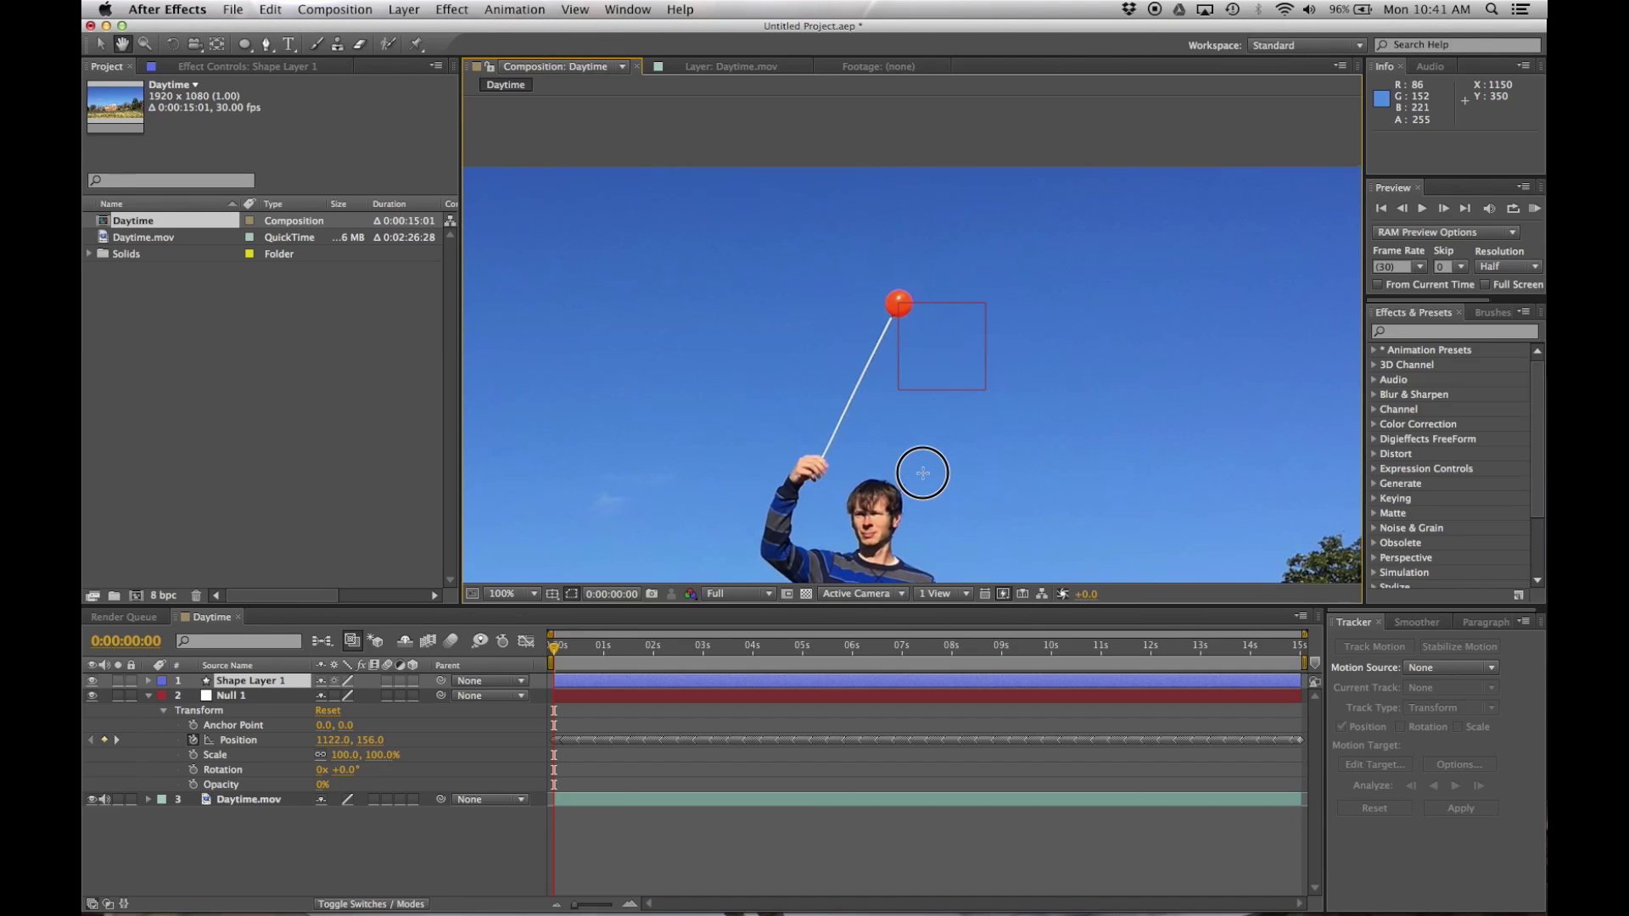
{"action": "left_click", "coordinate": [246, 46]}
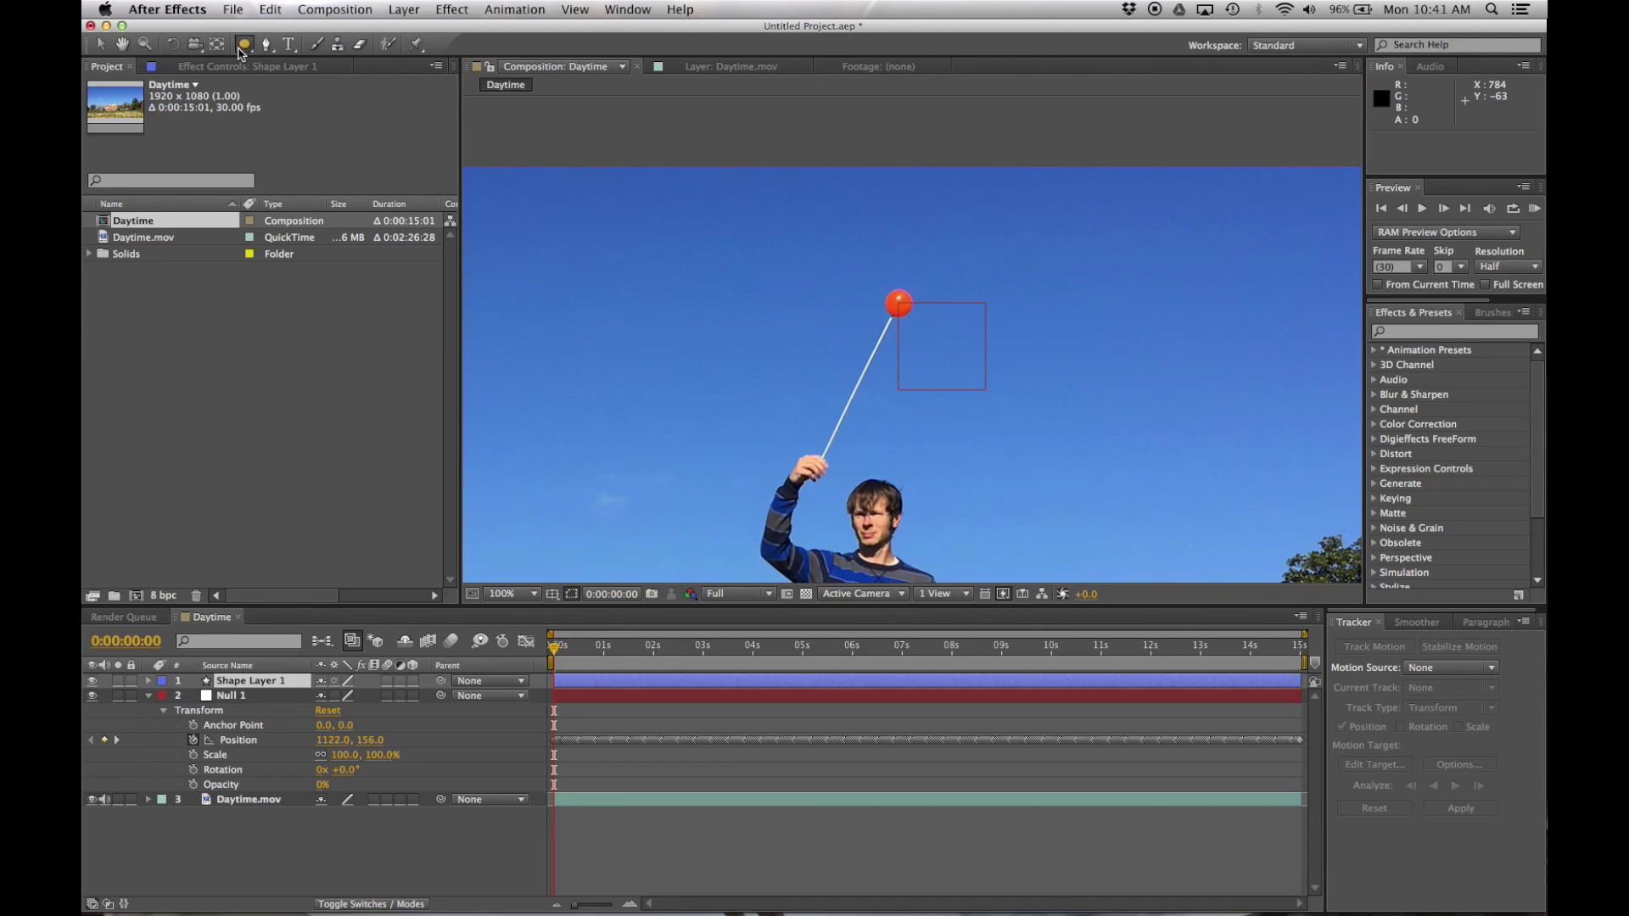
{"action": "left_click_drag", "start_coordinate": [885, 287], "coordinate": [913, 315]}
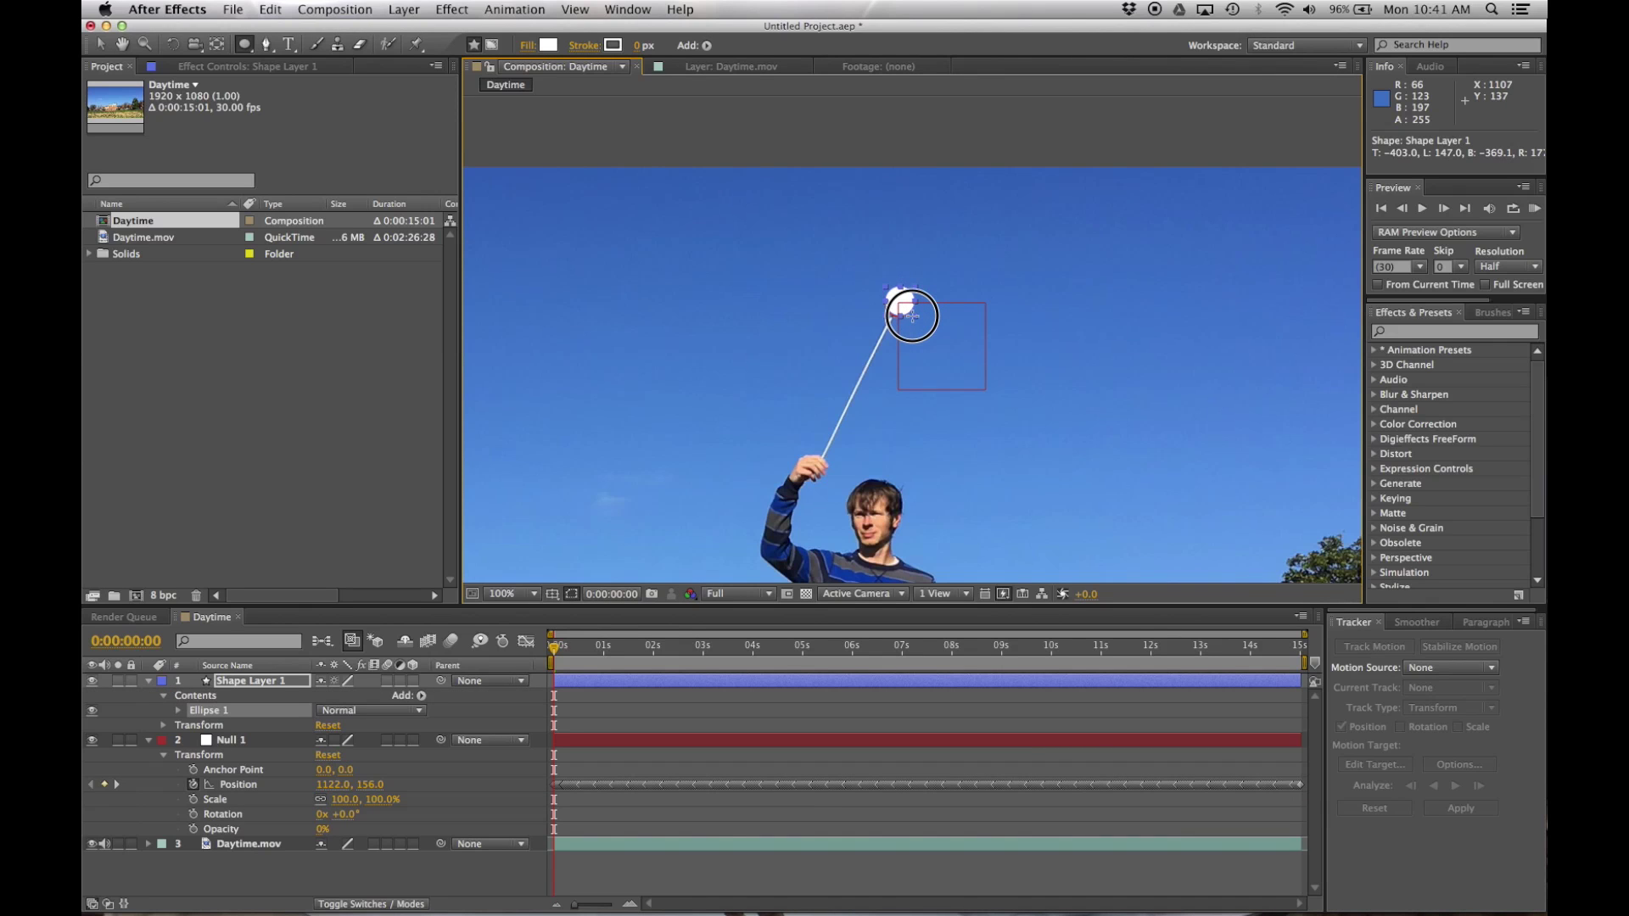
{"action": "left_click_drag", "start_coordinate": [912, 316], "coordinate": [911, 315]}
Step: Nudge the Ellipse 1 circle so it fully covers the poi head
{"action": "left_click", "coordinate": [100, 44]}
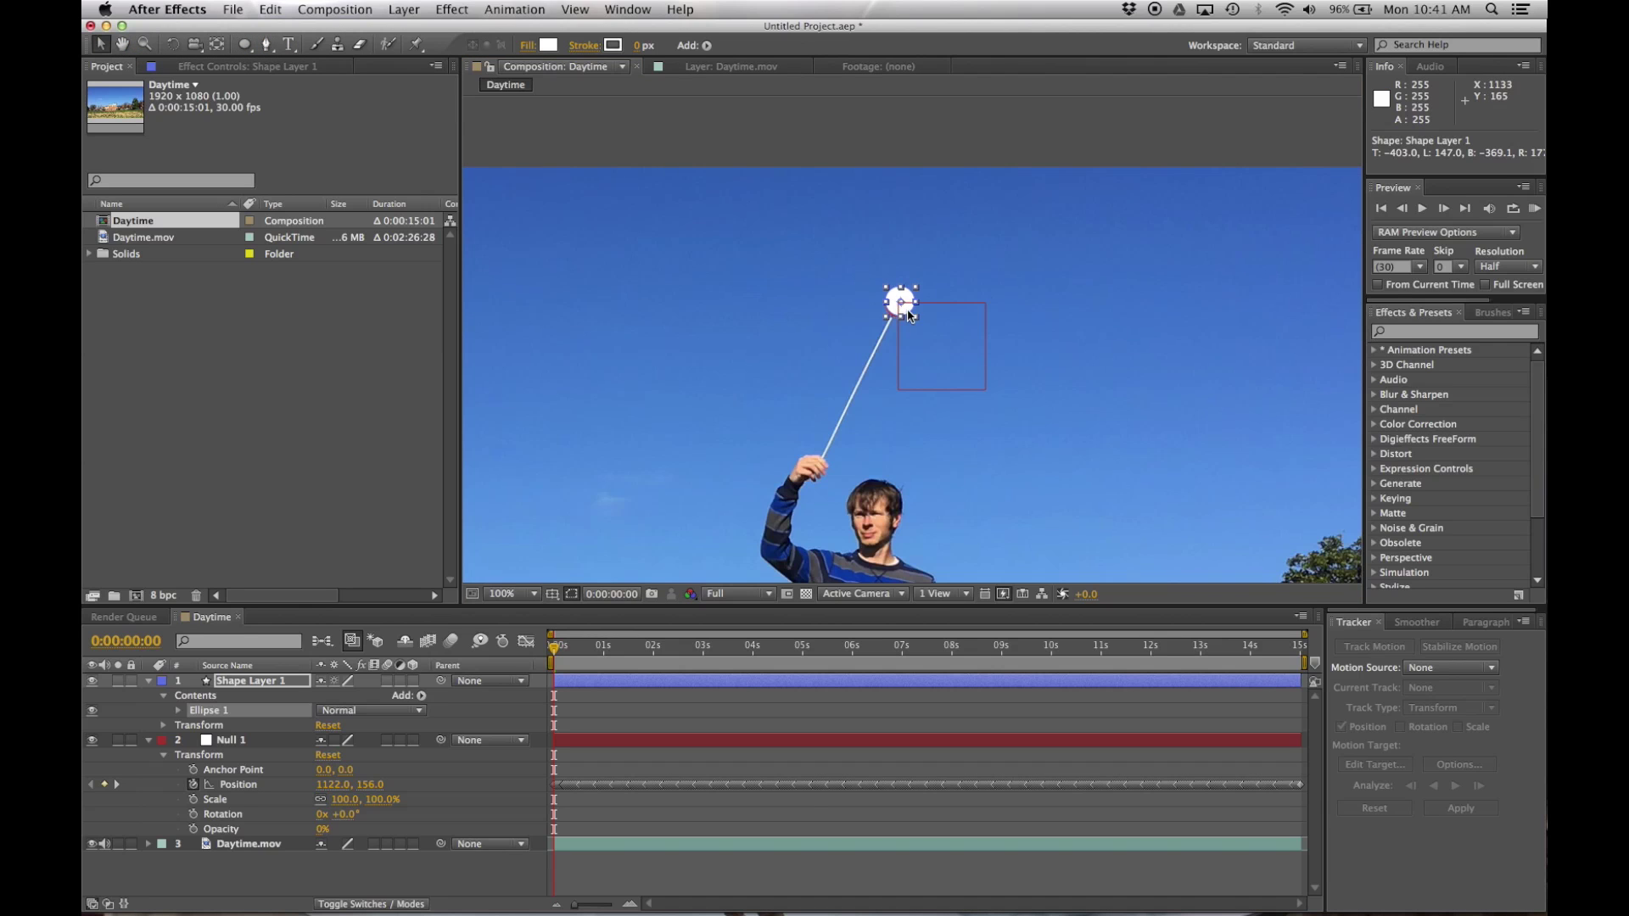
{"action": "key", "text": "period"}
{"action": "key", "text": "period"}
{"action": "key", "text": "period"}
{"action": "key", "text": "comma"}
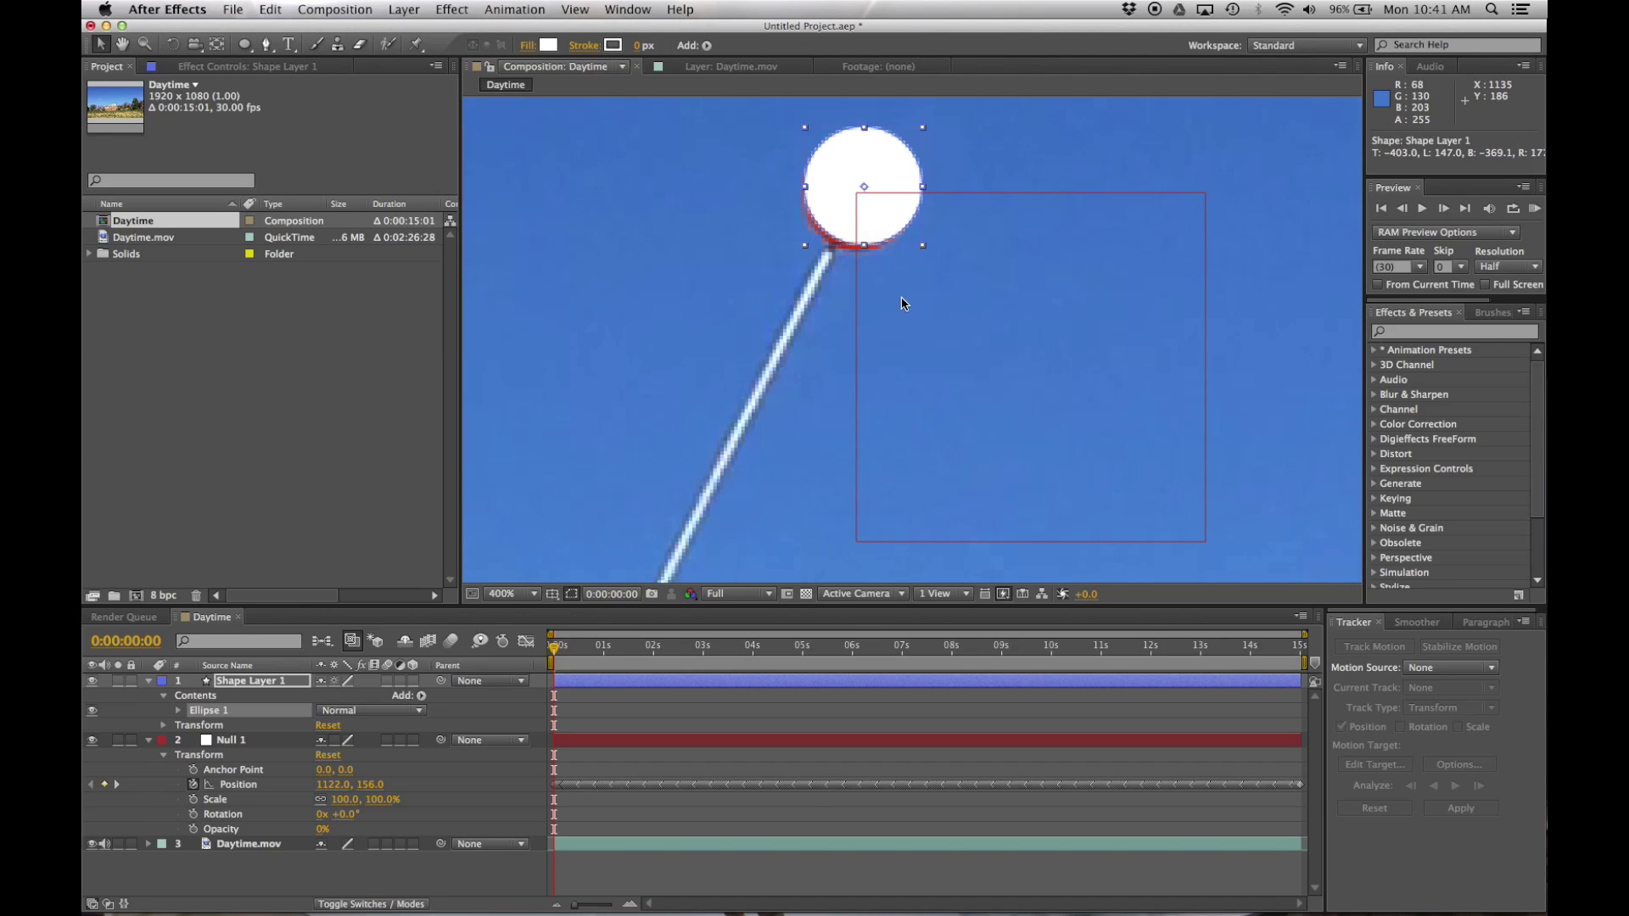
{"action": "left_click_drag", "start_coordinate": [883, 222], "coordinate": [876, 224]}
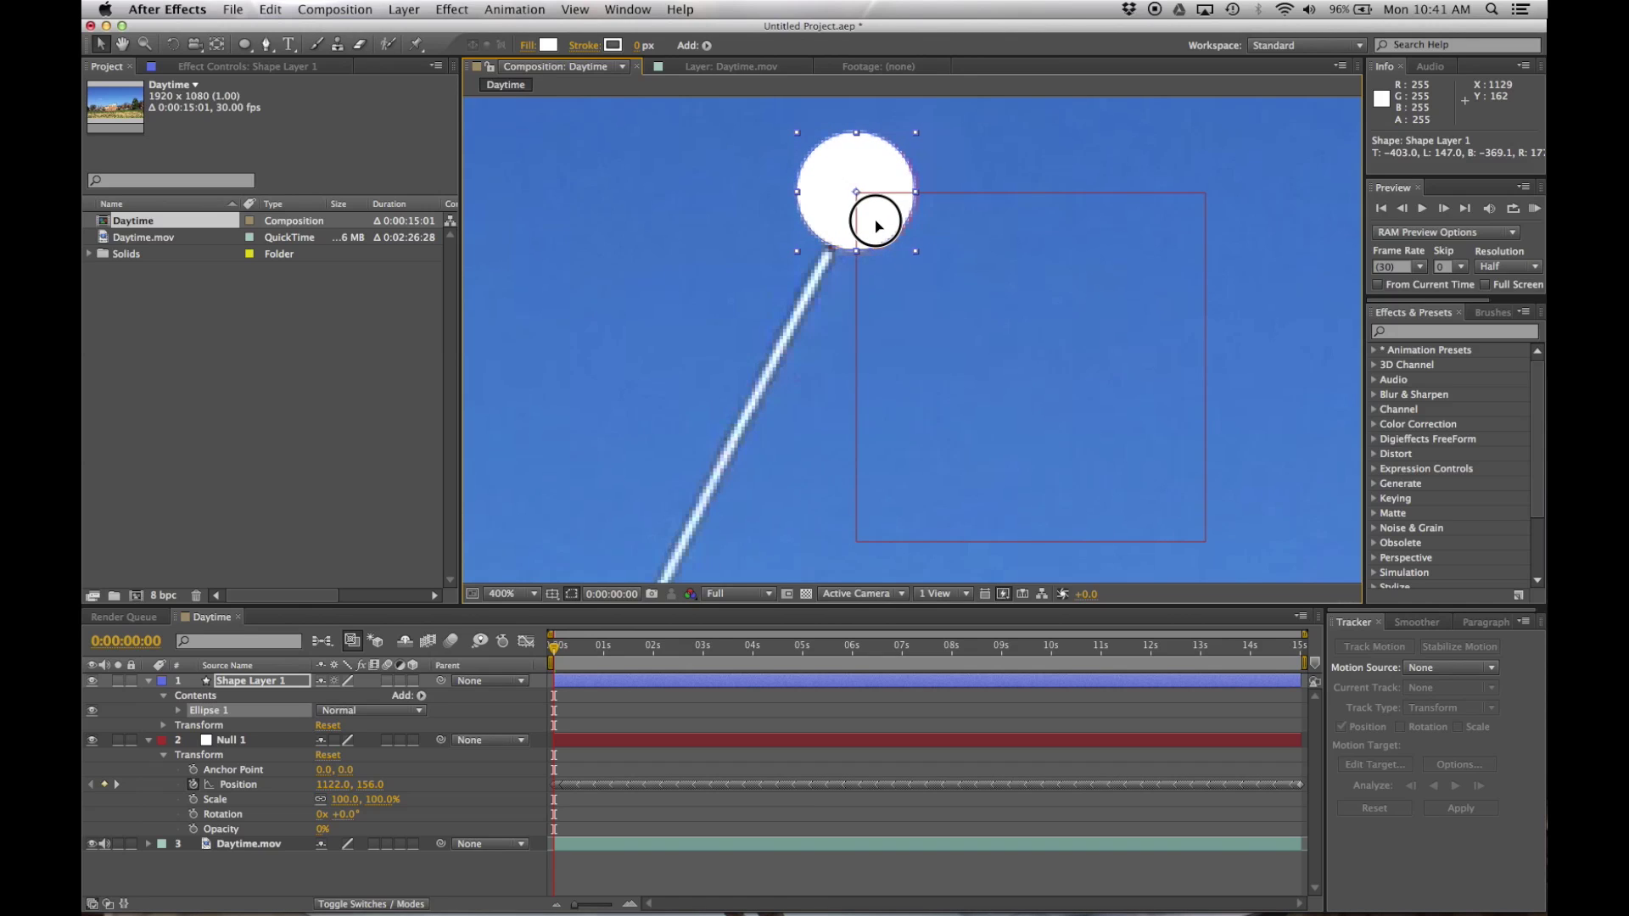
{"action": "left_click_drag", "start_coordinate": [877, 225], "coordinate": [877, 226]}
Step: Set the circle's fill colour to orange FE9744
{"action": "left_click", "coordinate": [548, 46]}
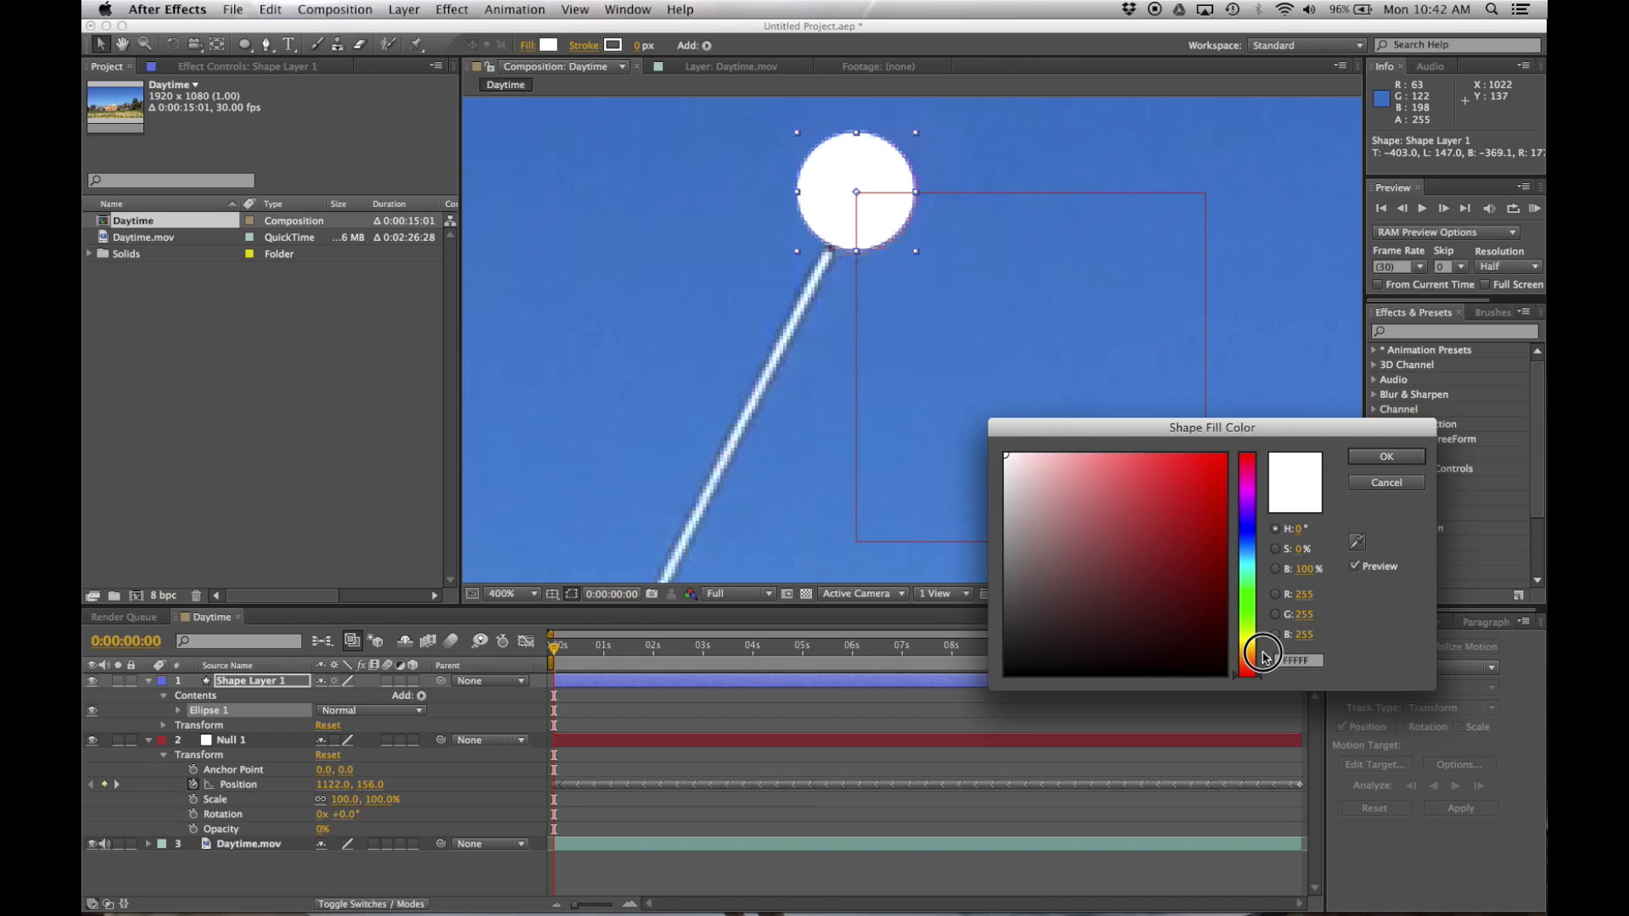
{"action": "left_click_drag", "start_coordinate": [1261, 681], "coordinate": [1254, 658]}
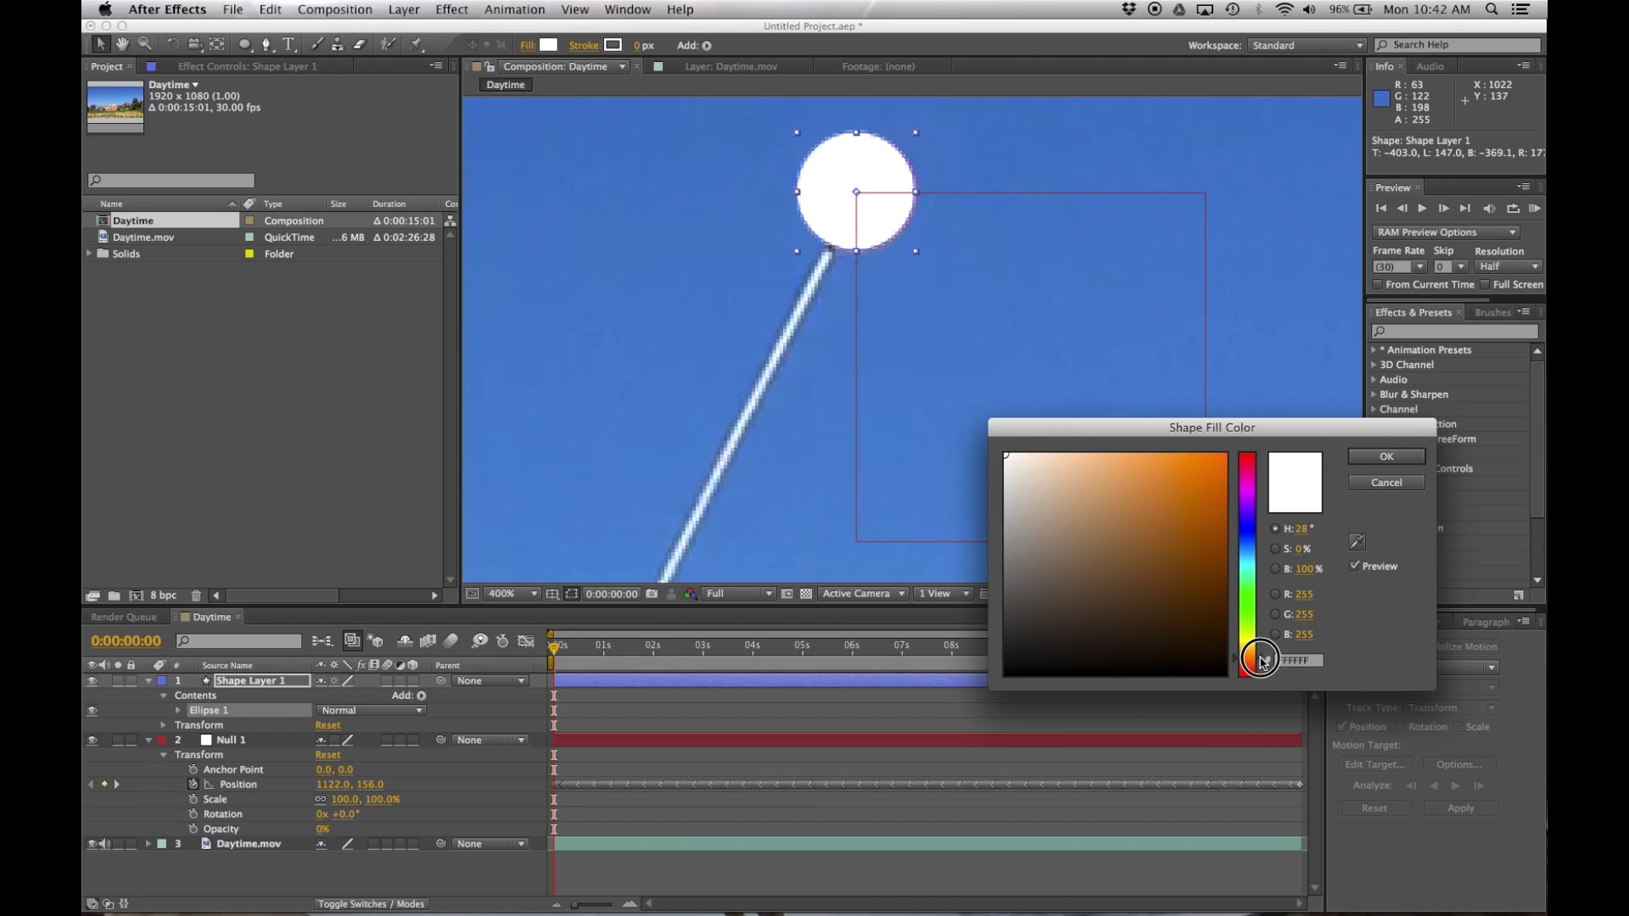
{"action": "left_click_drag", "start_coordinate": [1210, 505], "coordinate": [1166, 454]}
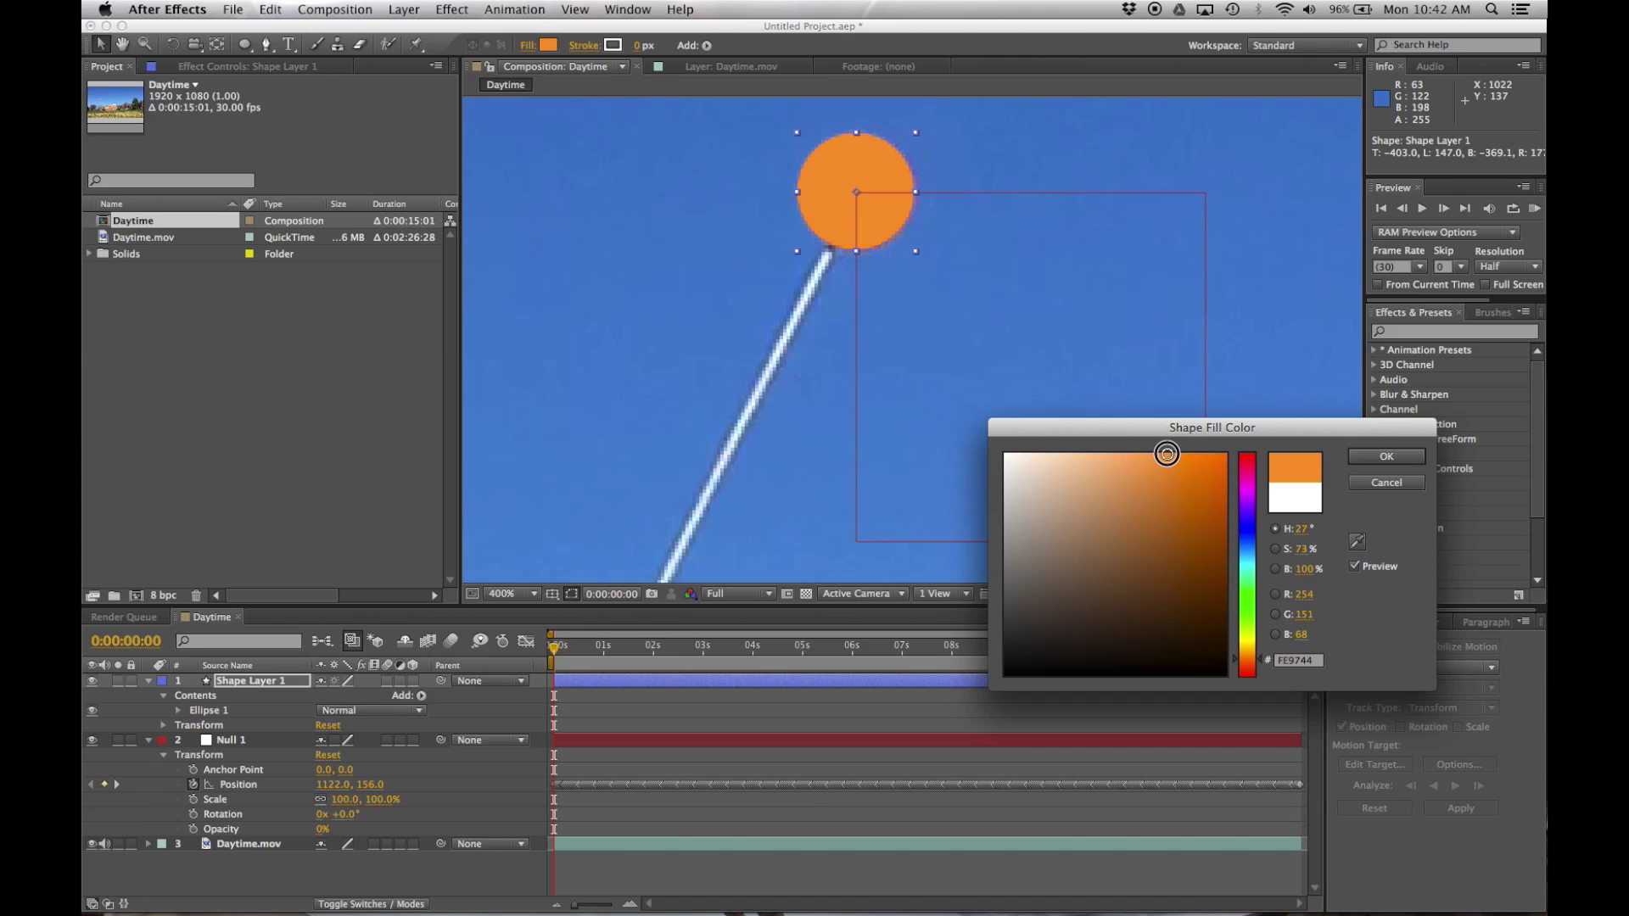
{"action": "left_click", "coordinate": [1386, 456]}
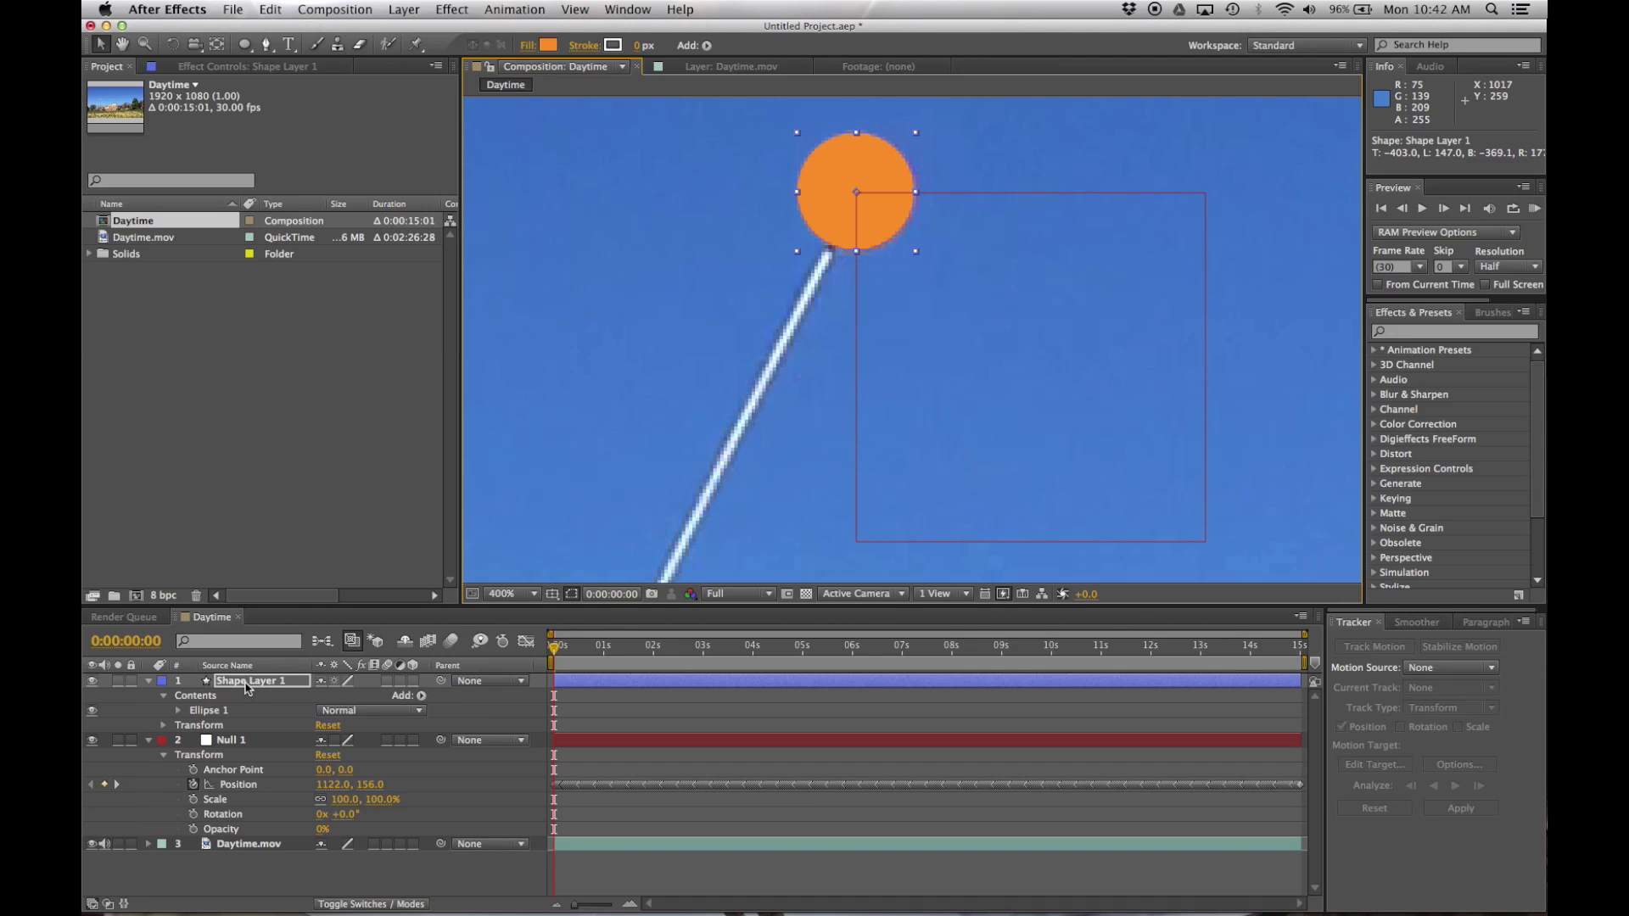
Step: Parent Shape Layer 1 to 2. Null 1, frame the whole shot, and RAM-preview the result
{"action": "left_click", "coordinate": [521, 681]}
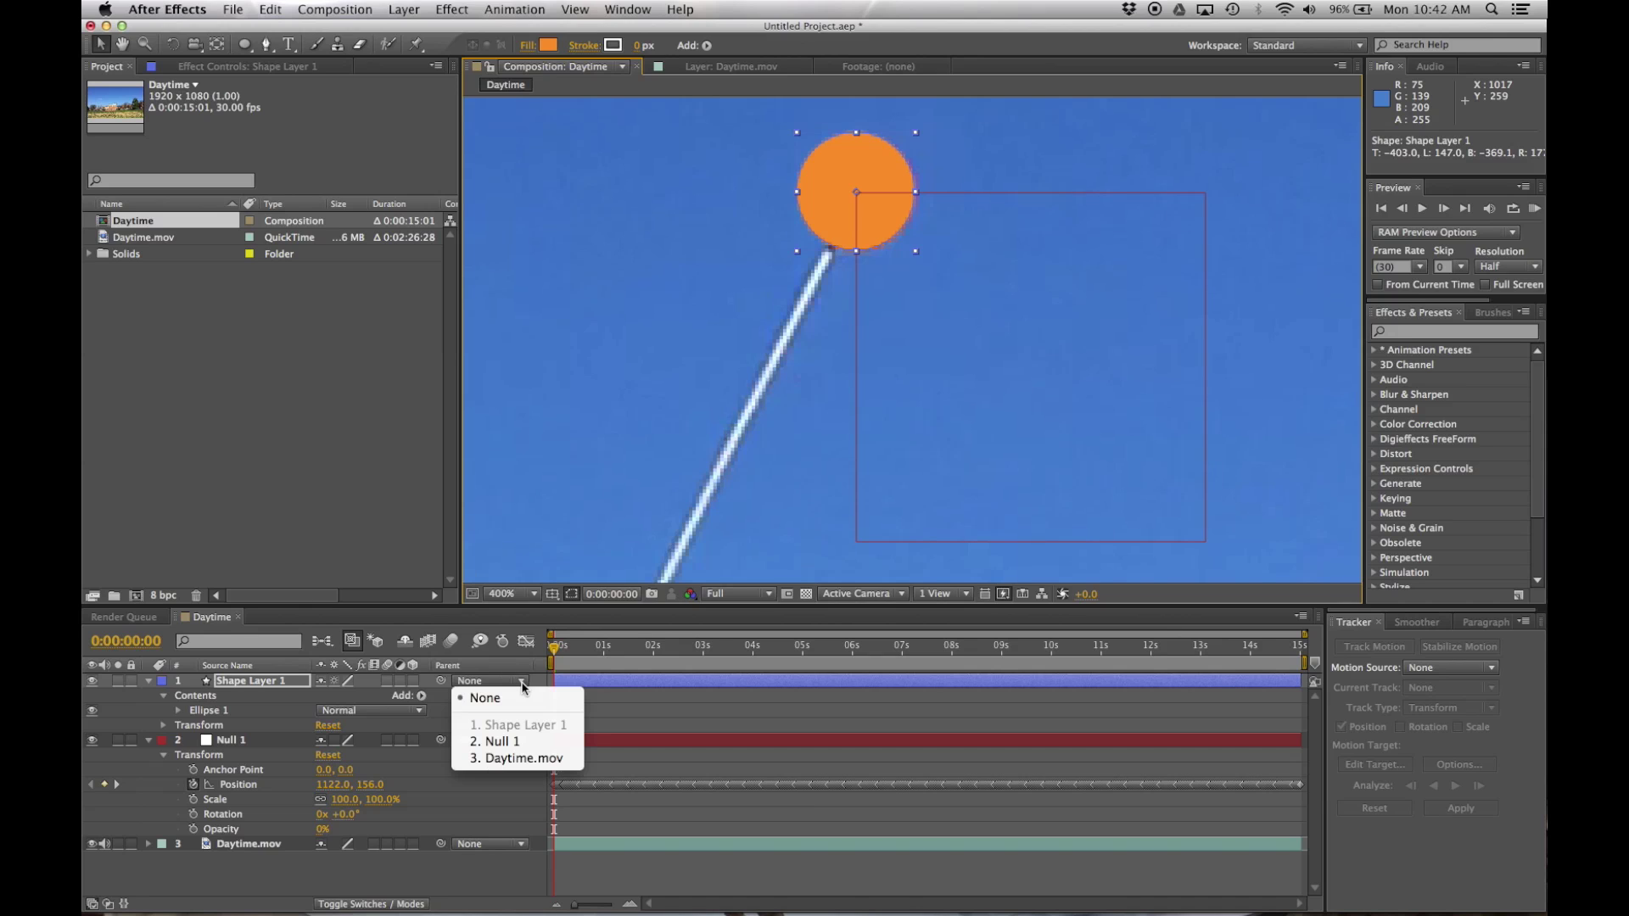
{"action": "left_click", "coordinate": [501, 743]}
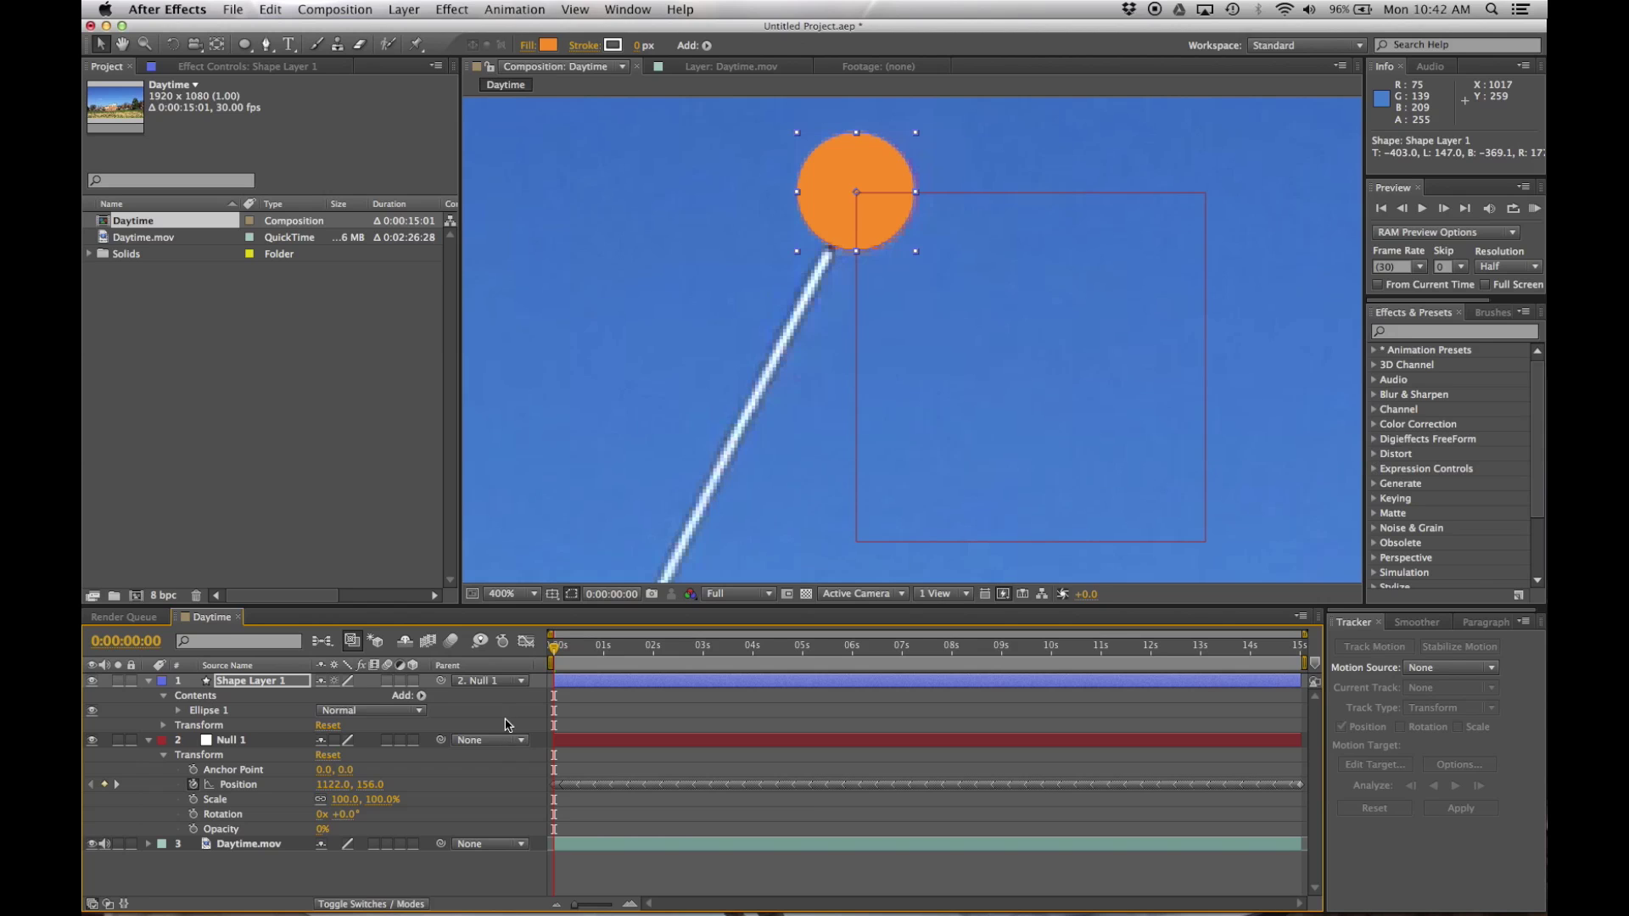
{"action": "scroll", "coordinate": [908, 489], "scroll_direction": "down", "scroll_amount": 6}
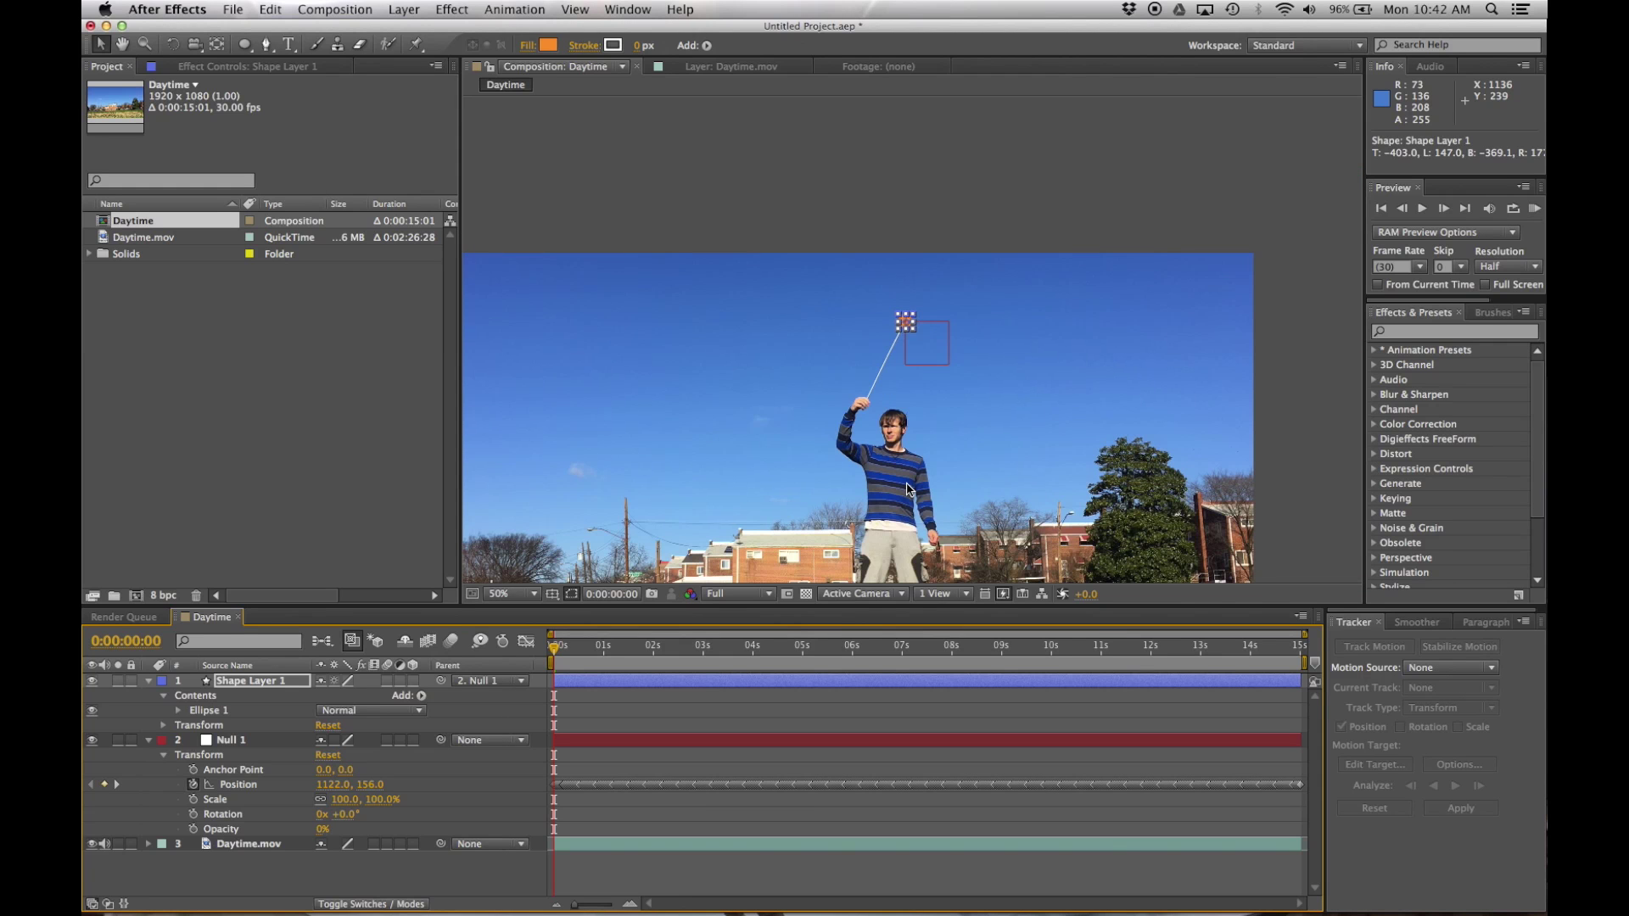
{"action": "key", "text": "h"}
{"action": "left_click_drag", "start_coordinate": [905, 490], "coordinate": [971, 337]}
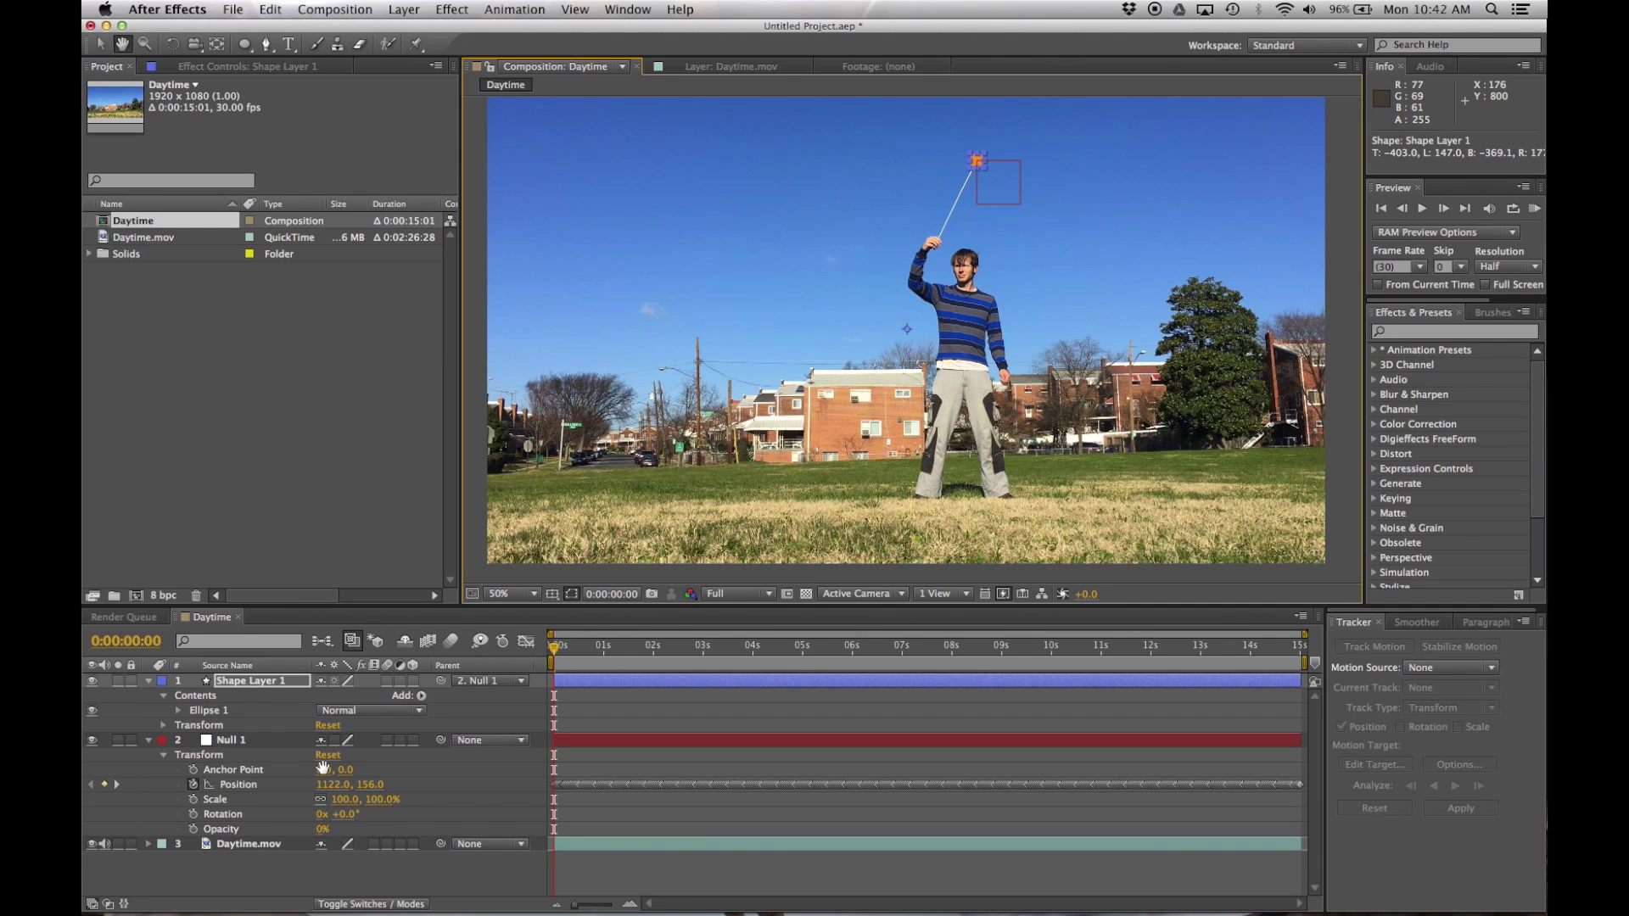
{"action": "key", "text": "v"}
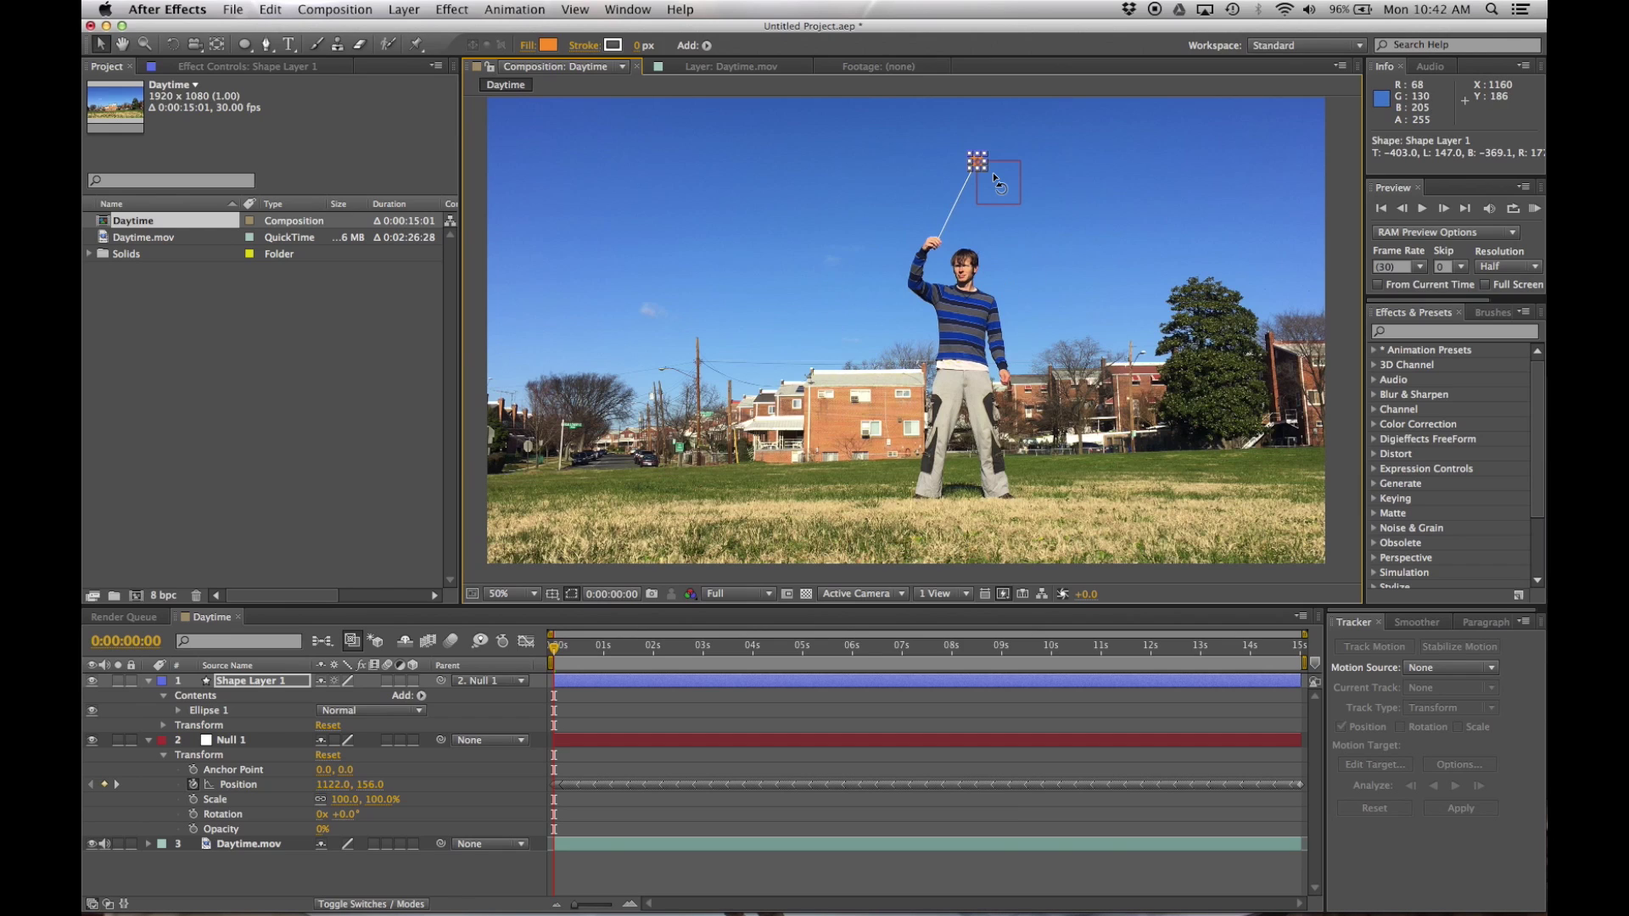
{"action": "left_click", "coordinate": [1535, 210]}
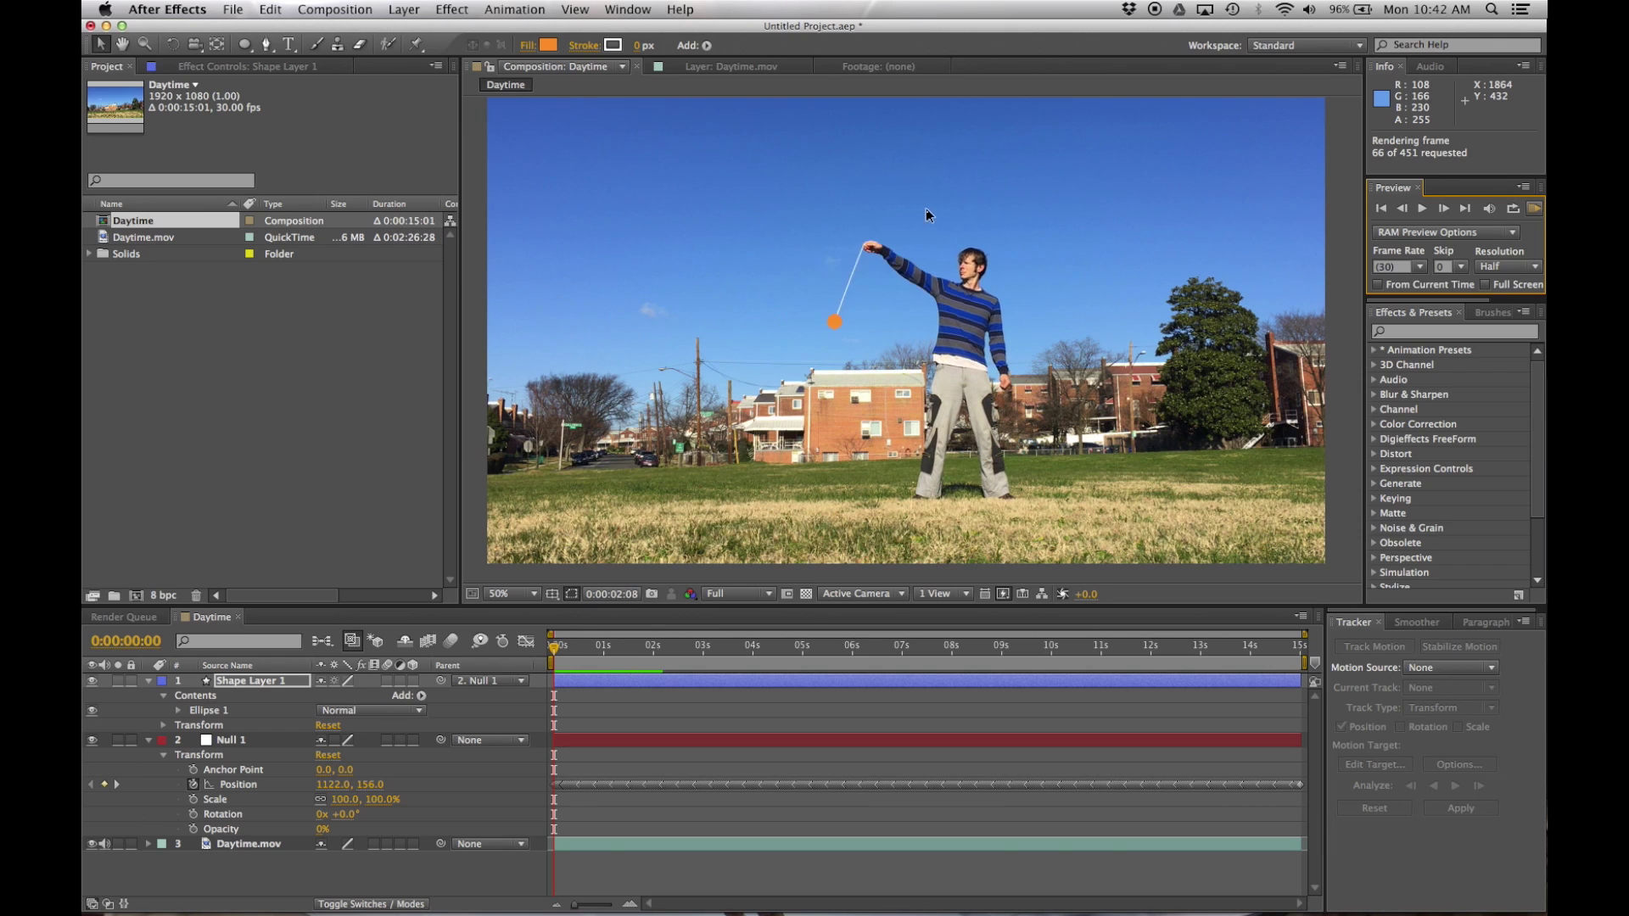
Step: Stop the preview and apply Time > Echo to Shape Layer 1 via an 'echo' search
{"action": "left_click", "coordinate": [1534, 210]}
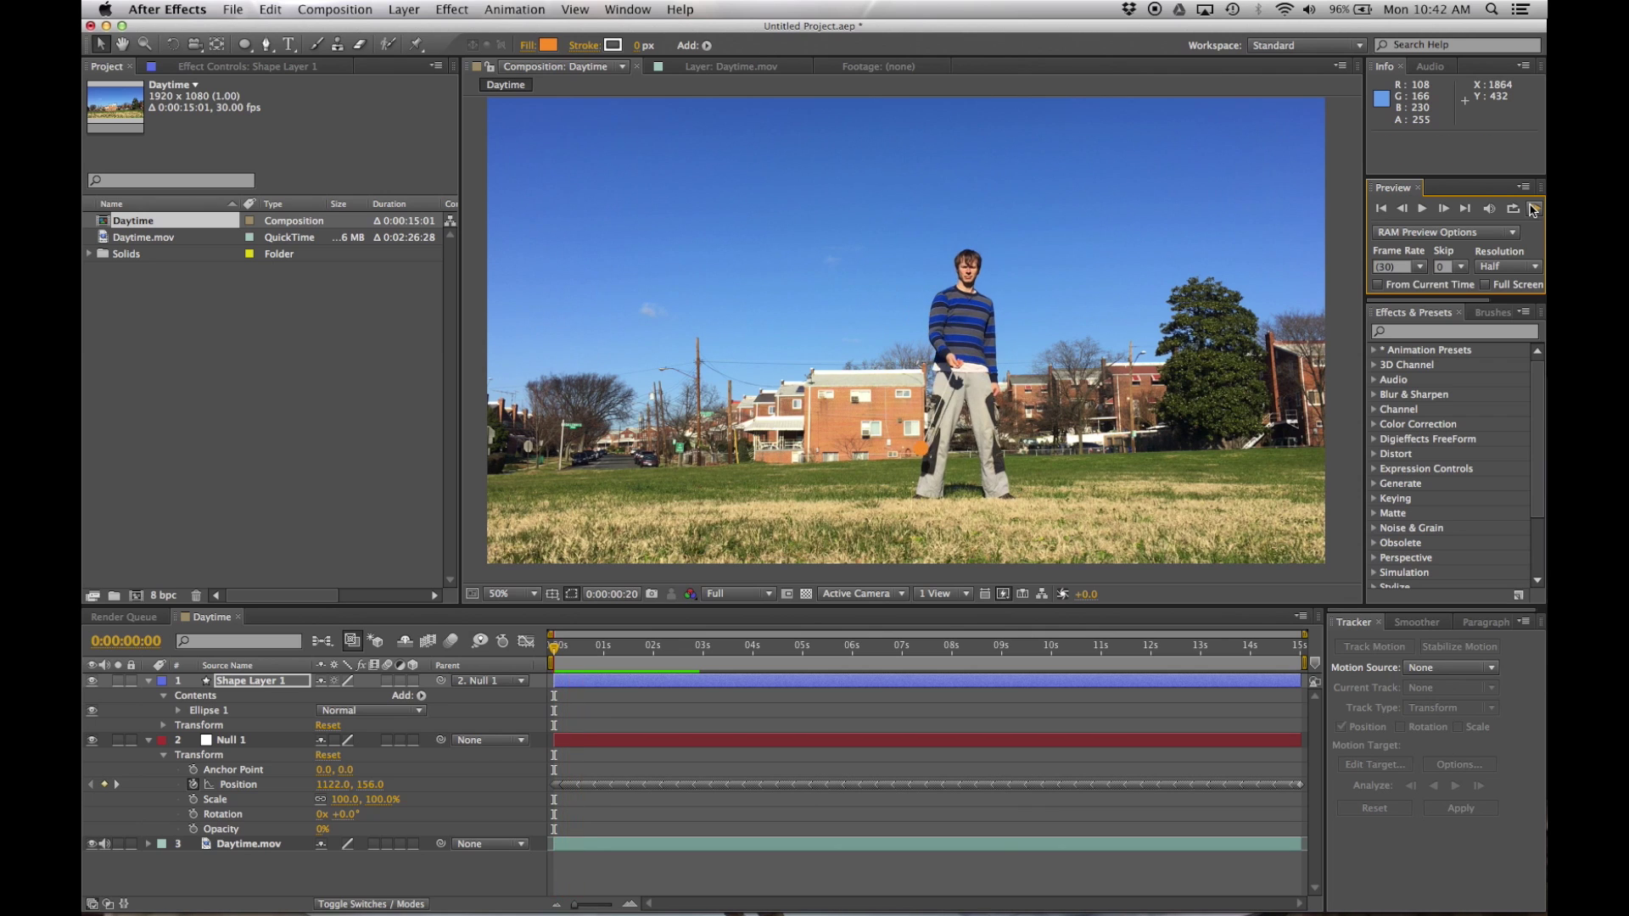
{"action": "left_click", "coordinate": [1413, 332]}
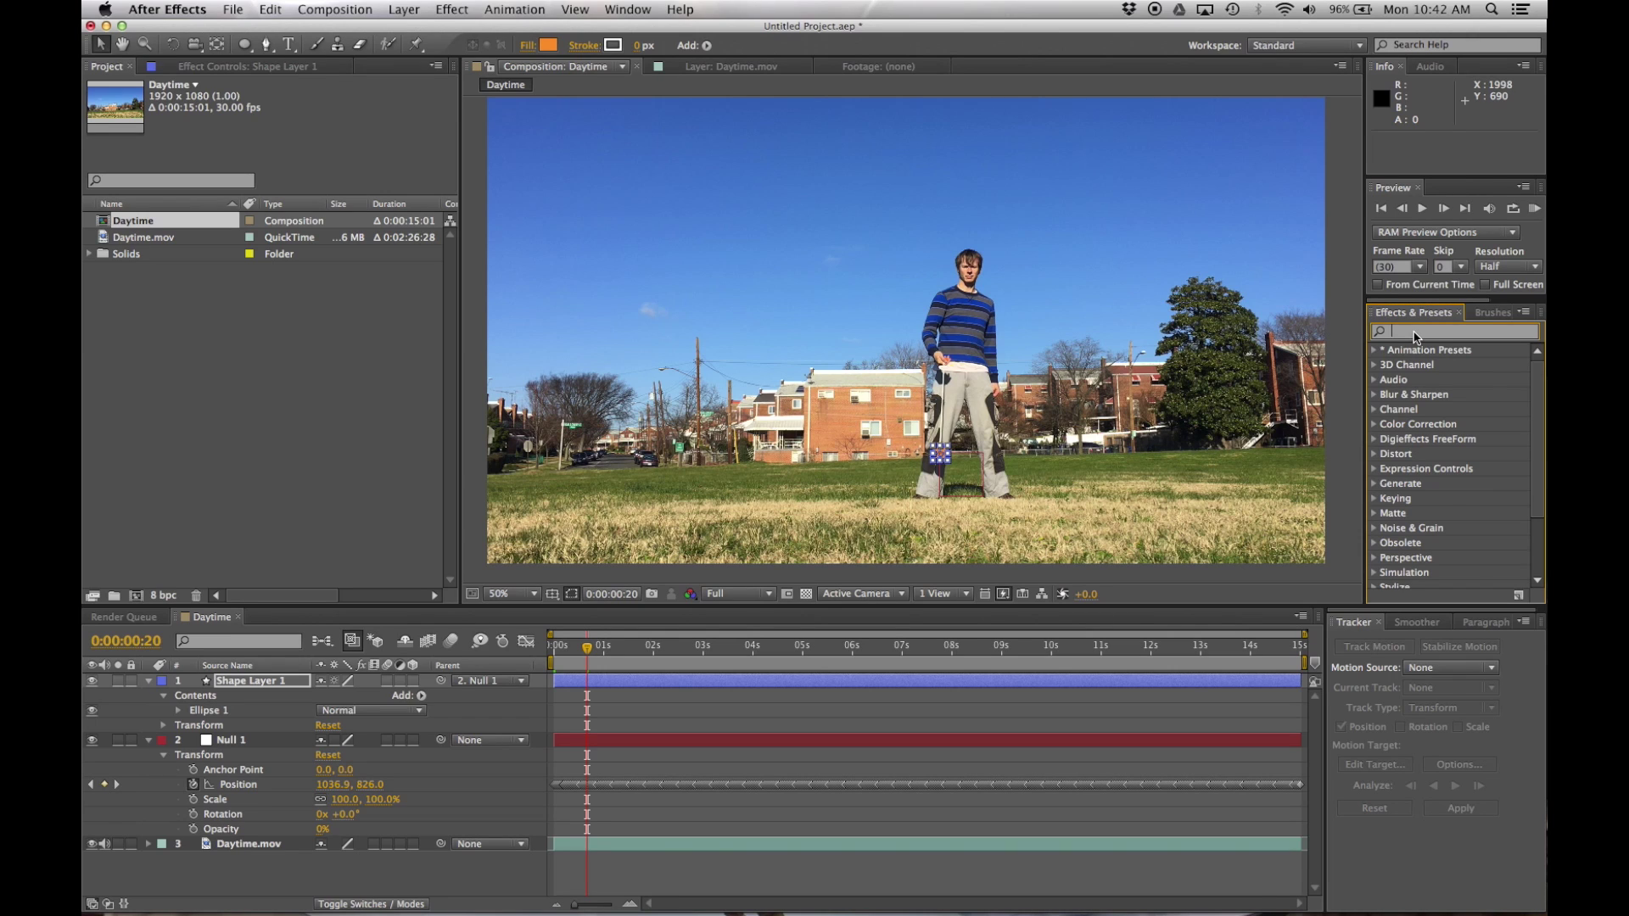
{"action": "type", "text": "echo"}
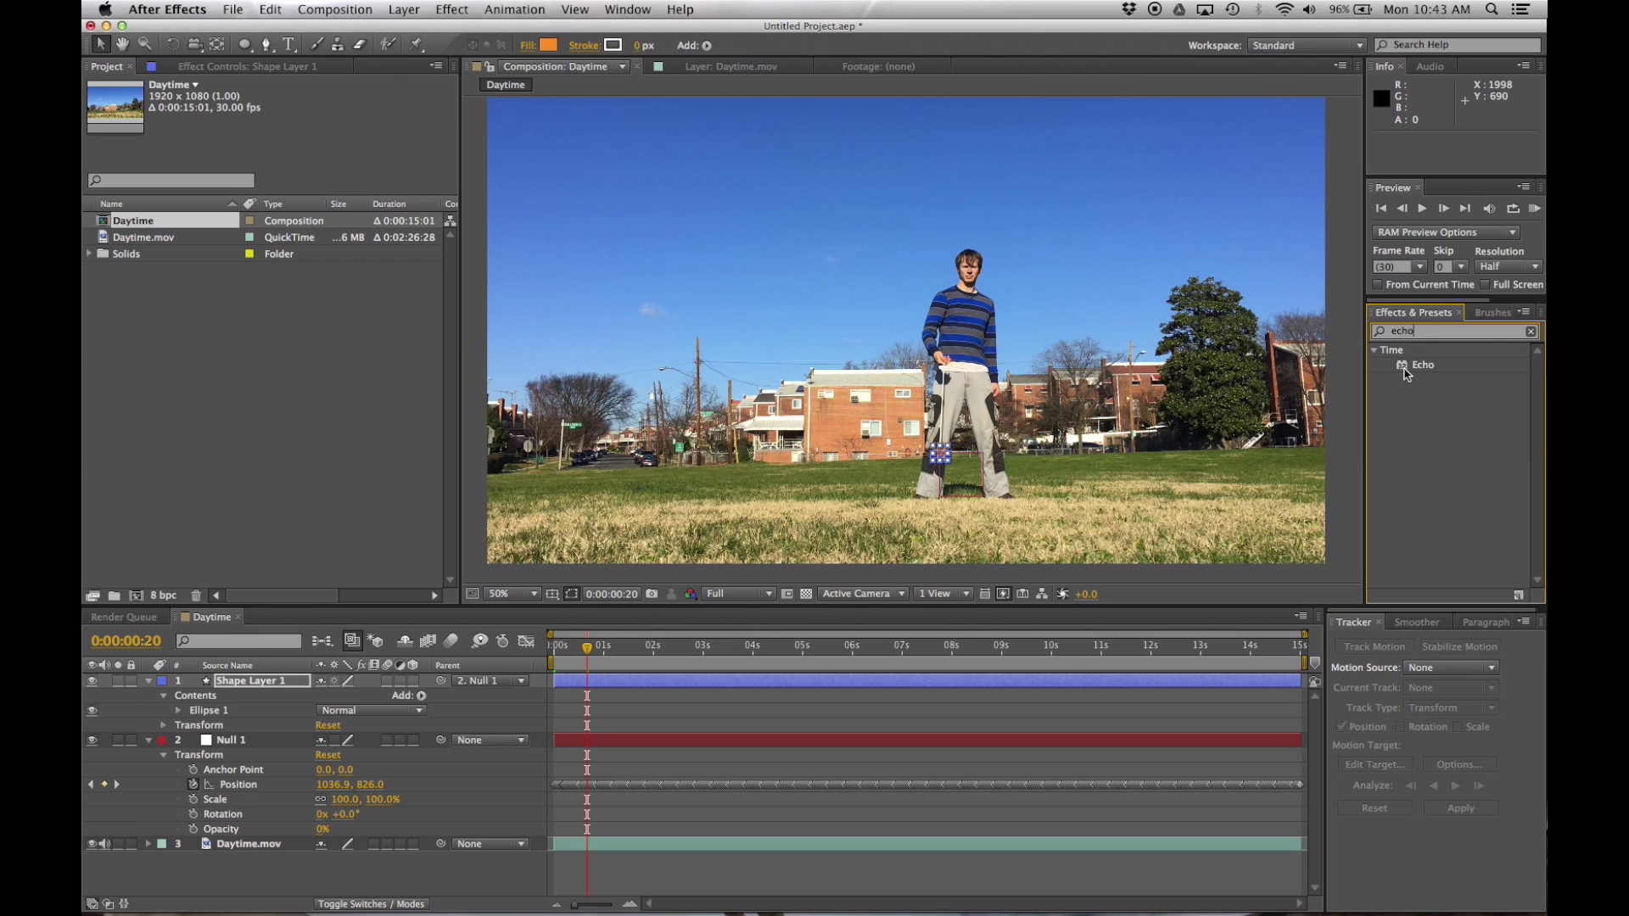
{"action": "left_click", "coordinate": [1403, 366]}
{"action": "left_click_drag", "start_coordinate": [1404, 371], "coordinate": [243, 692]}
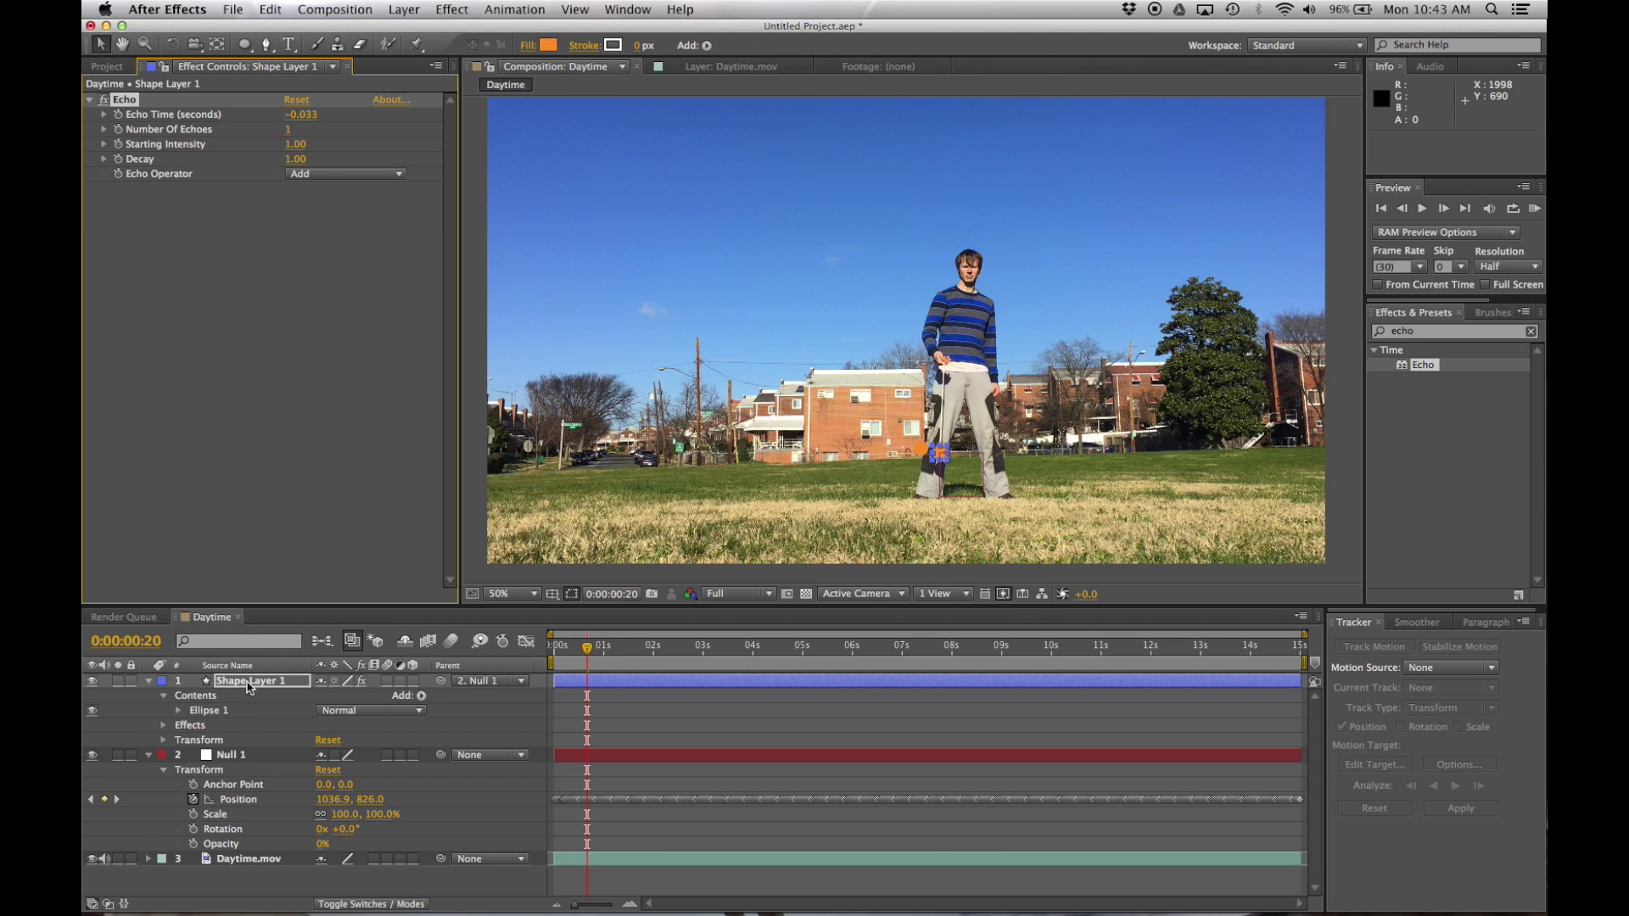
Step: Move to 0:00:06:24 and start editing the Echo Time value
{"action": "left_click", "coordinate": [874, 661]}
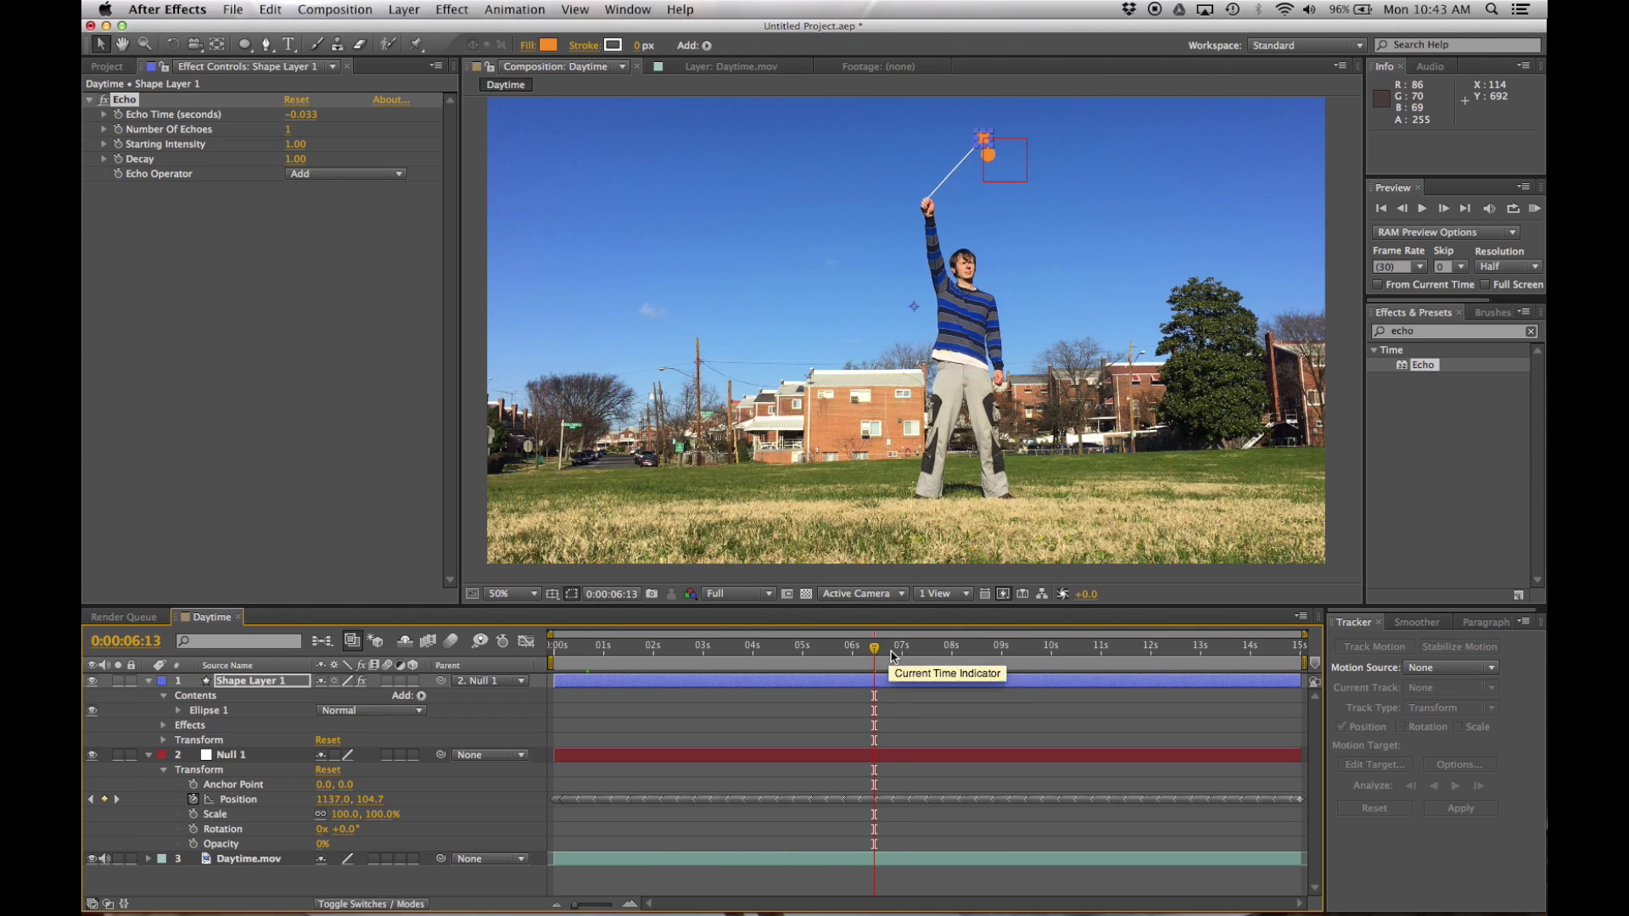
{"action": "left_click_drag", "start_coordinate": [875, 661], "coordinate": [892, 653]}
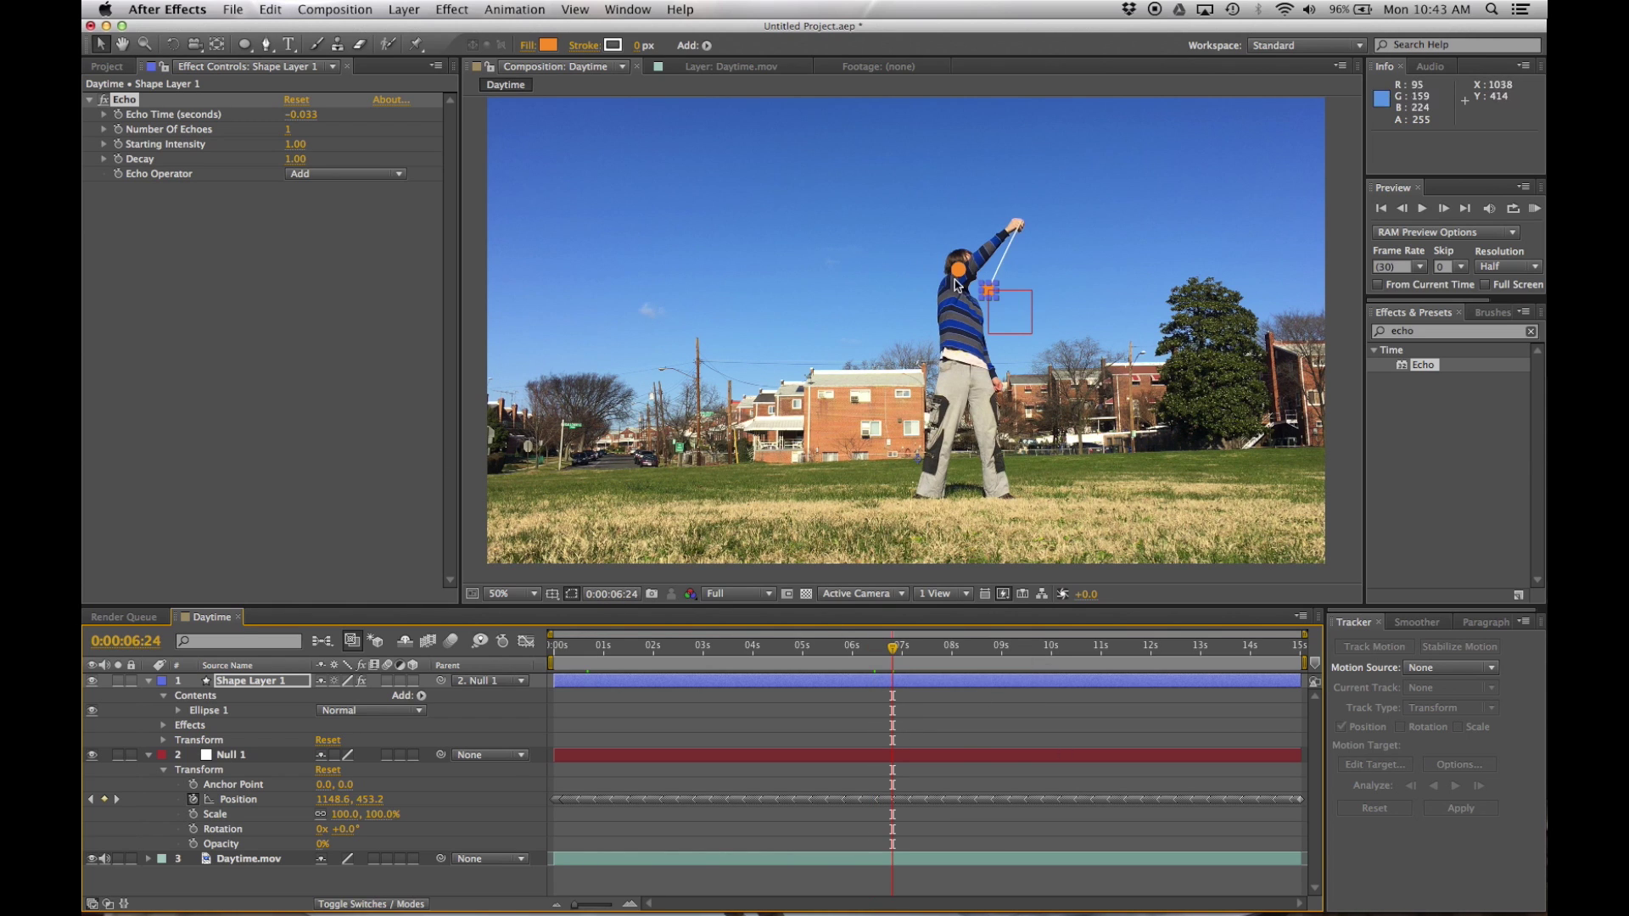
{"action": "left_click", "coordinate": [301, 116]}
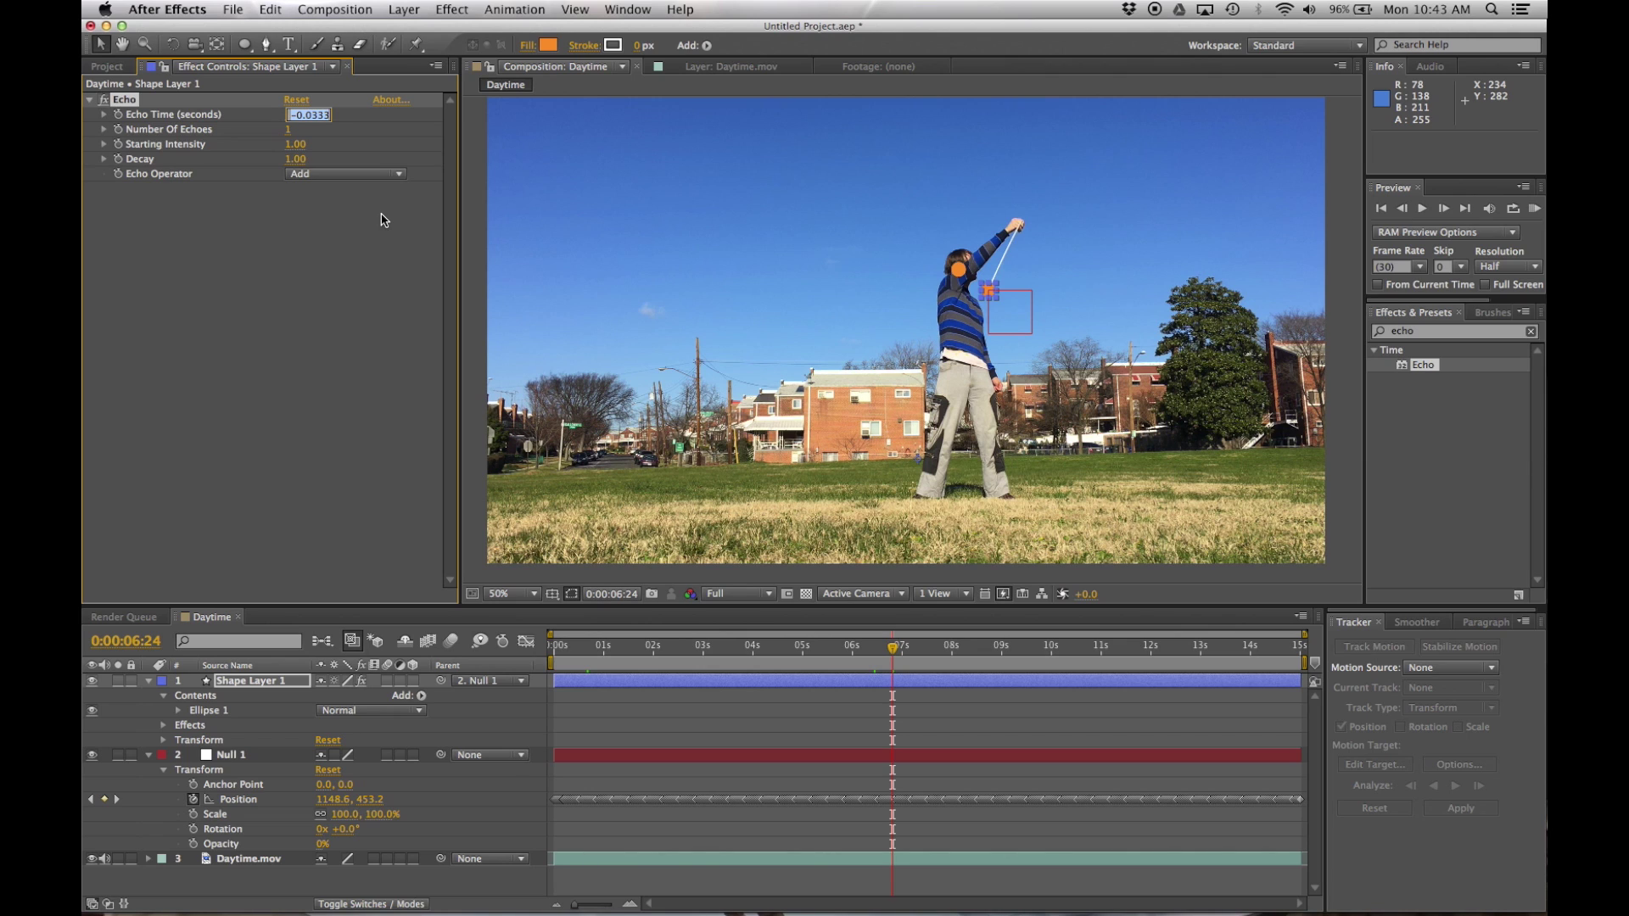
Step: Give Echo a -0.010 echo time, 101 echoes, 0.69 starting intensity and 0.98 decay, then rewind to 0
{"action": "type", "text": "-"}
{"action": "key", "text": "Return"}
{"action": "left_click_drag", "start_coordinate": [288, 130], "coordinate": [375, 135]}
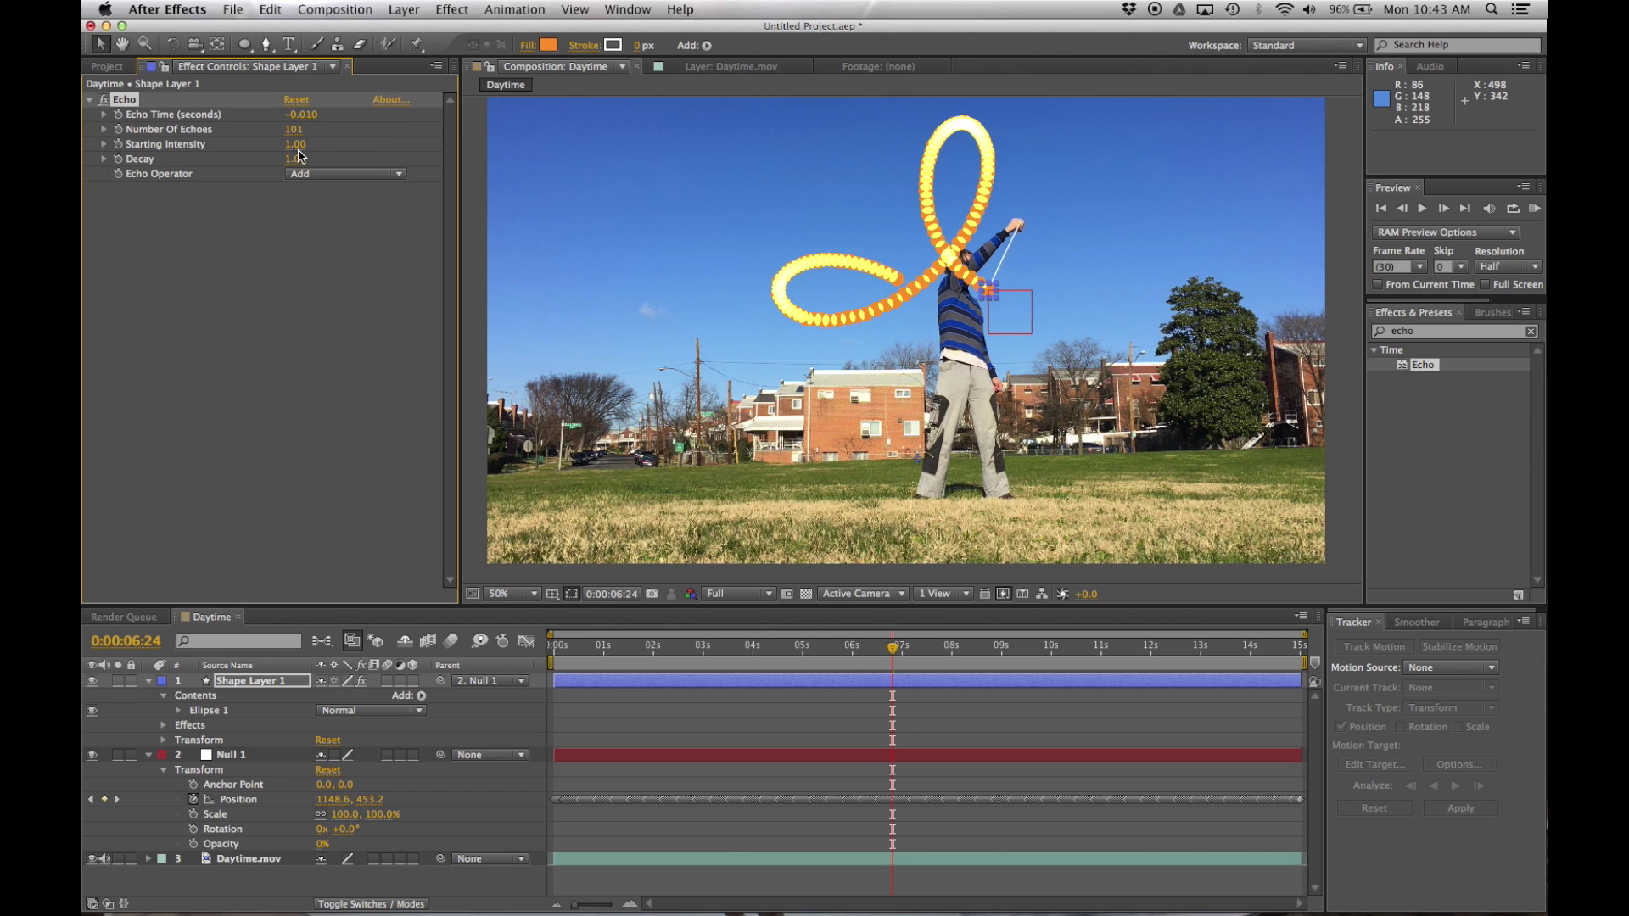
{"action": "left_click_drag", "start_coordinate": [293, 149], "coordinate": [296, 153]}
{"action": "key", "text": "Return"}
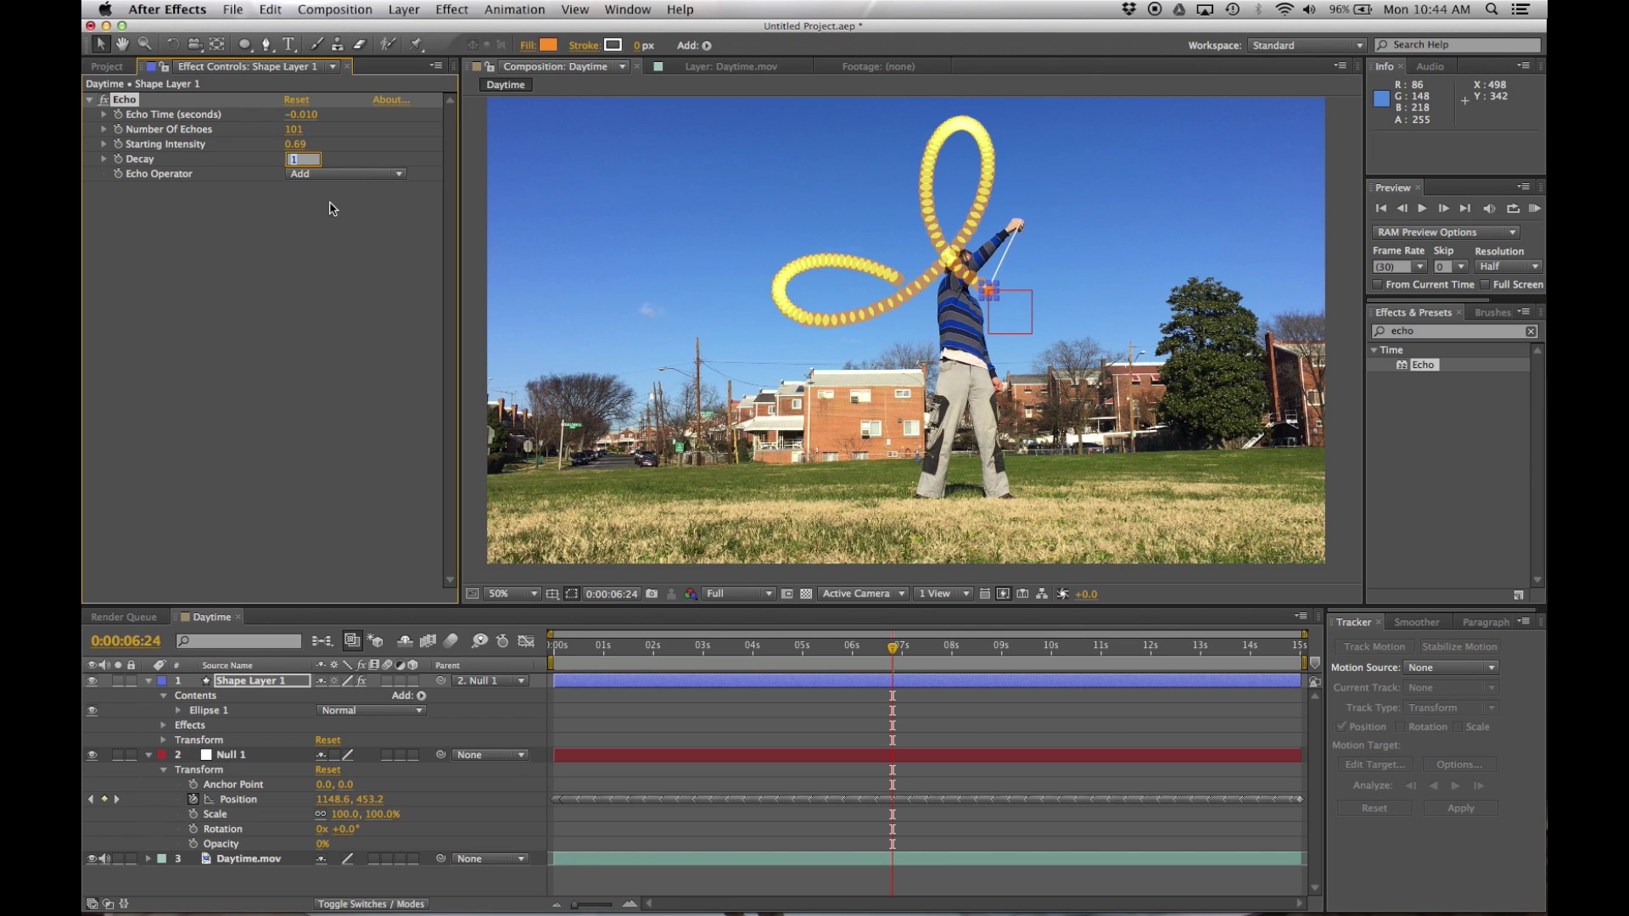
{"action": "key", "text": "Return"}
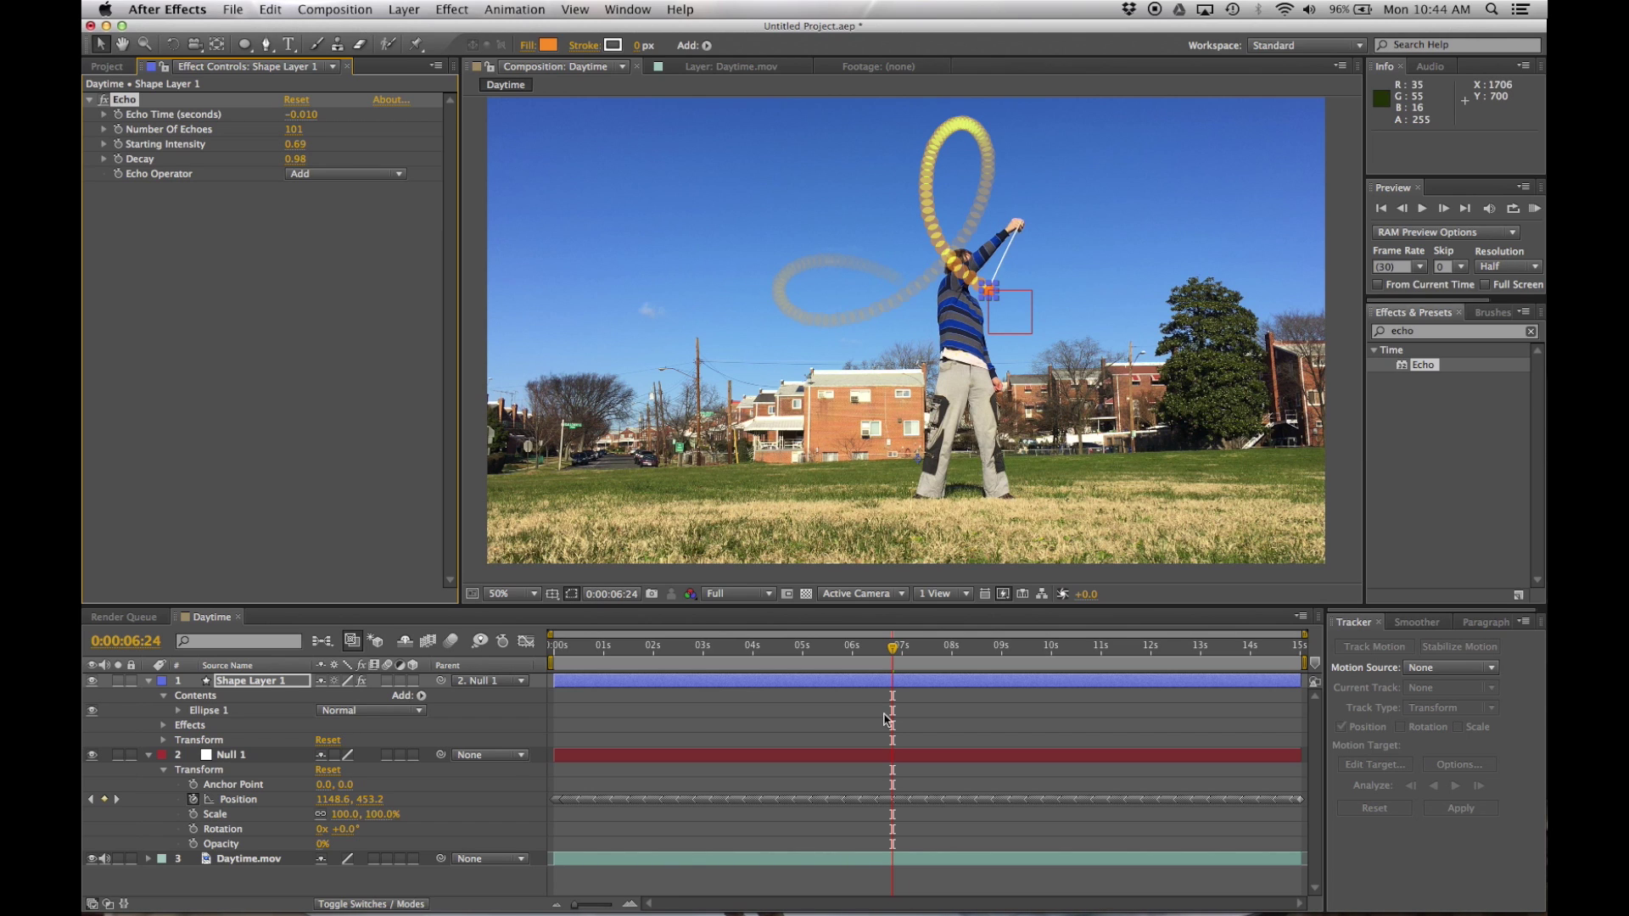
{"action": "left_click_drag", "start_coordinate": [892, 660], "coordinate": [506, 660]}
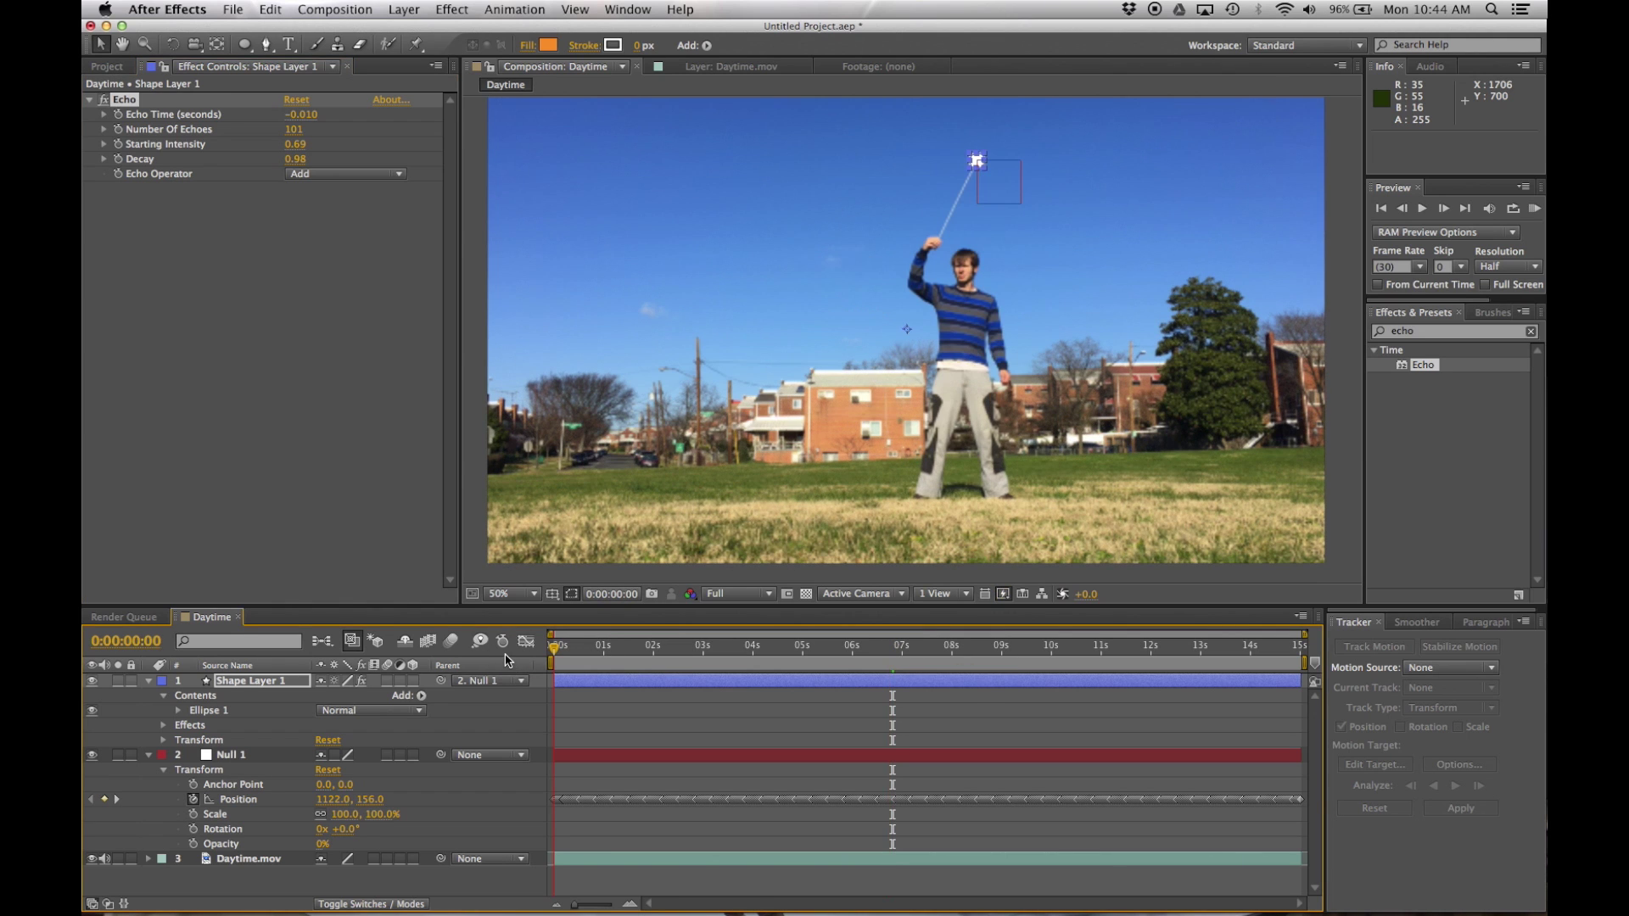
Step: RAM-preview the orange circle's echo trail and stop playback at 0:00:03:21
{"action": "left_click", "coordinate": [1534, 208]}
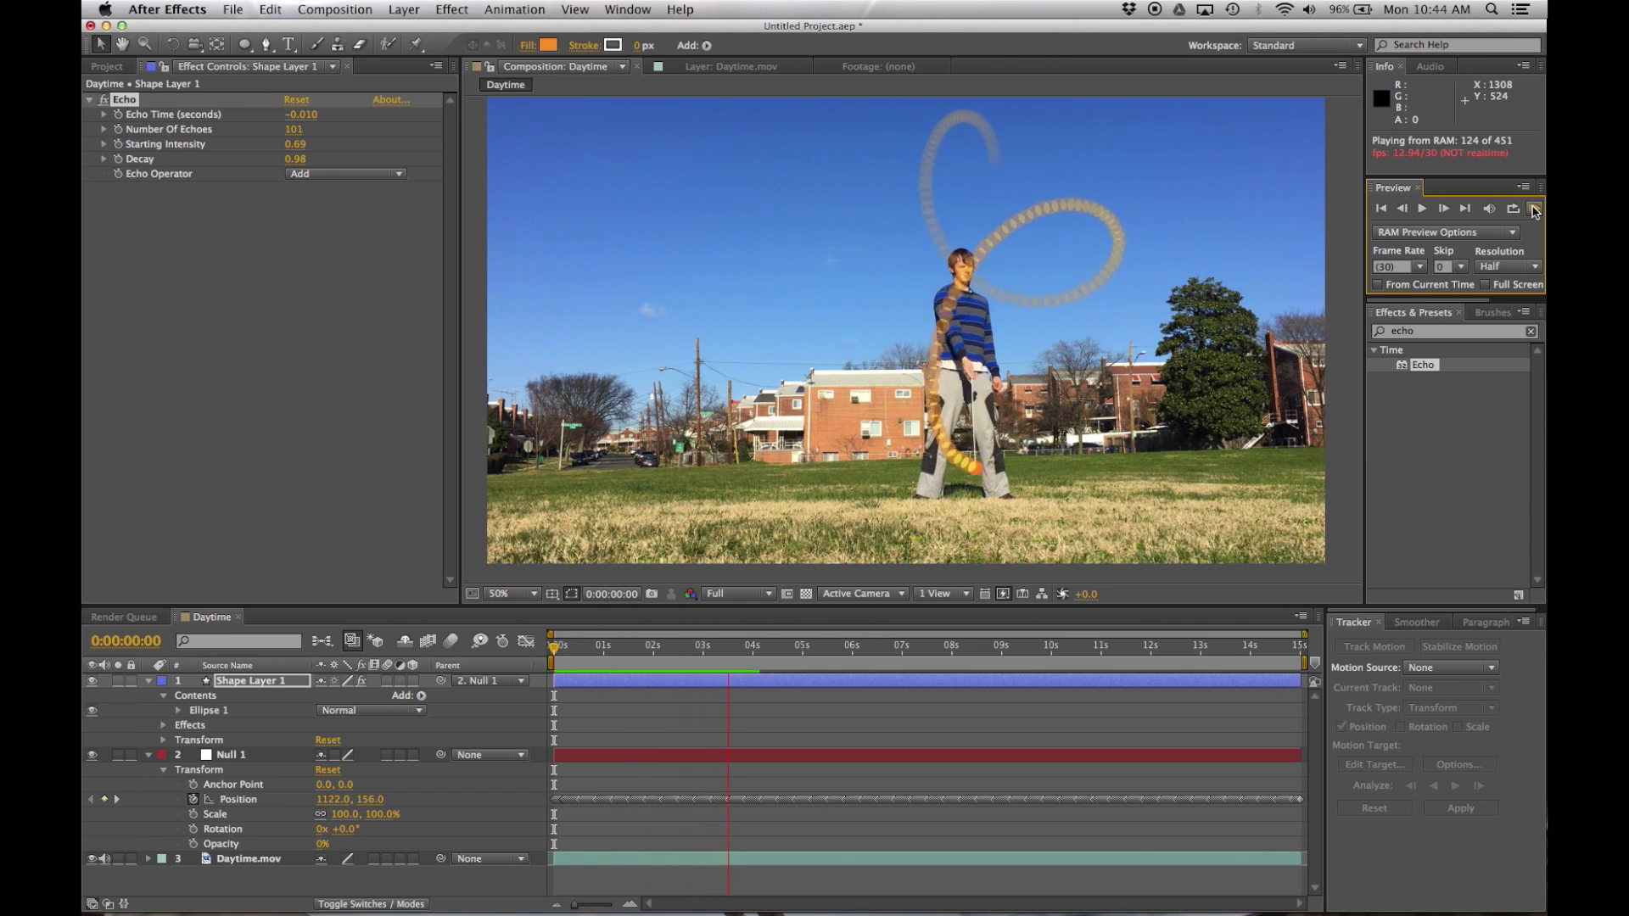
{"action": "left_click", "coordinate": [1536, 211]}
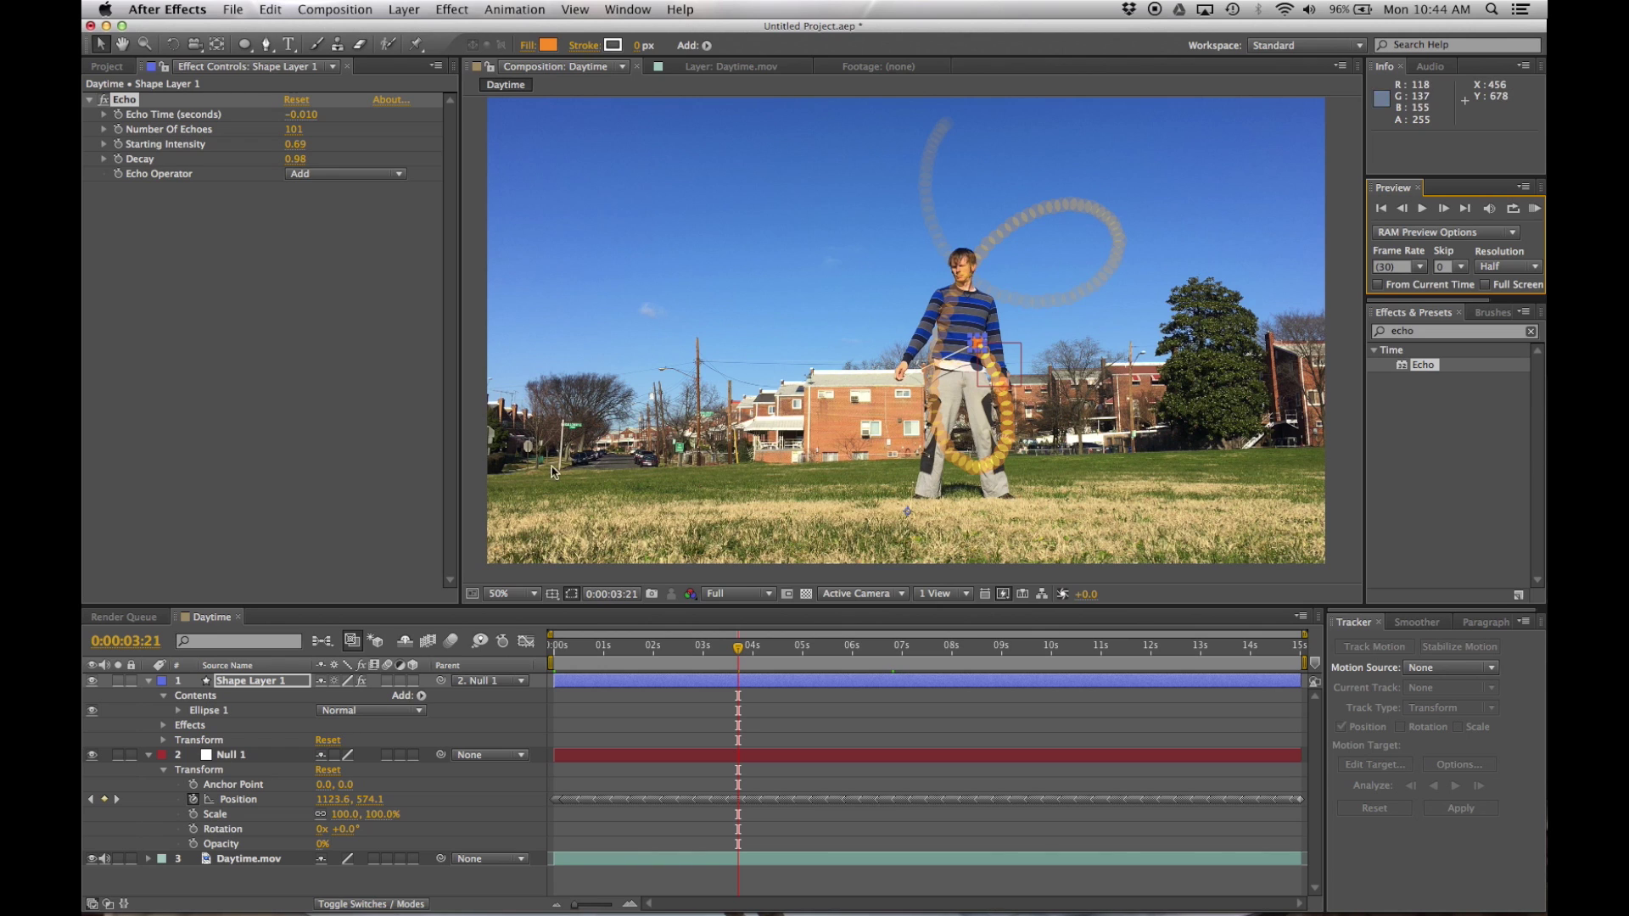
{"action": "left_click", "coordinate": [404, 9]}
Step: Add a new adjustment layer and apply CC Force Motion Blur to it, found by searching 'cc force'
{"action": "mouse_move", "coordinate": [428, 30]}
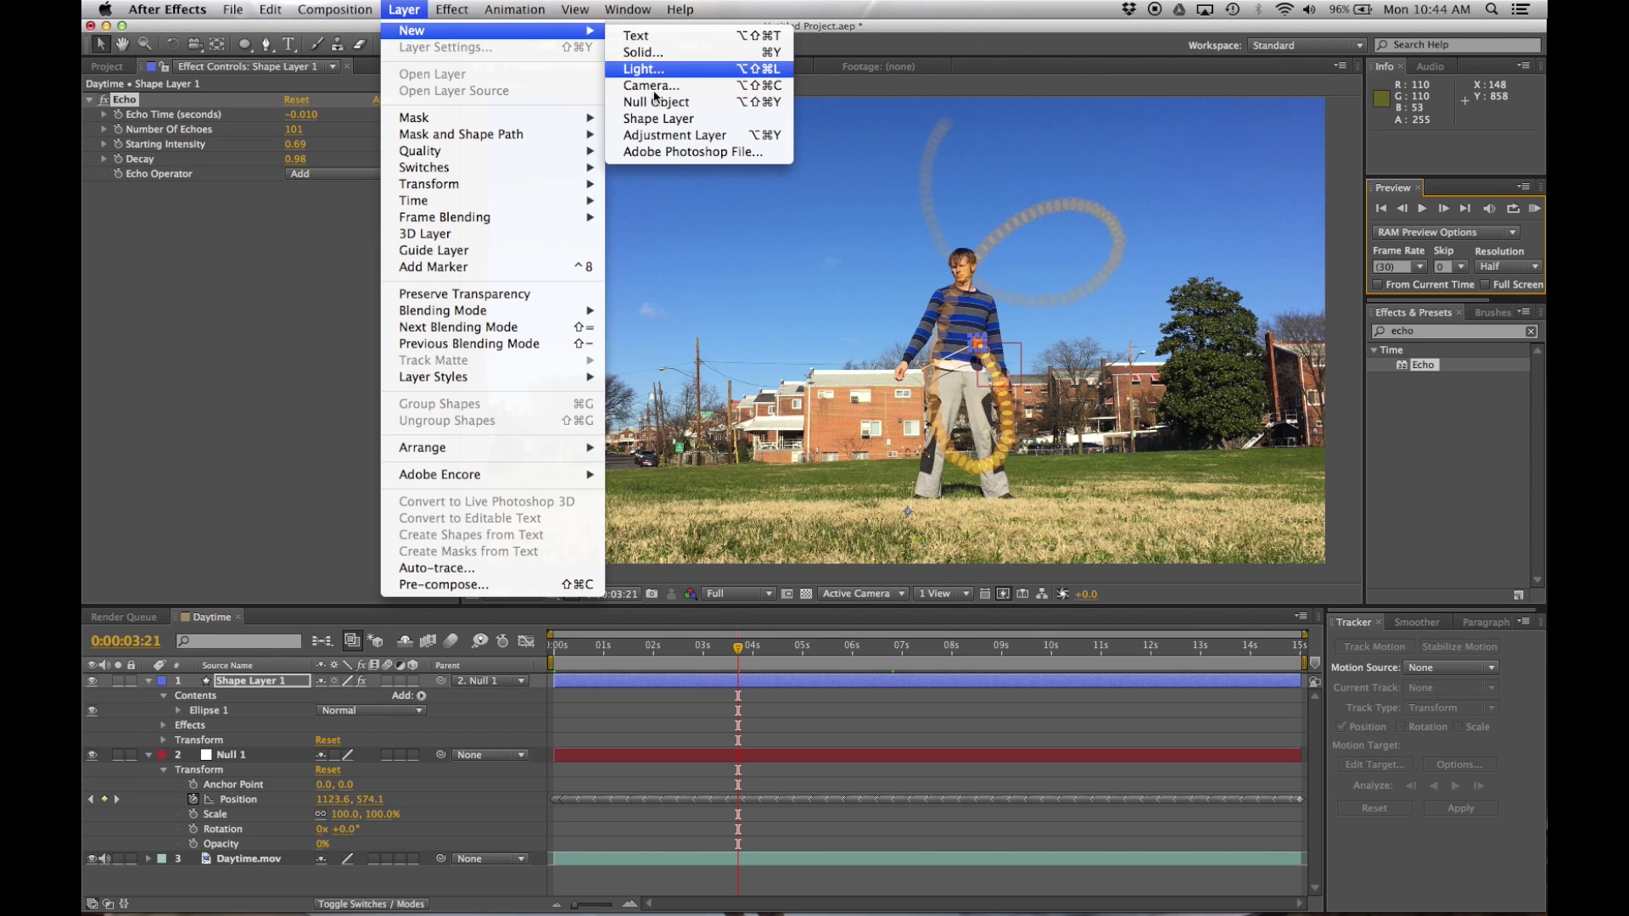
{"action": "left_click", "coordinate": [666, 136]}
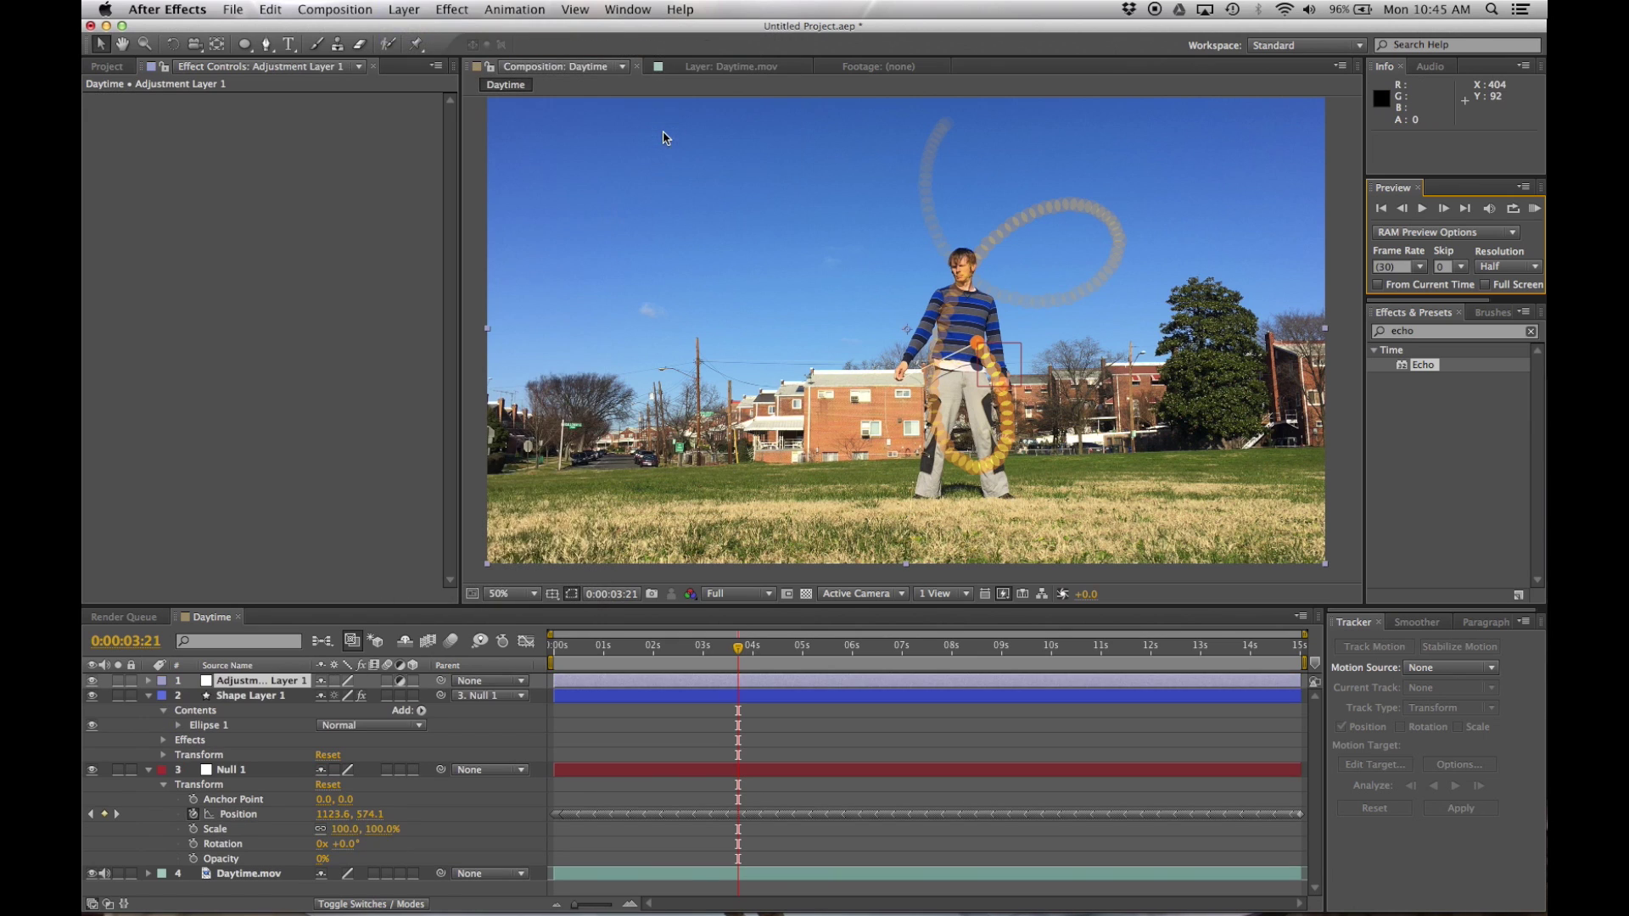
{"action": "left_click", "coordinate": [1434, 331]}
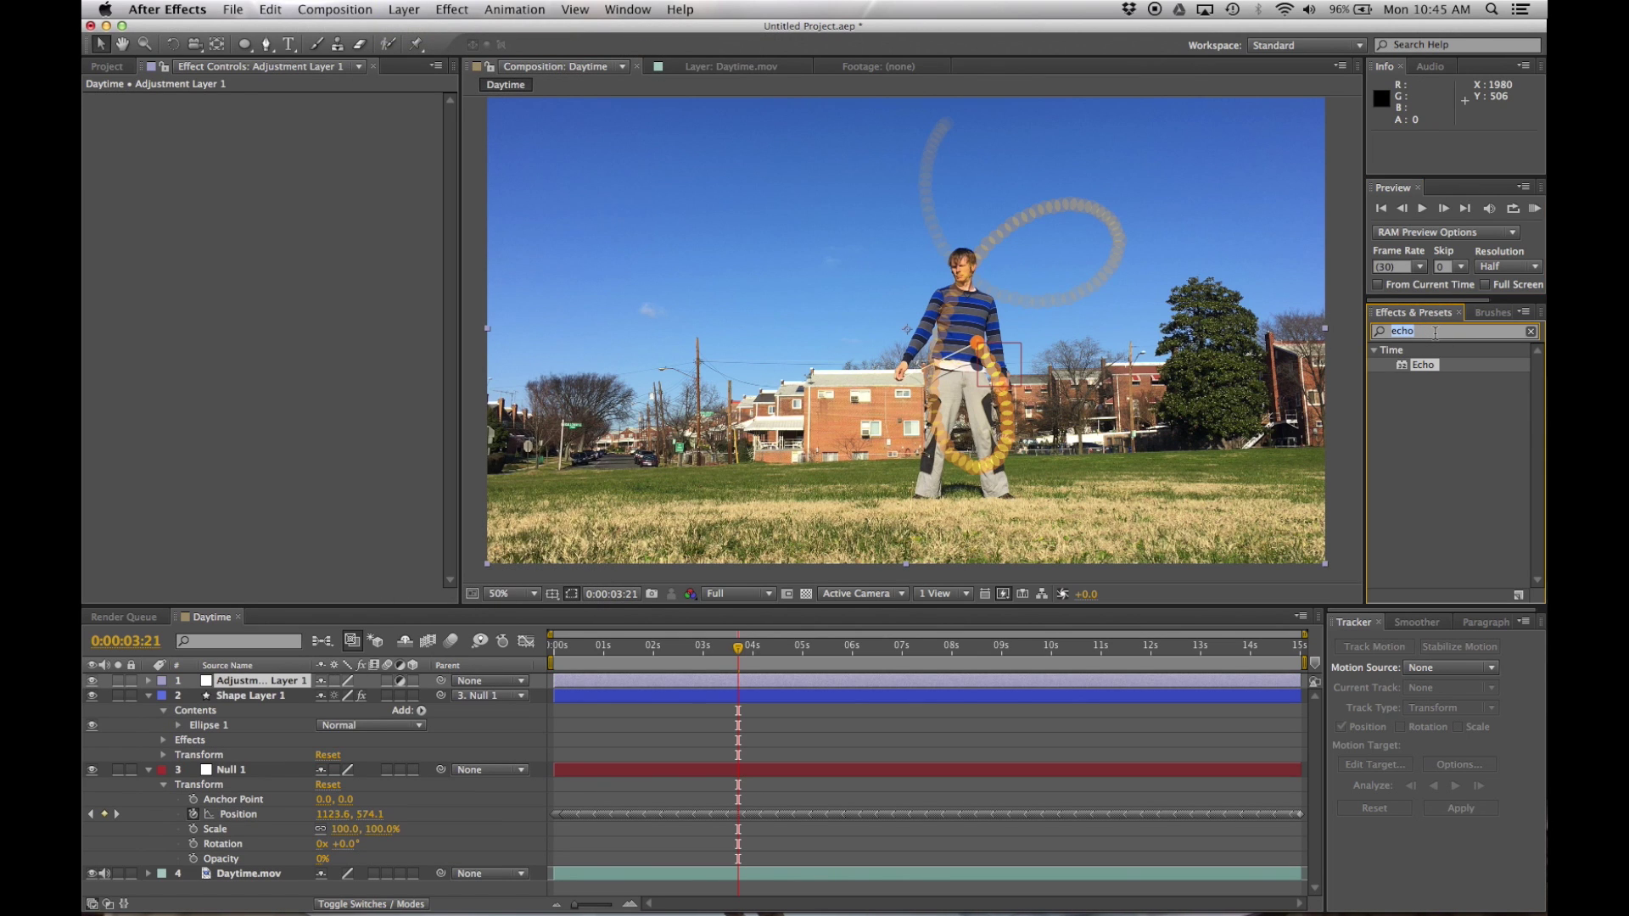
{"action": "type", "text": "cc force"}
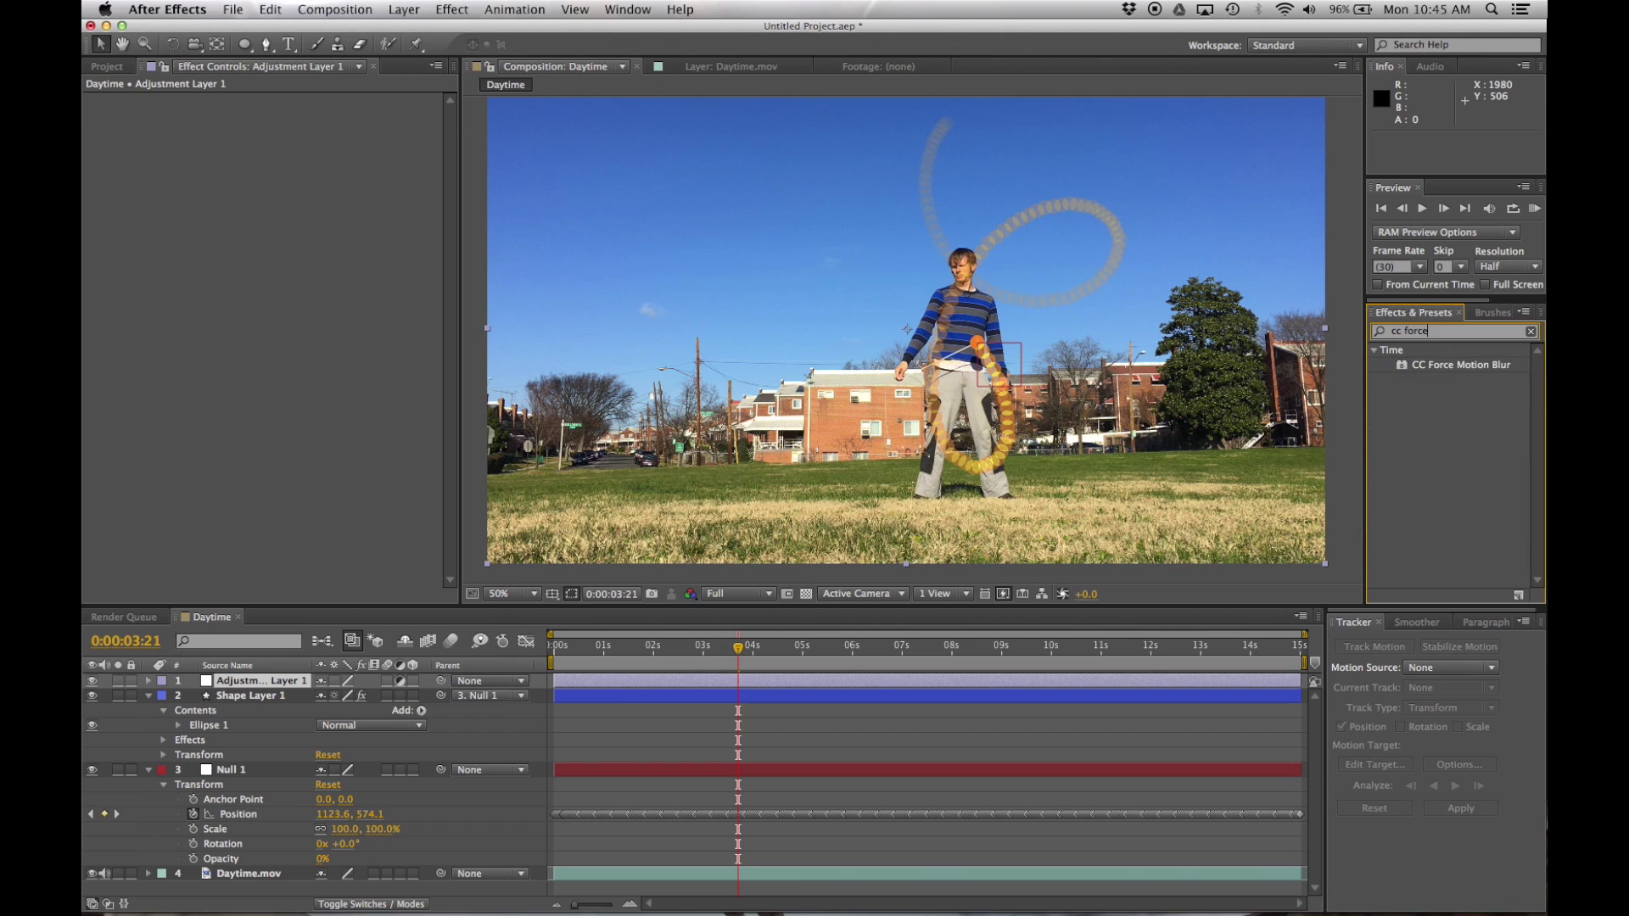
{"action": "left_click_drag", "start_coordinate": [1412, 366], "coordinate": [243, 684]}
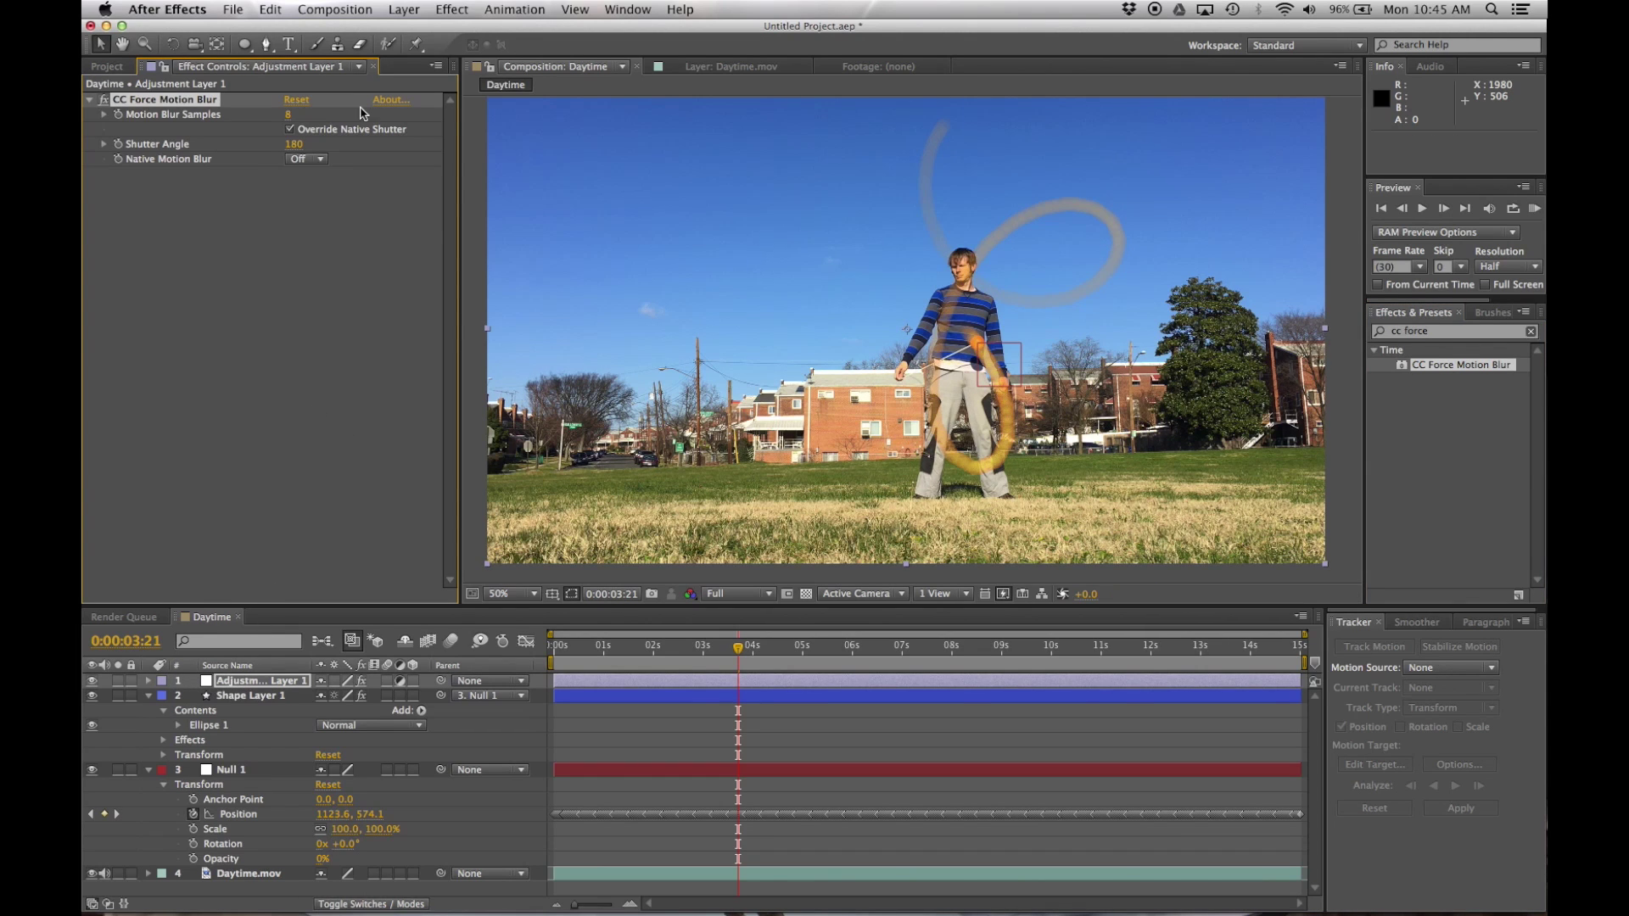
{"action": "left_click", "coordinate": [289, 115]}
Step: Set Motion Blur Samples to 18, then compare the trail at 0:00:05:26 with the adjustment layer hidden and shown
{"action": "type", "text": "1"}
{"action": "key", "text": "Return"}
{"action": "left_click", "coordinate": [846, 650]}
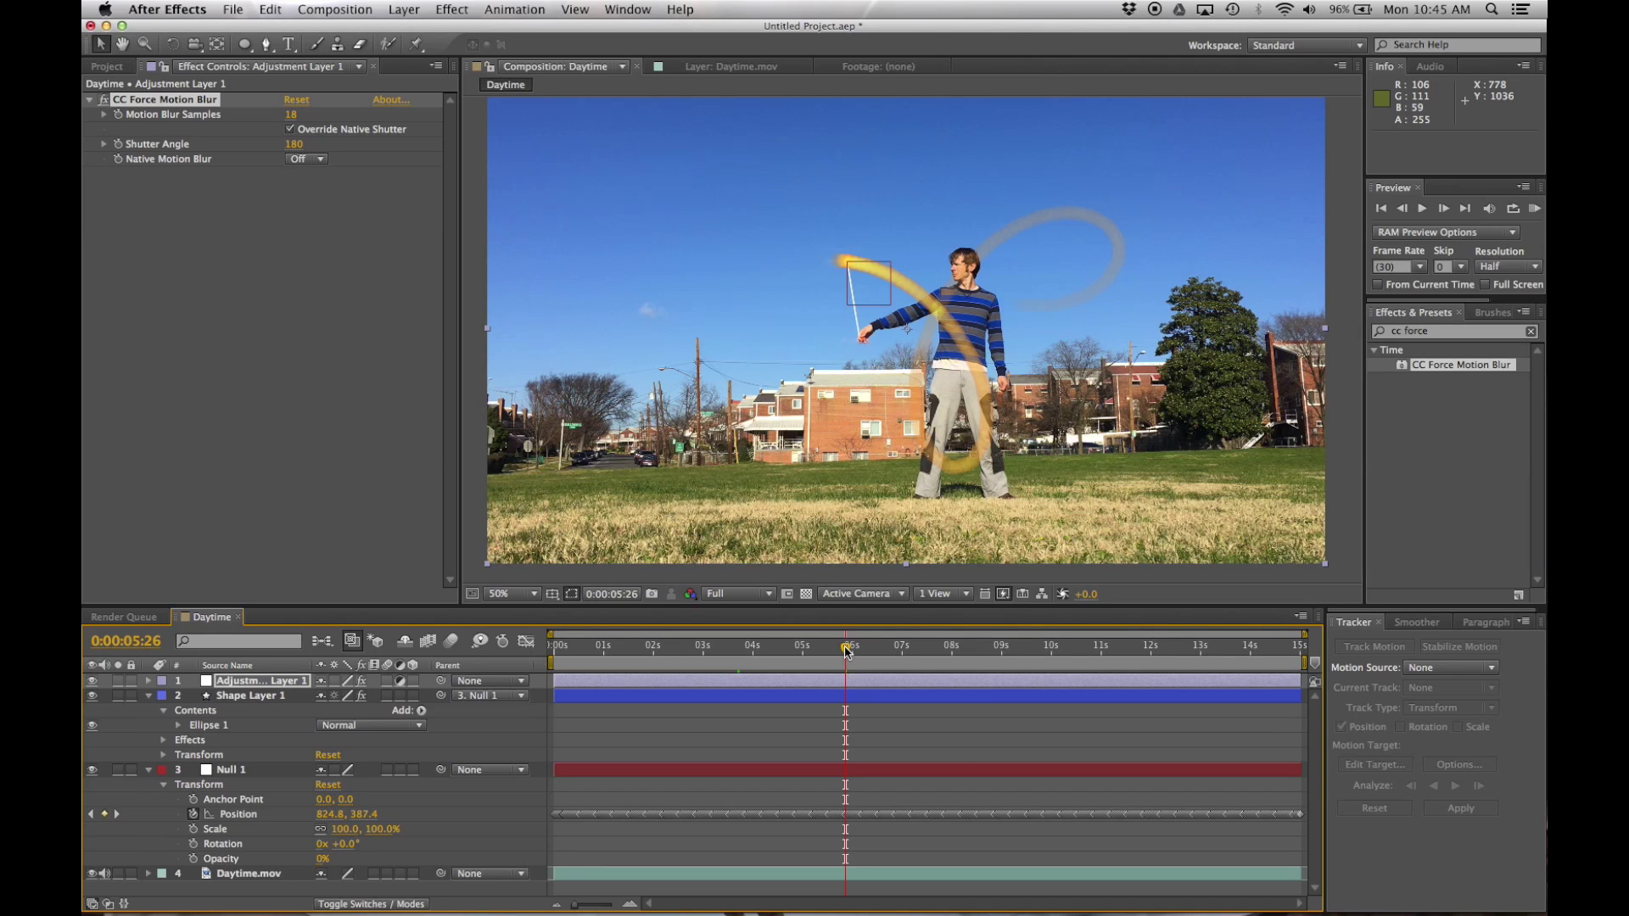
{"action": "left_click", "coordinate": [92, 681]}
{"action": "left_click", "coordinate": [92, 684]}
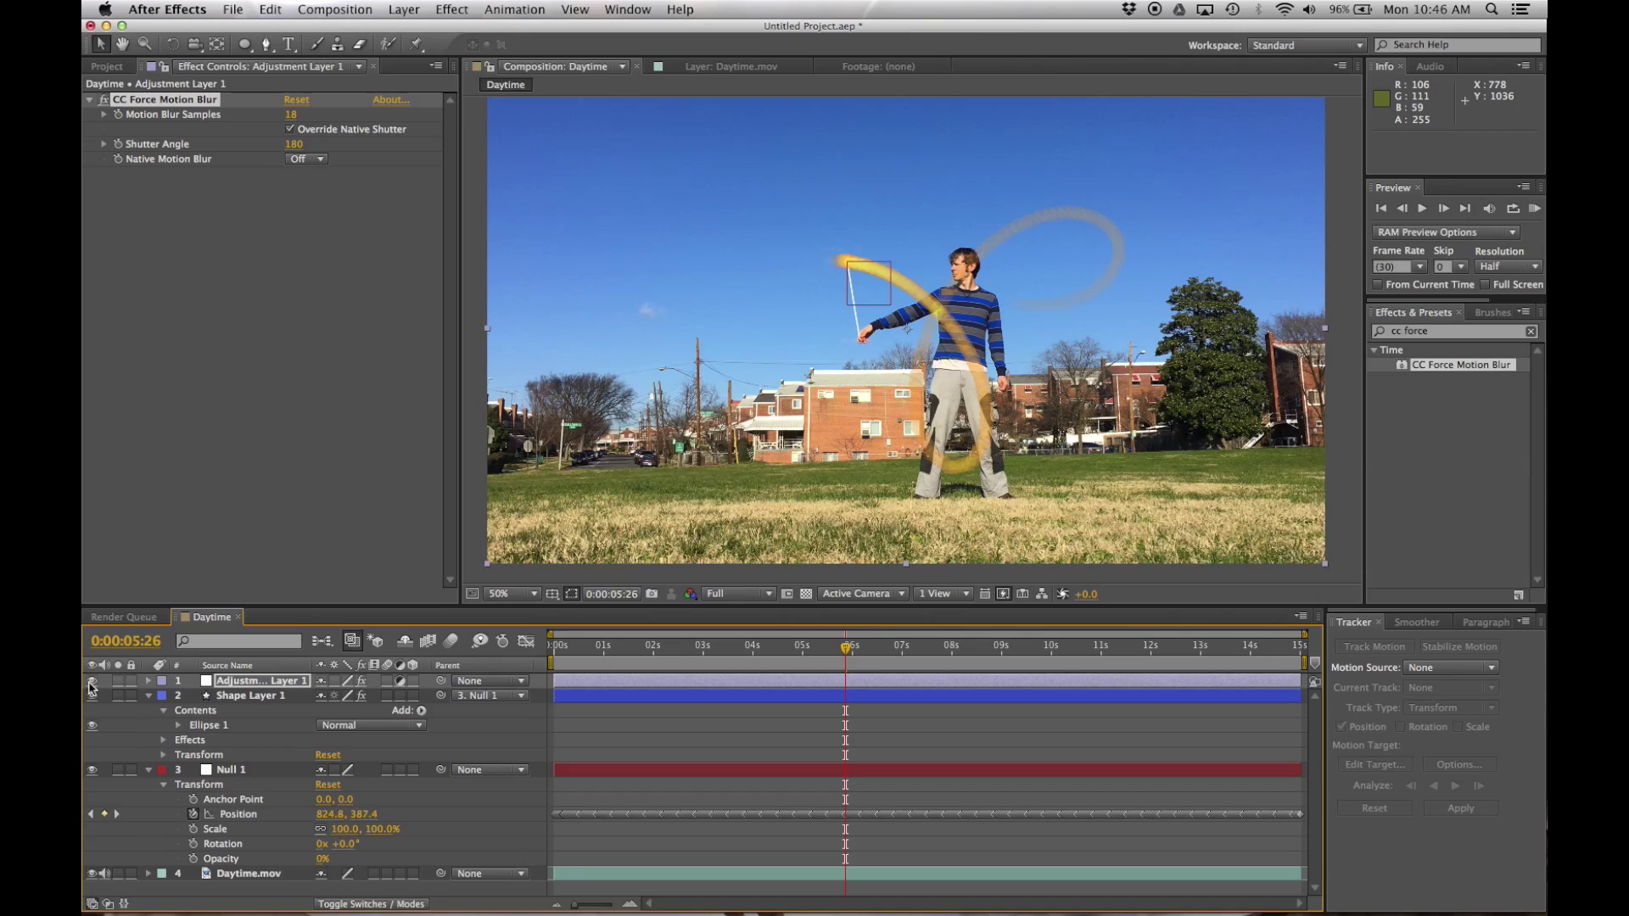